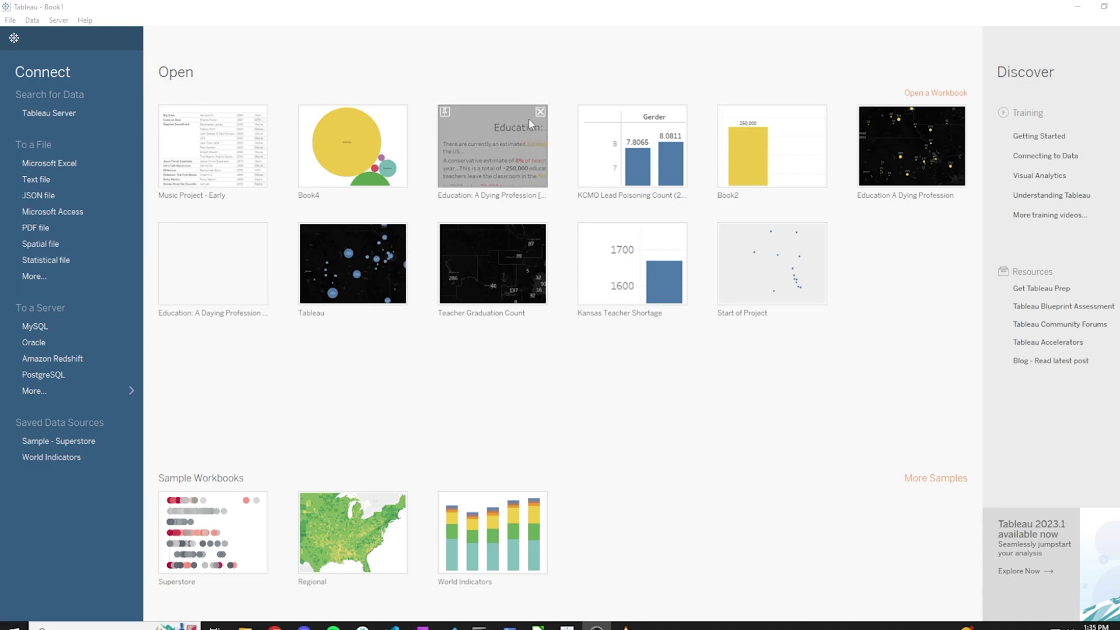
left_click(445, 18)
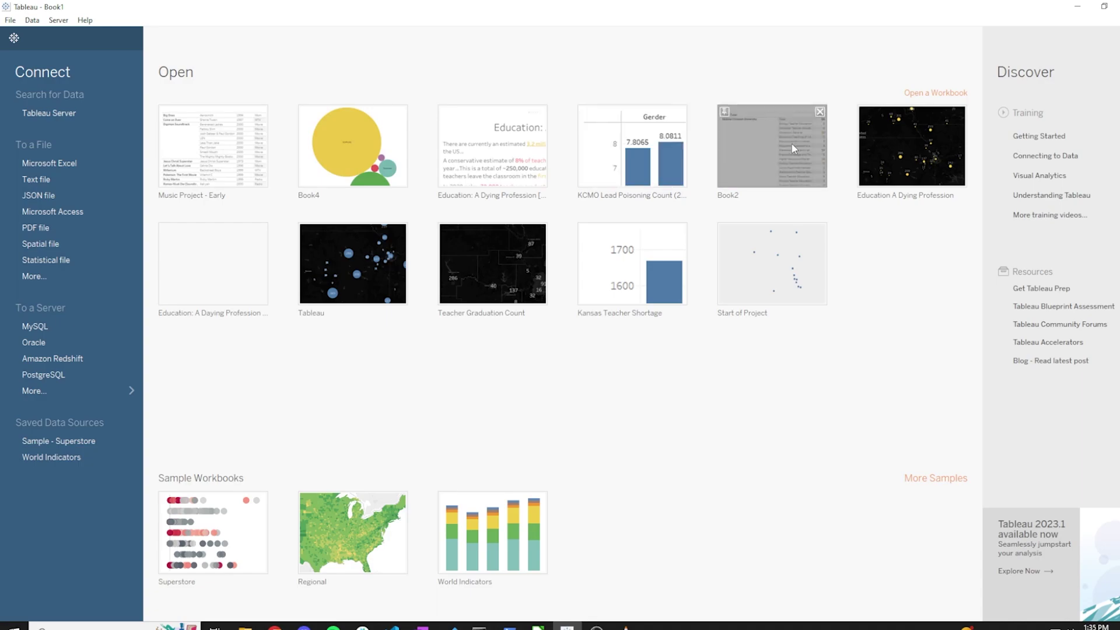
left_click(47, 185)
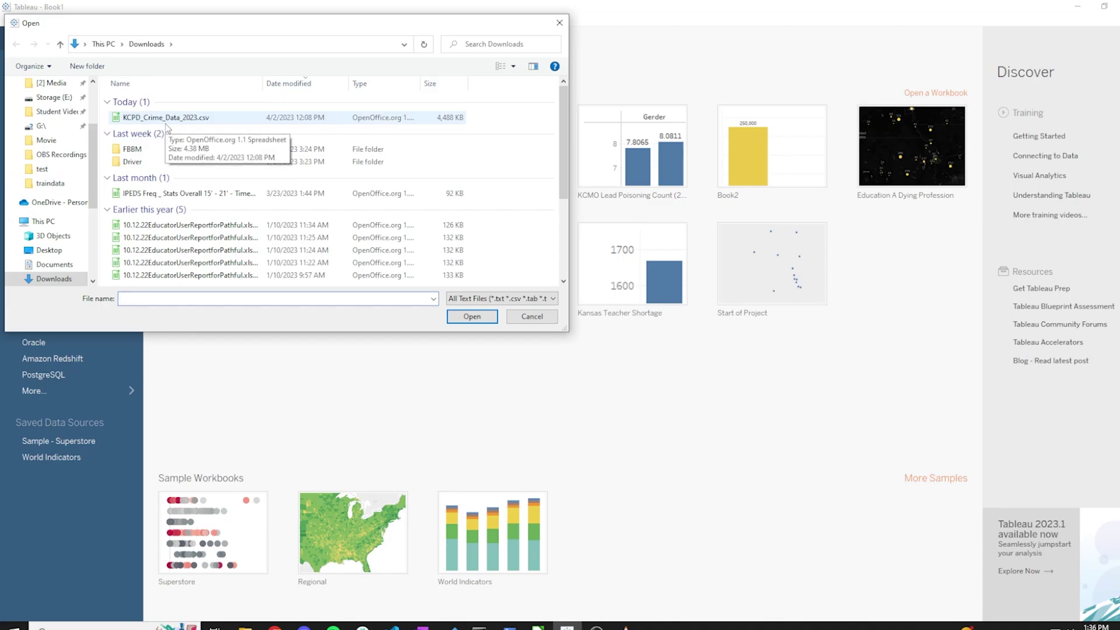
left_click(532, 316)
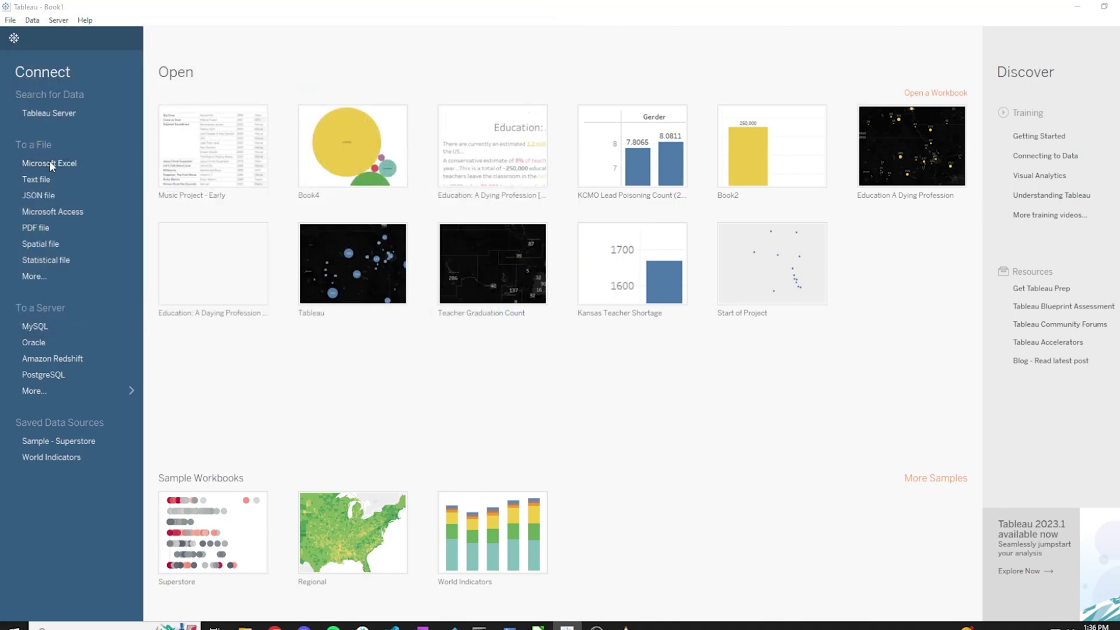
left_click(50, 163)
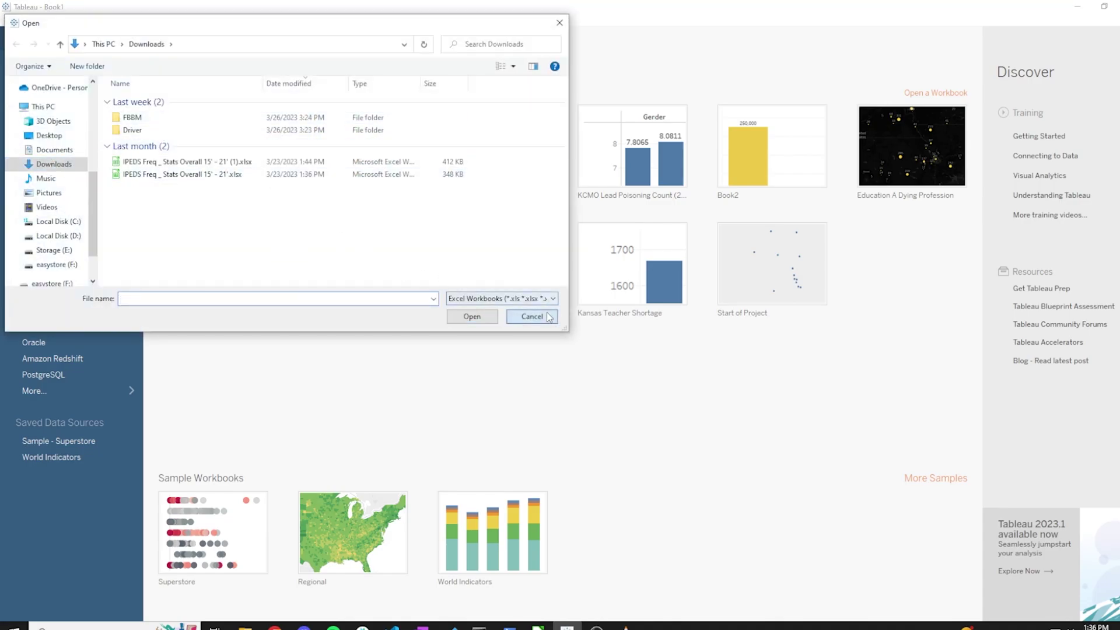
left_click(513, 316)
Open KCPD_Crime_Data_2023.csv from the Downloads folder in LibreOffice Calc
left_click(46, 185)
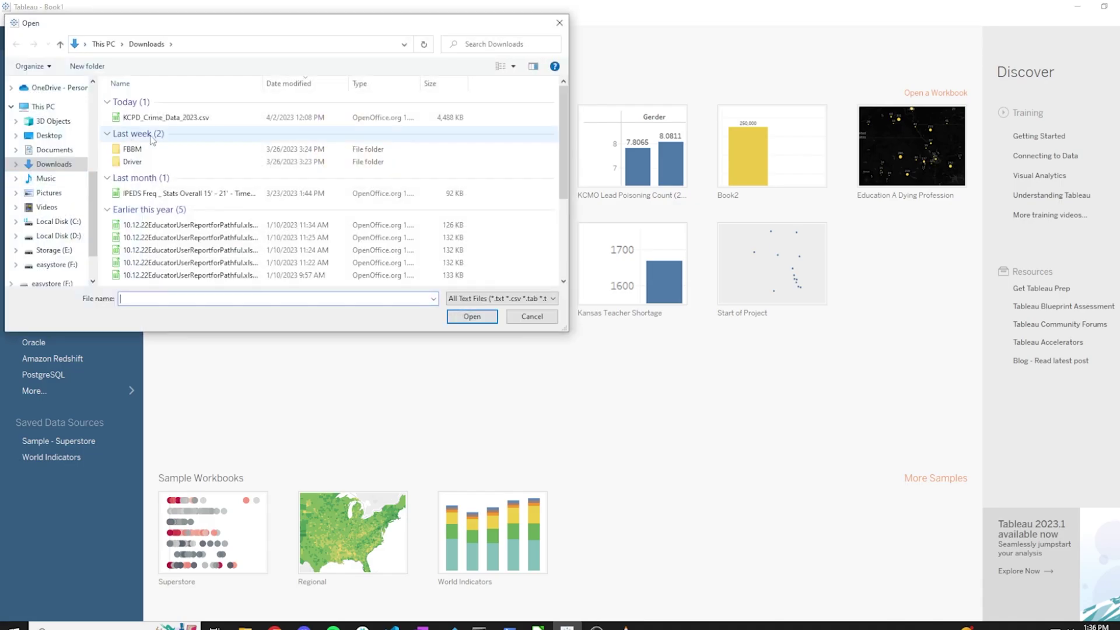
left_click(220, 121)
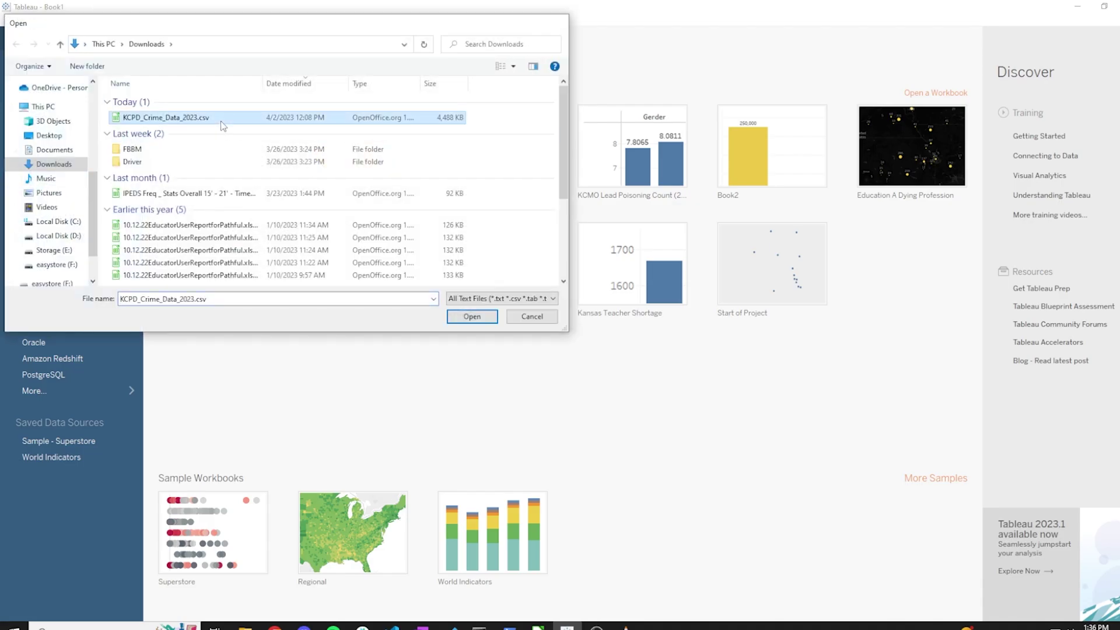
double_click(220, 121)
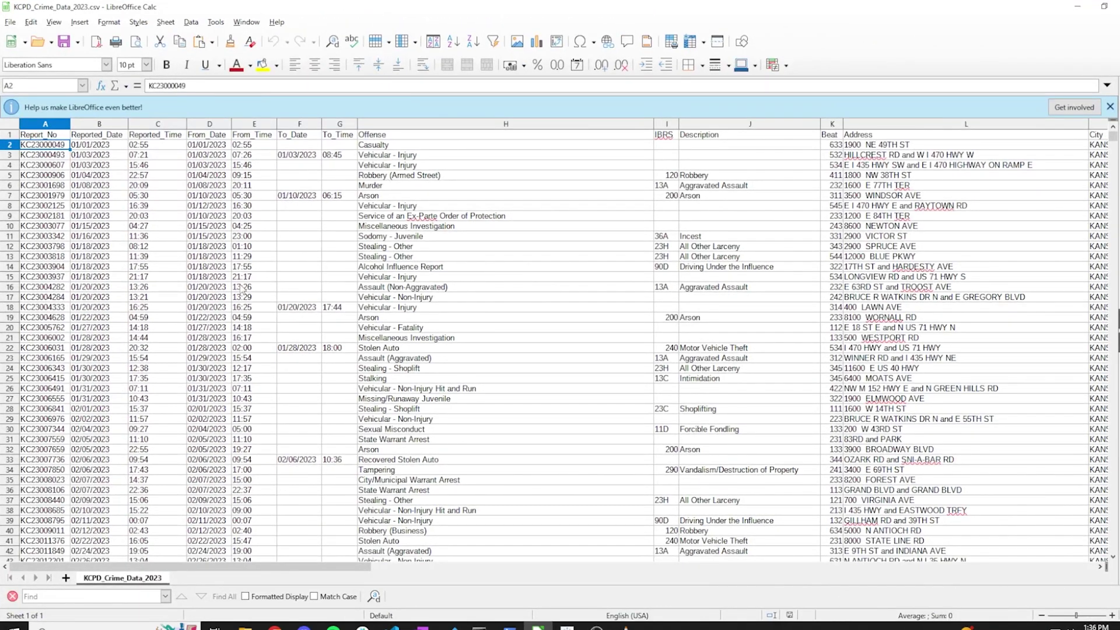
Look over the report number, date and time column headings at the start of the header row
left_click(54, 135)
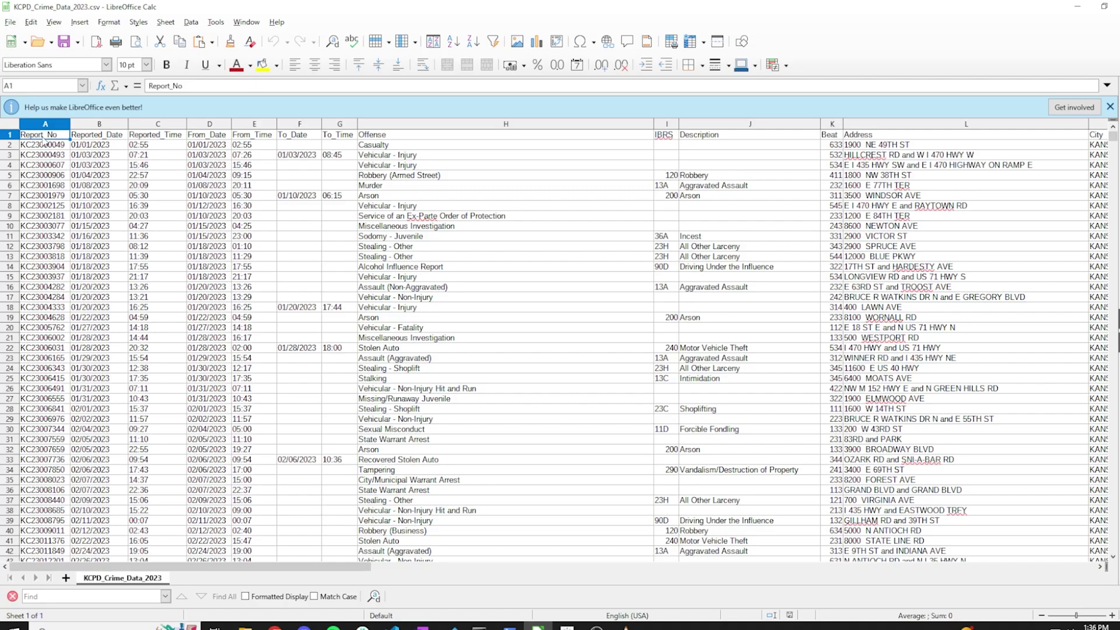
key("Right")
key("Right")
key("Right")
key("Right")
key("Right")
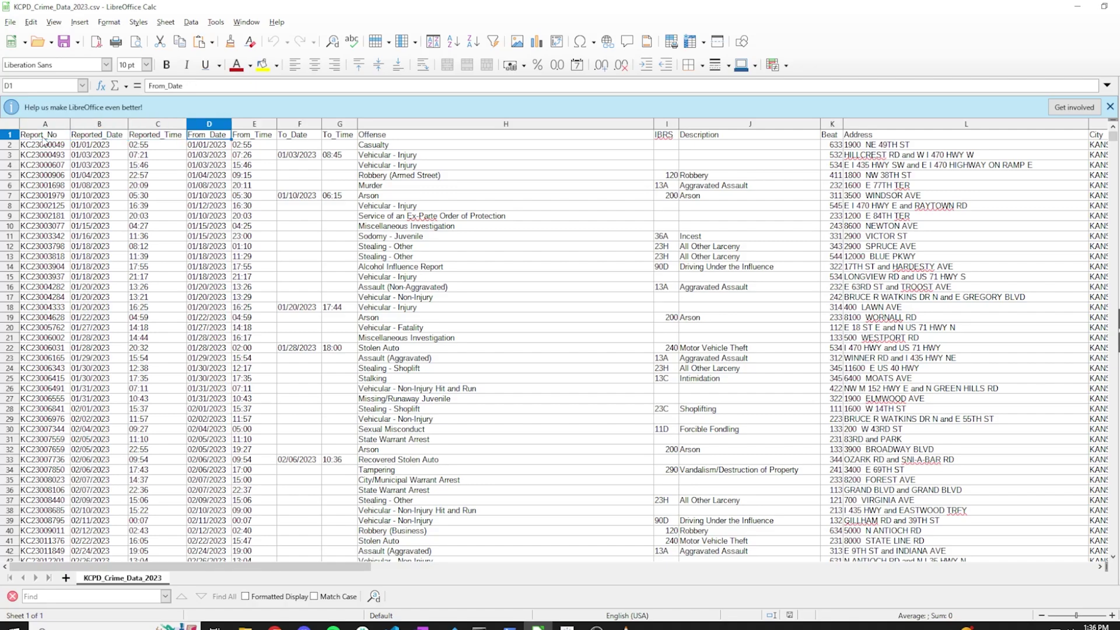
key("Left")
key("Left")
key("Left")
key("Left")
key("Left")
key("Down")
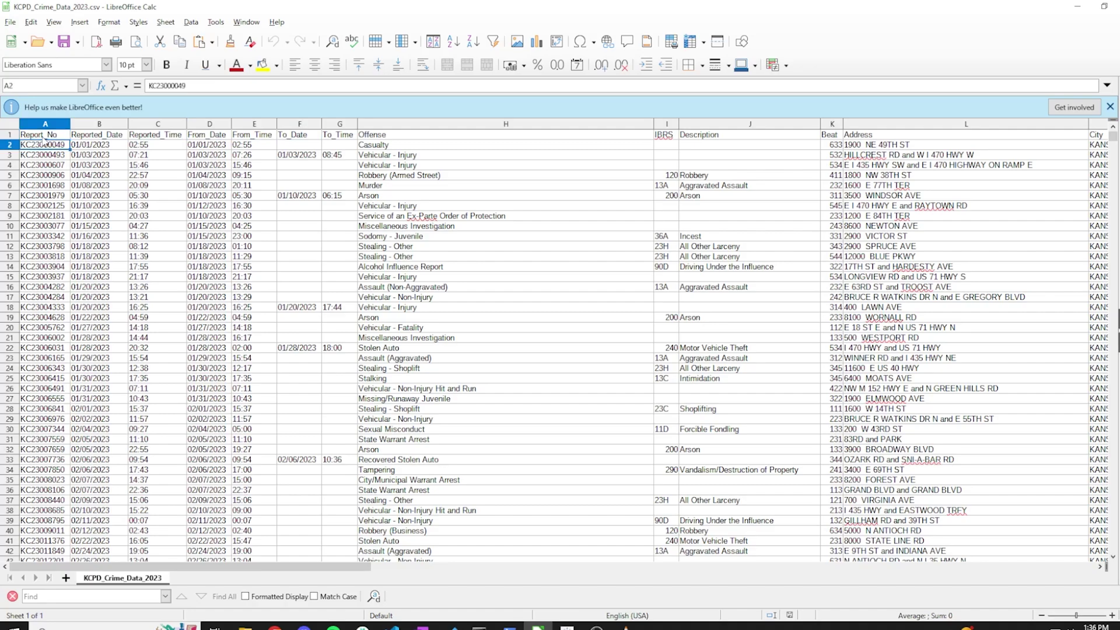
Review the column headings from Report_No through Offense, Description, Address and Area, and return to the first columns
left_click(51, 136)
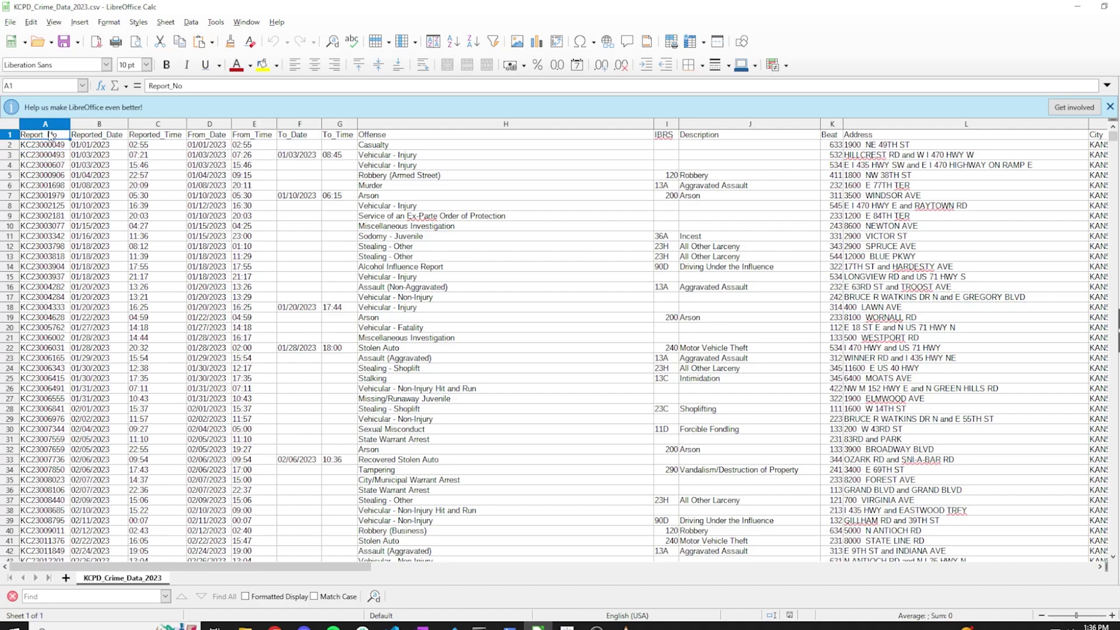
key("Right")
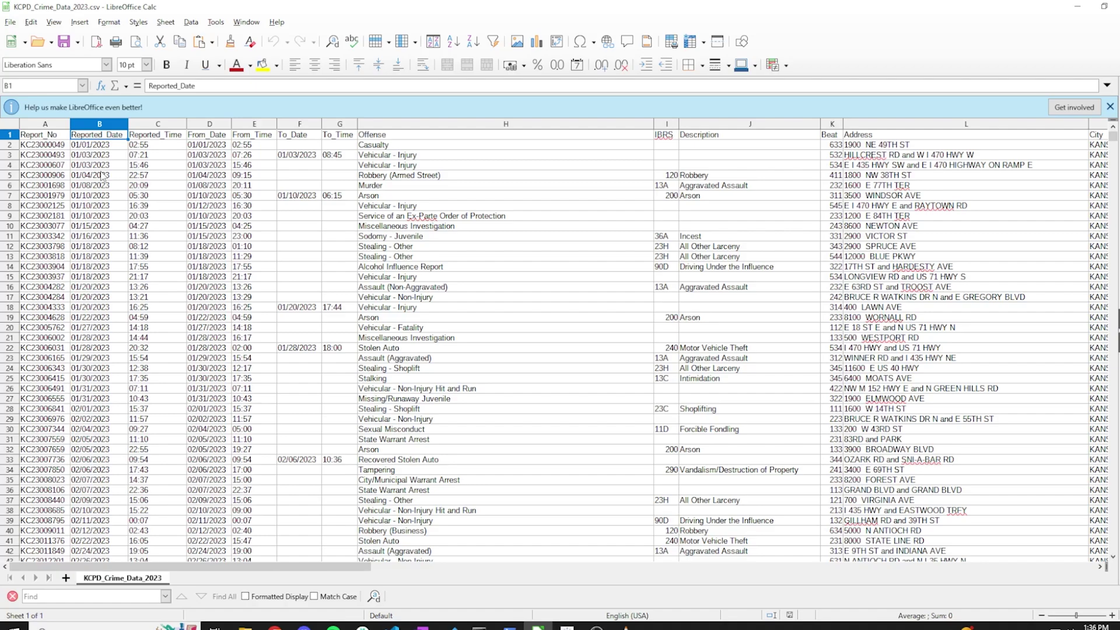
key("Right")
key("Right")
key("Left")
key("Left")
key("Right")
key("Right")
key("Right")
key("Right")
key("Right")
key("Right")
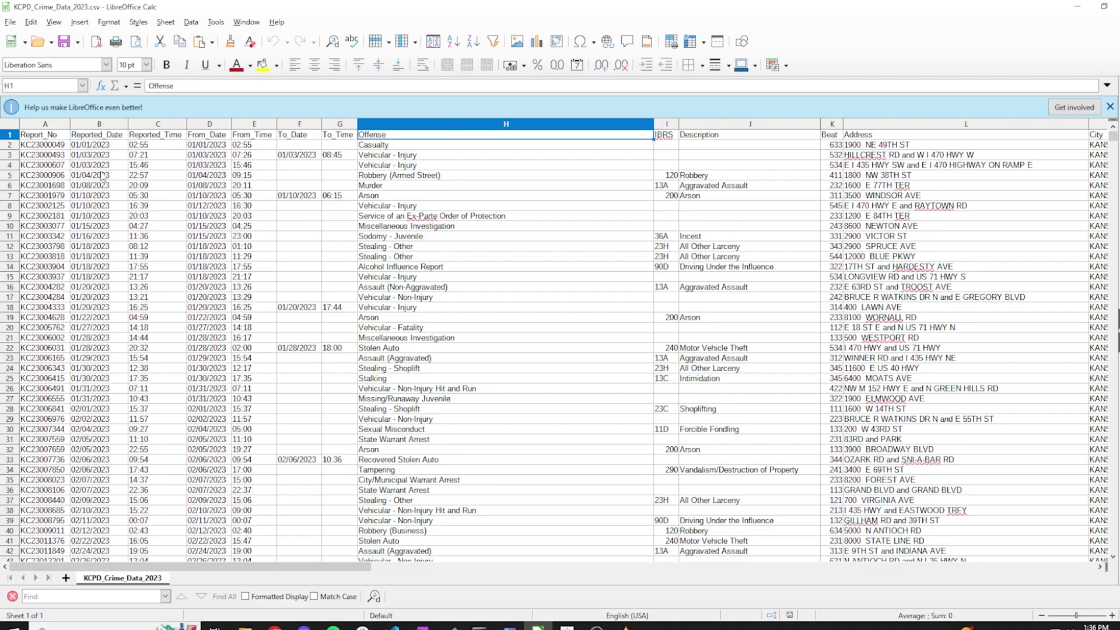
key("Right")
key("Right")
key("Right")
key("Right")
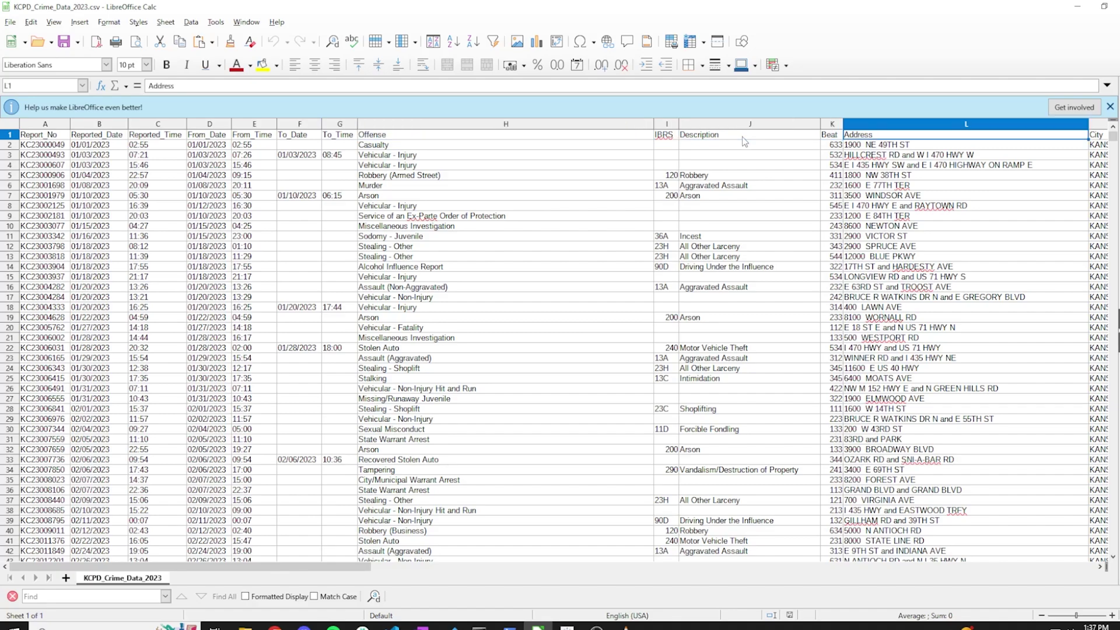
key("Right")
key("Right")
key("Right")
key("Right")
key("Right")
key("Right")
key("Right")
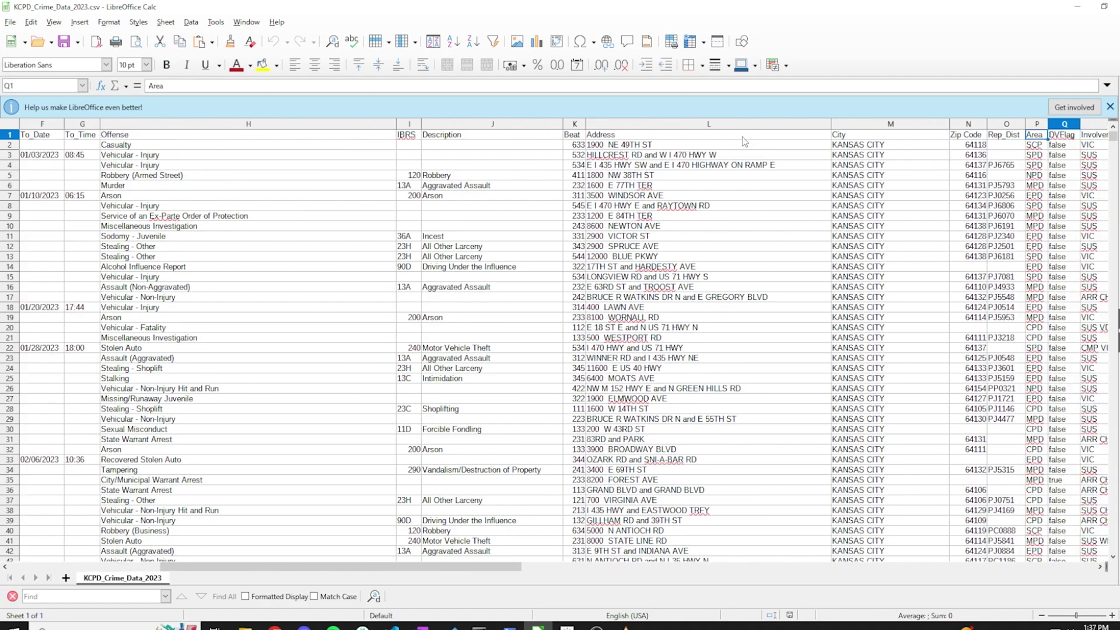
key("Left")
key("Left")
key("Left")
key("Left")
key("Left")
key("Left")
key("Left")
key("Left")
key("Left")
key("Left")
key("Left")
key("Left")
key("Left")
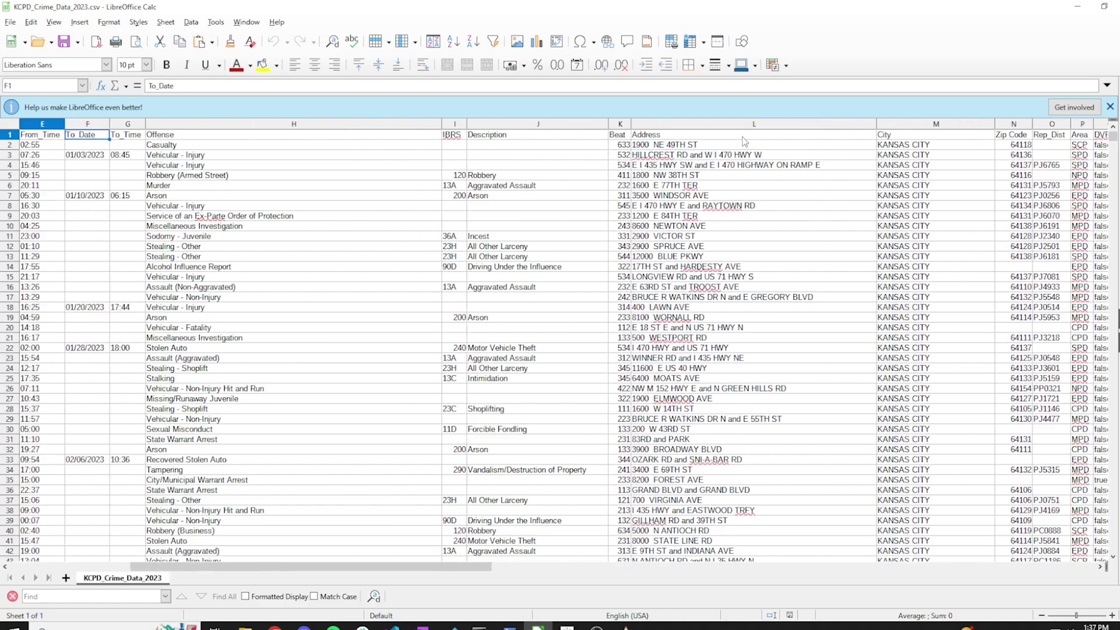
key("Left")
key("Left")
key("Left")
key("Left")
key("Left")
Examine the Reported_Time, From_Date, From_Time, To_Date, To_Time and Offense entries of the first records
left_click_drag(178, 168, 178, 175)
key("Up")
key("Up")
key("Up")
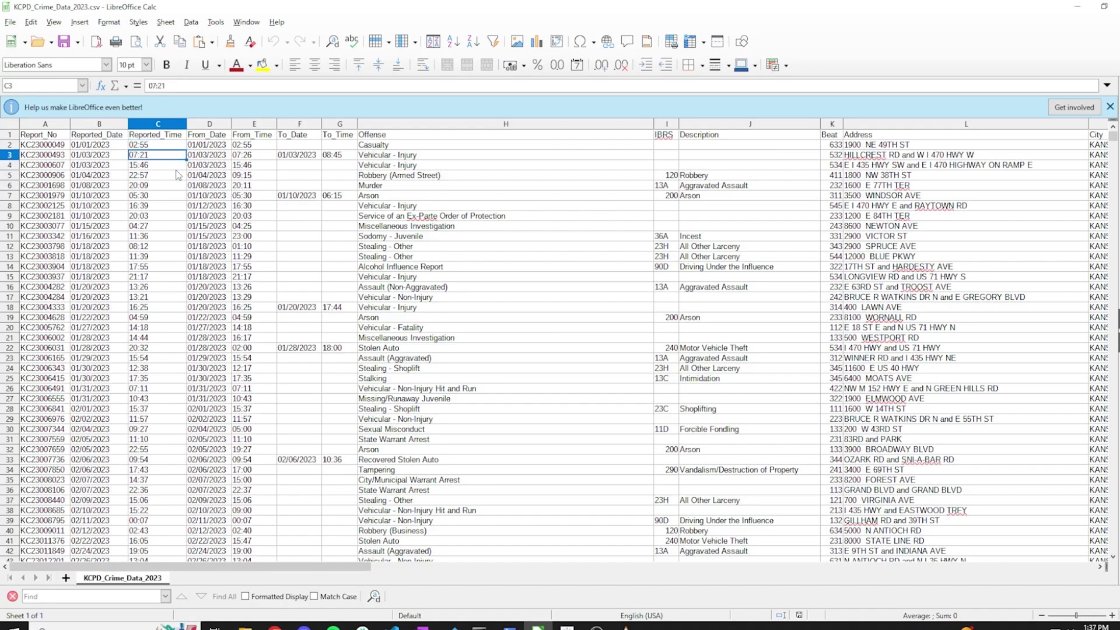
key("Right")
key("Right")
key("Right")
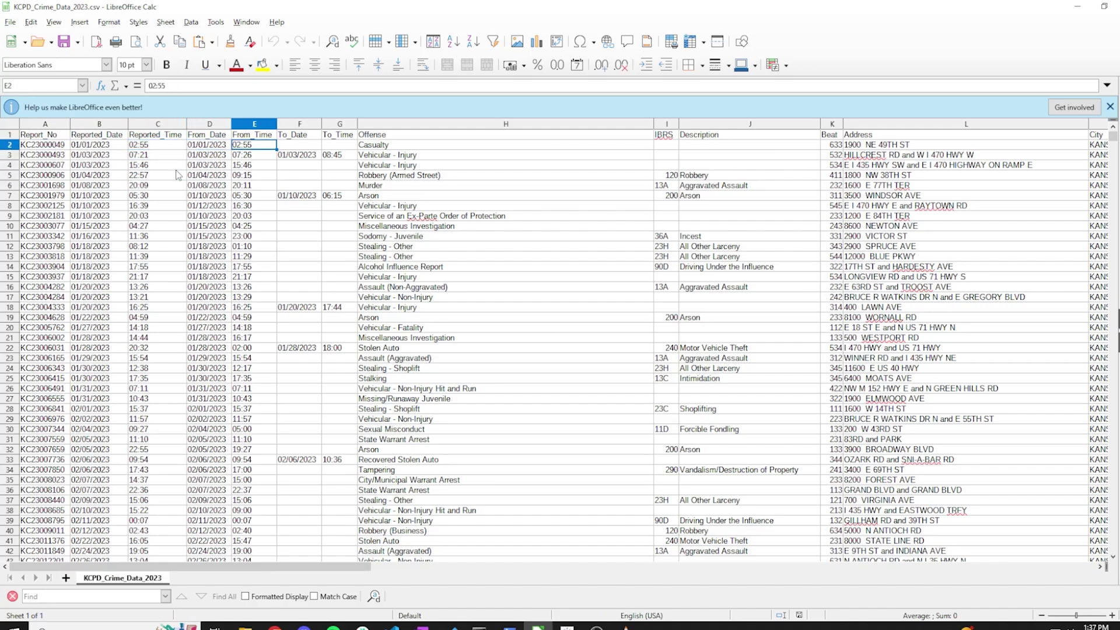
key("Down")
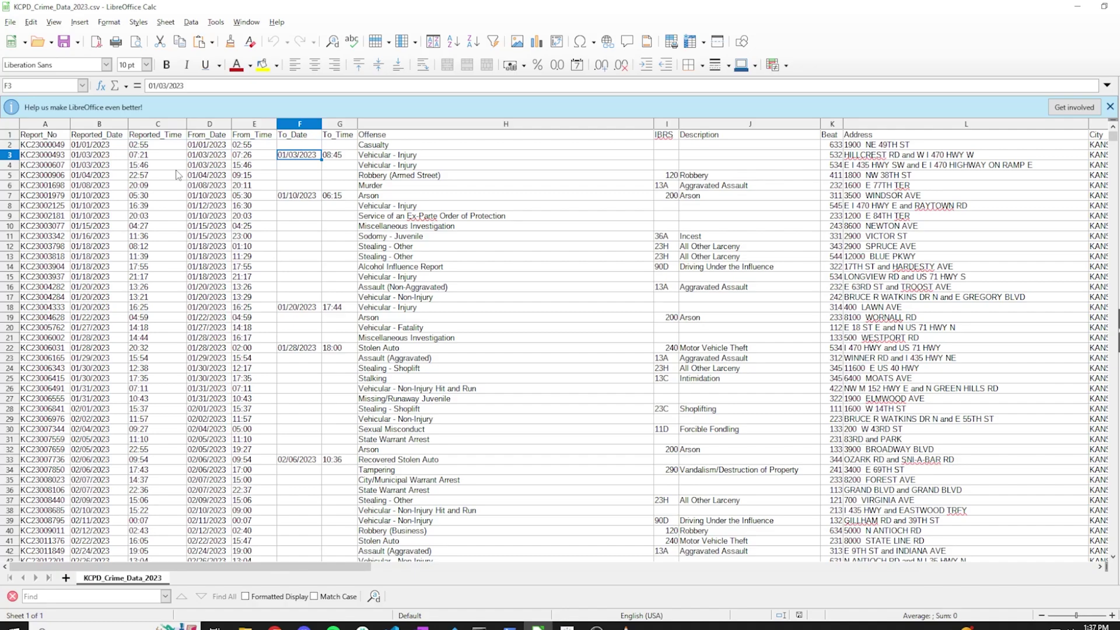
key("Down")
key("Up")
key("Up")
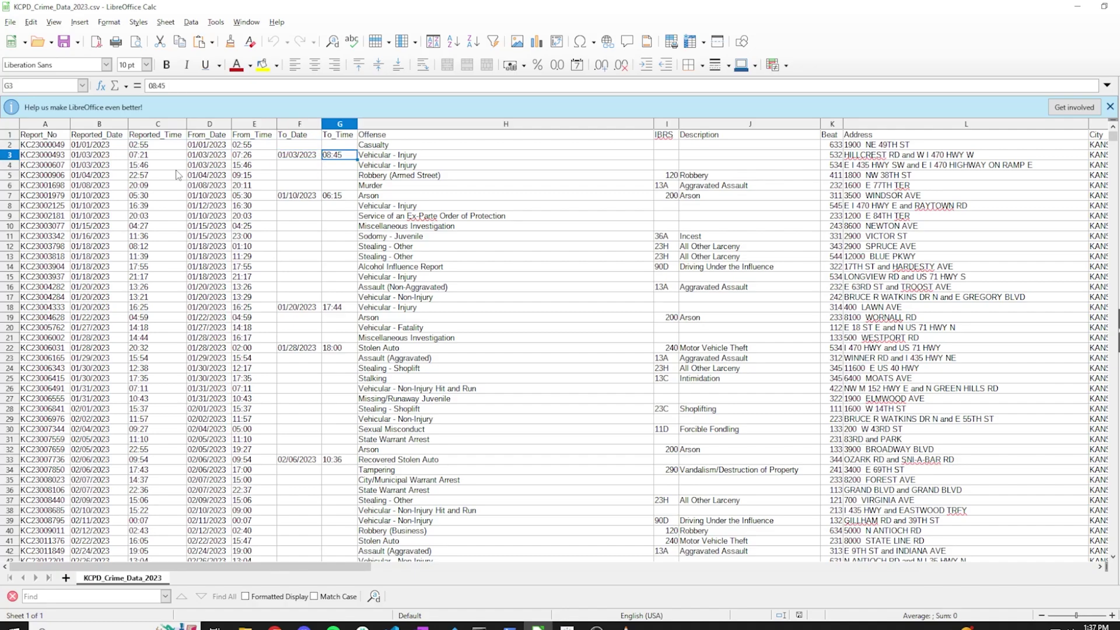
key("Right")
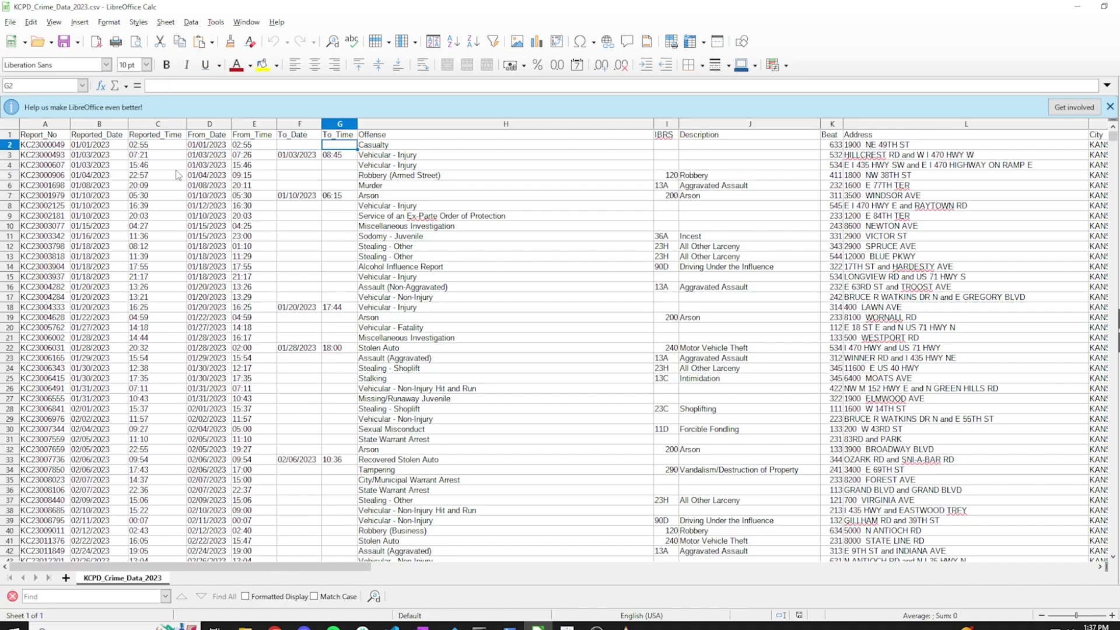
key("Right")
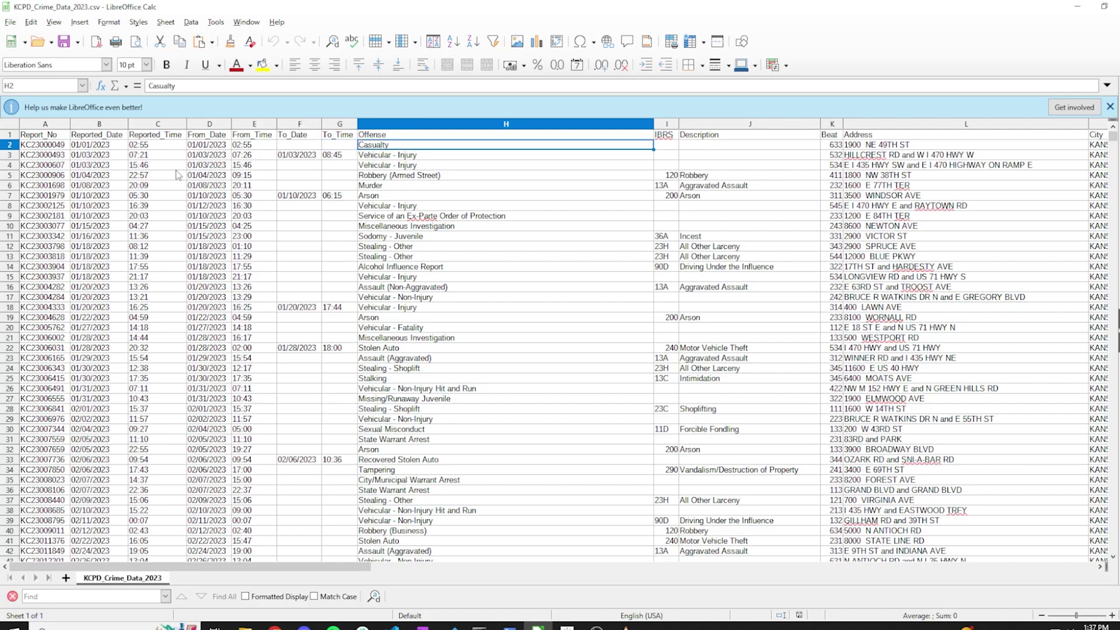
Check how the IBRS and Description columns are filled in for records further down the sheet
key("Right")
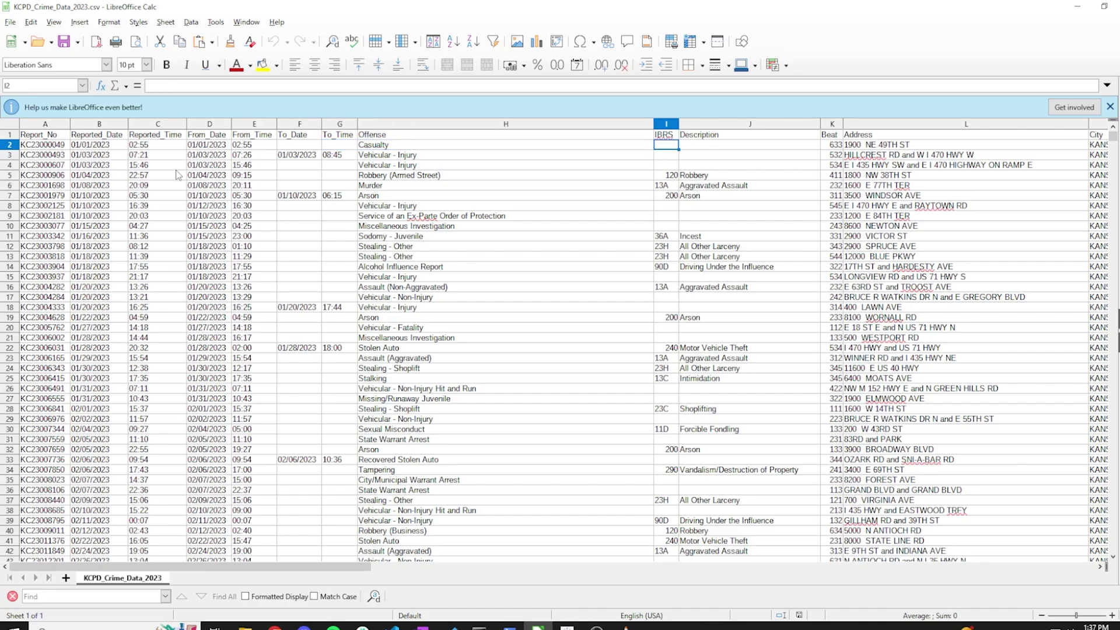
scroll(603, 370, "down", 13)
scroll(608, 382, "down", 5)
left_click(675, 472)
scroll(678, 474, "up", 18)
left_click(724, 157)
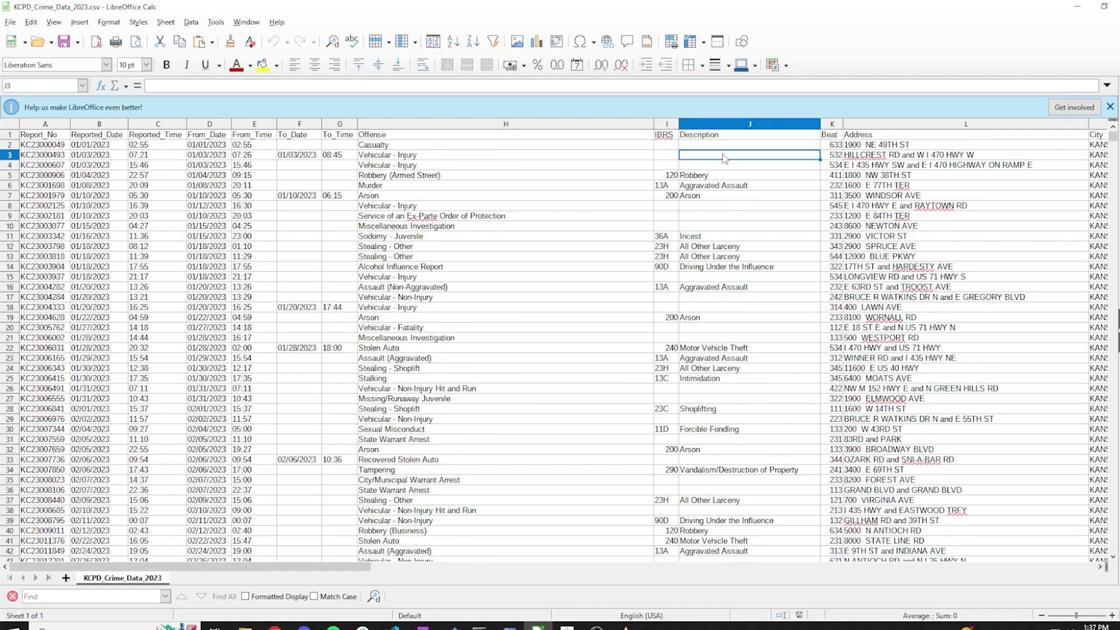
Examine the Beat, Address, City, Zip Code and following columns through Age along row 33
left_click(828, 461)
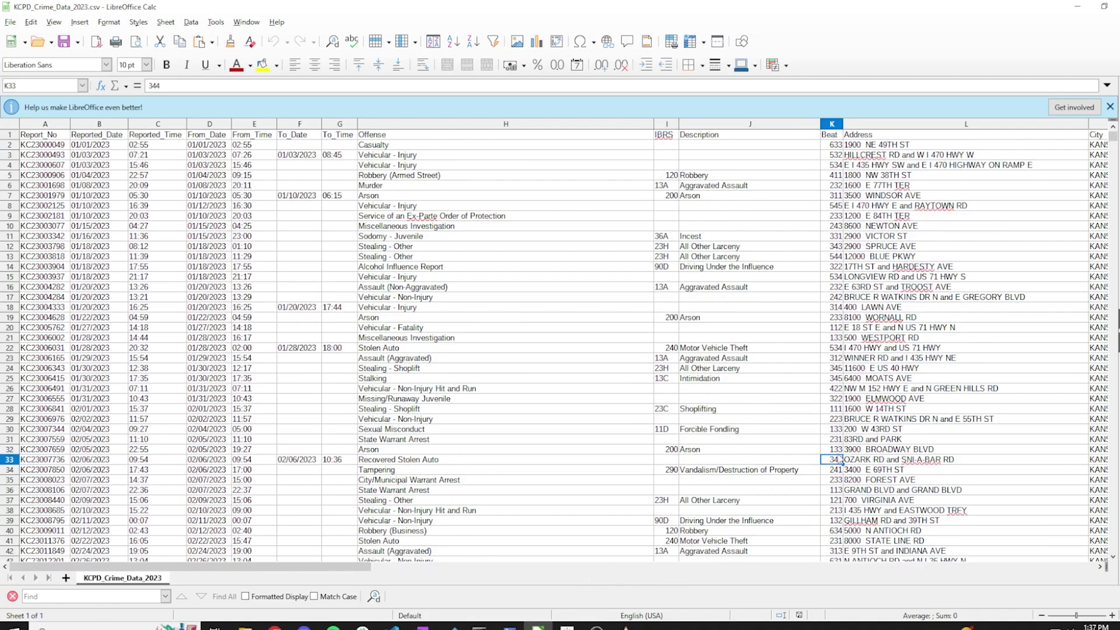
key("Right")
key("Right")
key("Right")
key("Right")
key("Right")
key("Right")
key("Left")
key("Left")
key("Left")
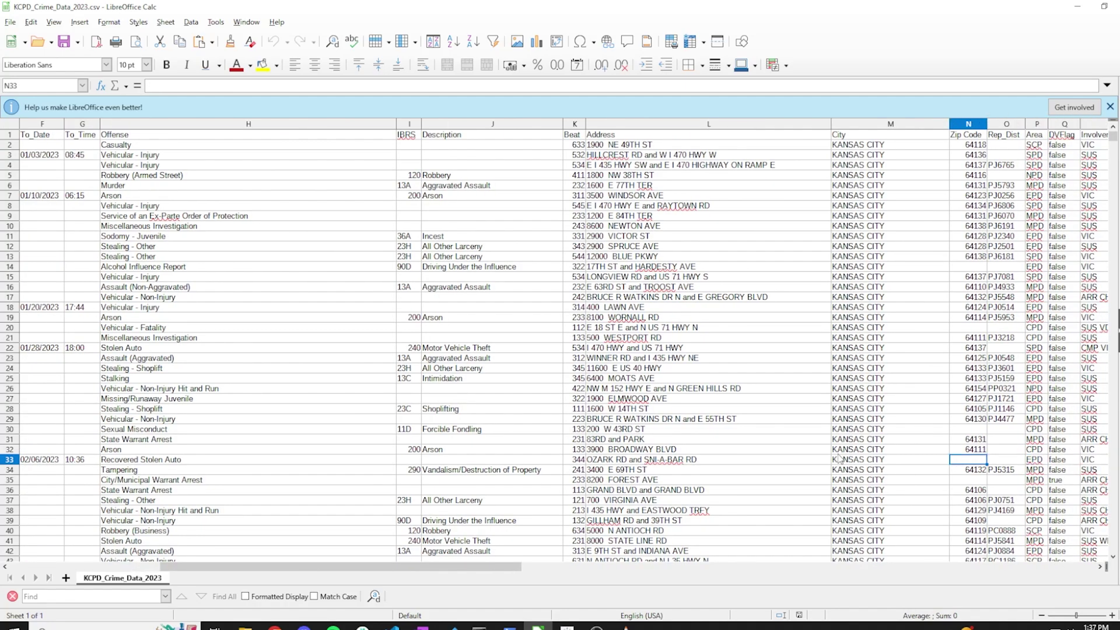
key("Right")
key("Right")
key("Right")
key("Right")
key("Right")
key("Right")
key("Right")
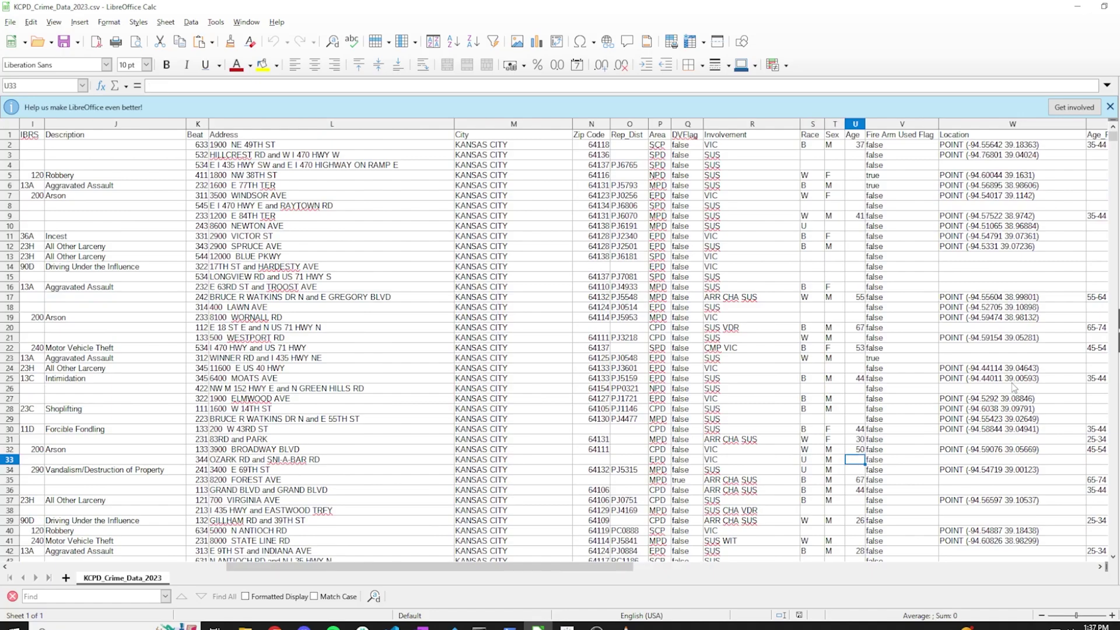
Examine the Area, DVFlag, Involvement, Race, Sex, Age and Fire Arm Used Flag columns at the first record
left_click(688, 135)
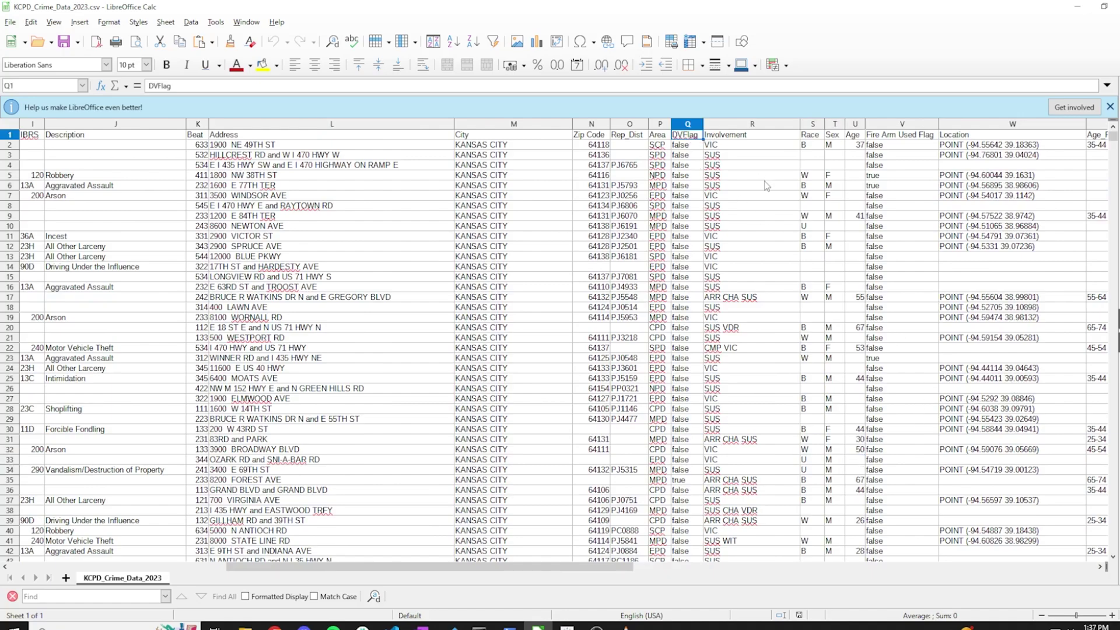
key("Left")
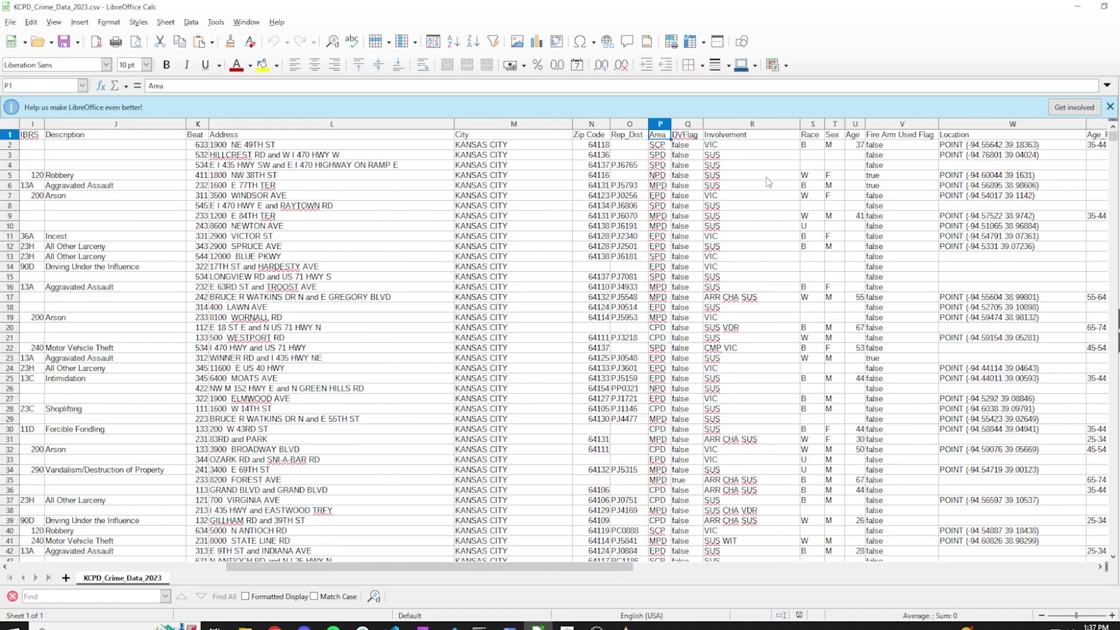
key("Right")
key("Down")
key("Up")
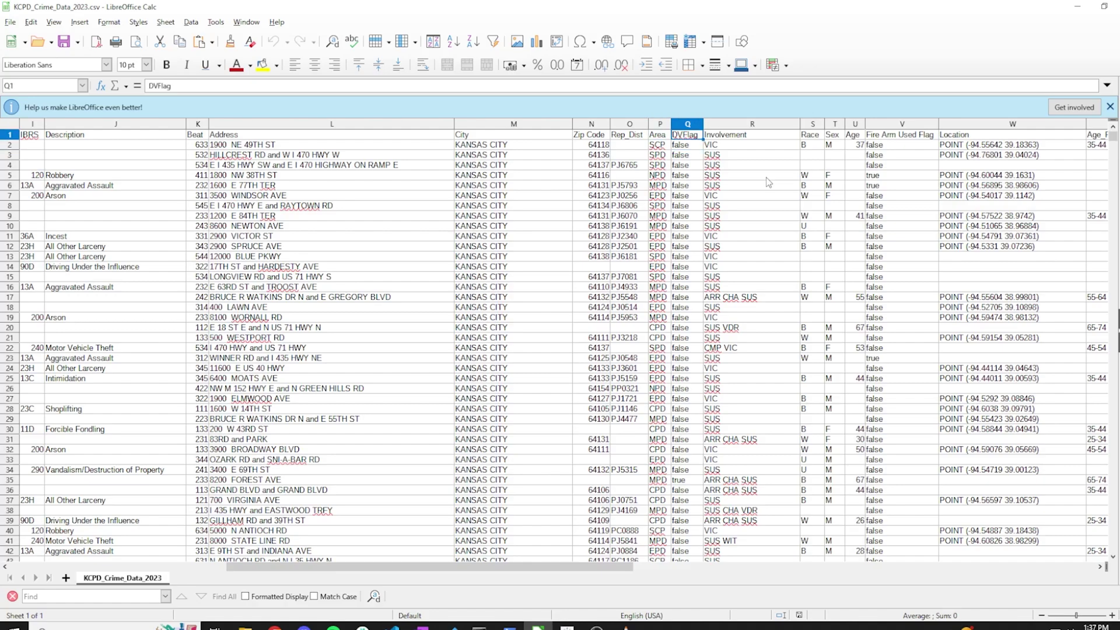
key("Down")
key("Up")
key("Right")
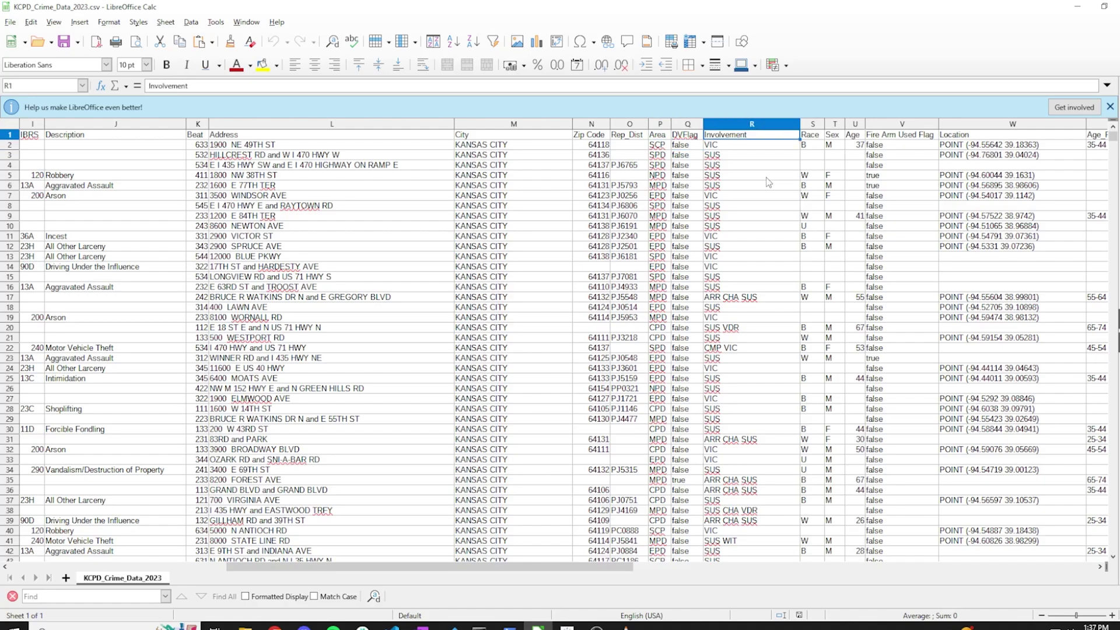
key("Down")
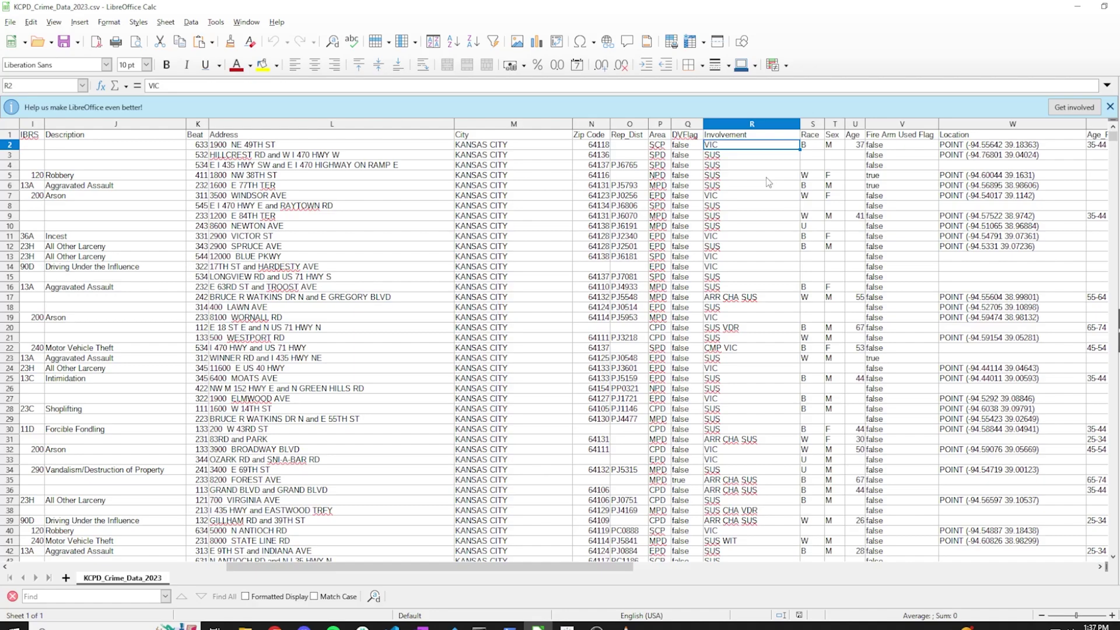
key("Down")
key("Up")
key("Right")
key("Right")
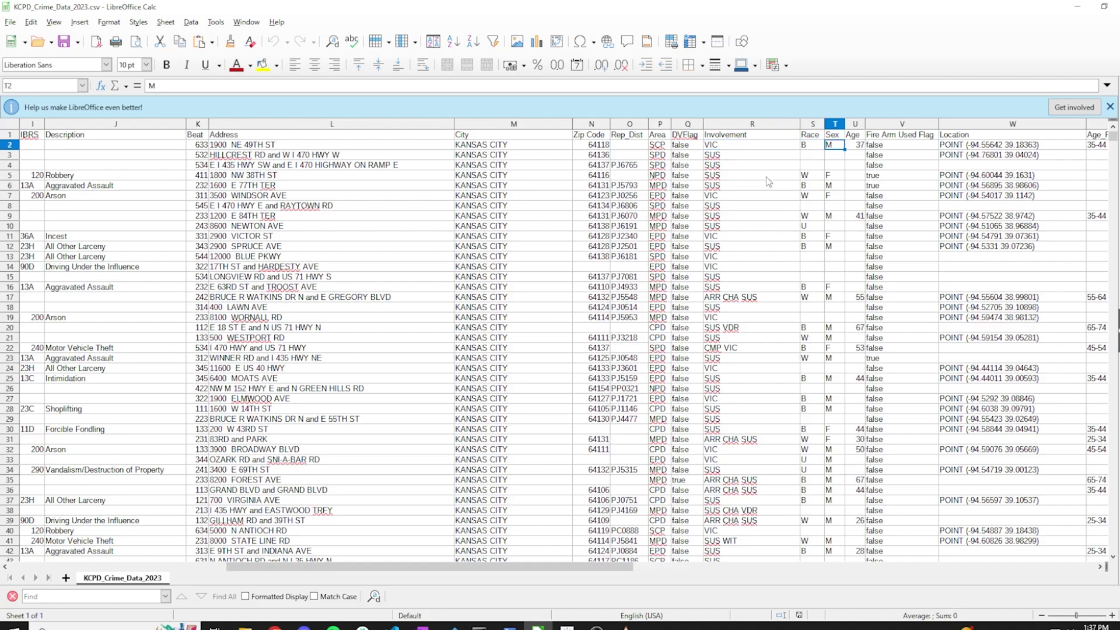
key("Right")
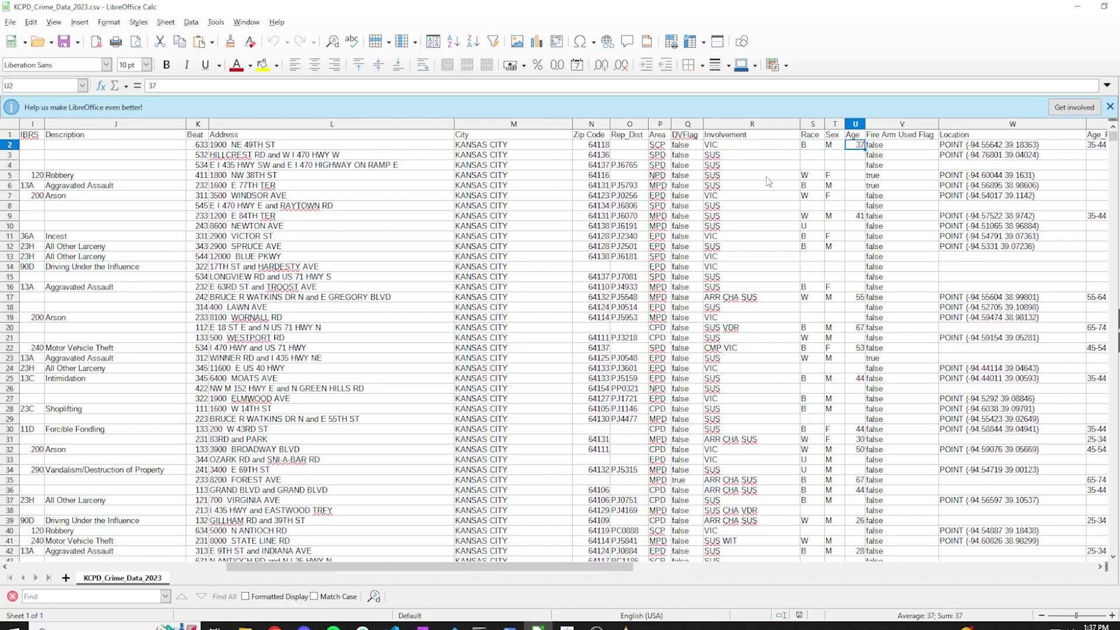
key("Right")
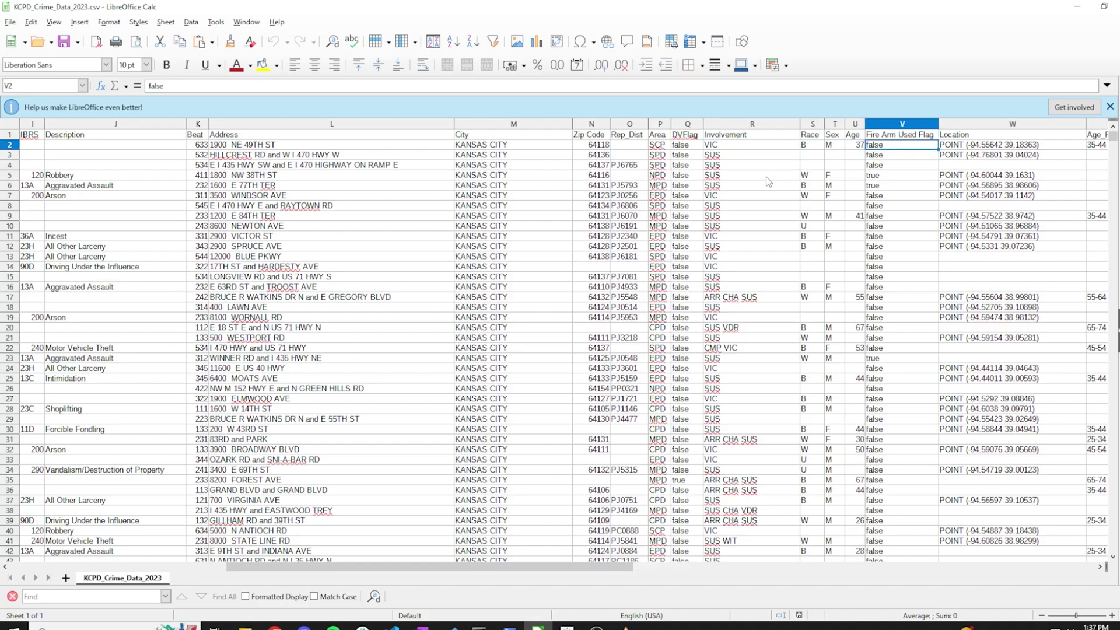
Examine the Location and Age_Range entries of the first record
key("Right")
key("Right")
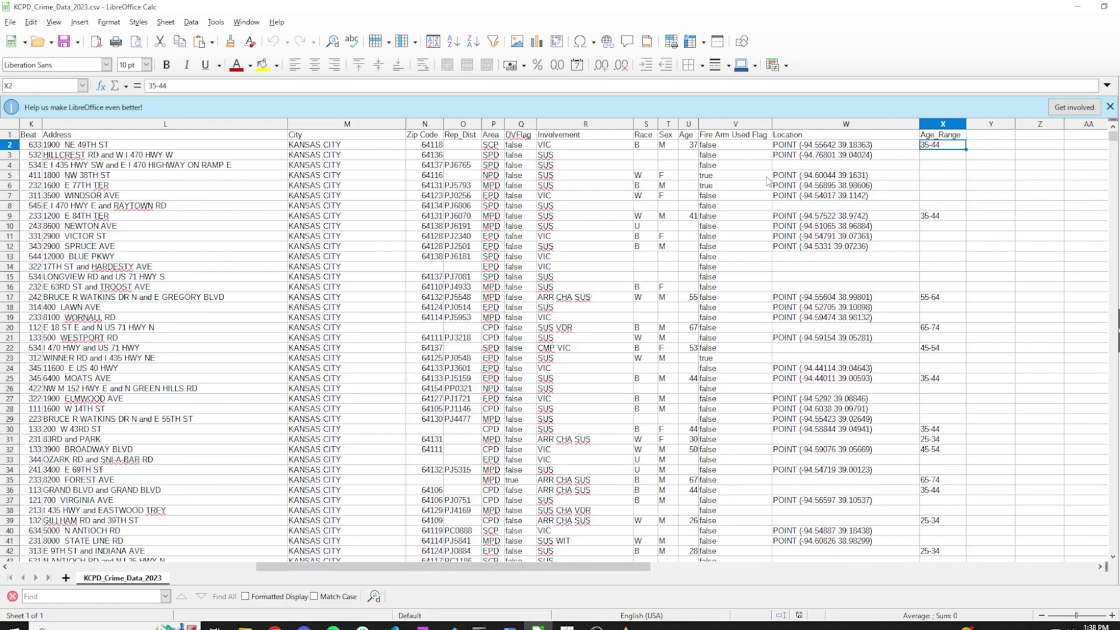
key("Left")
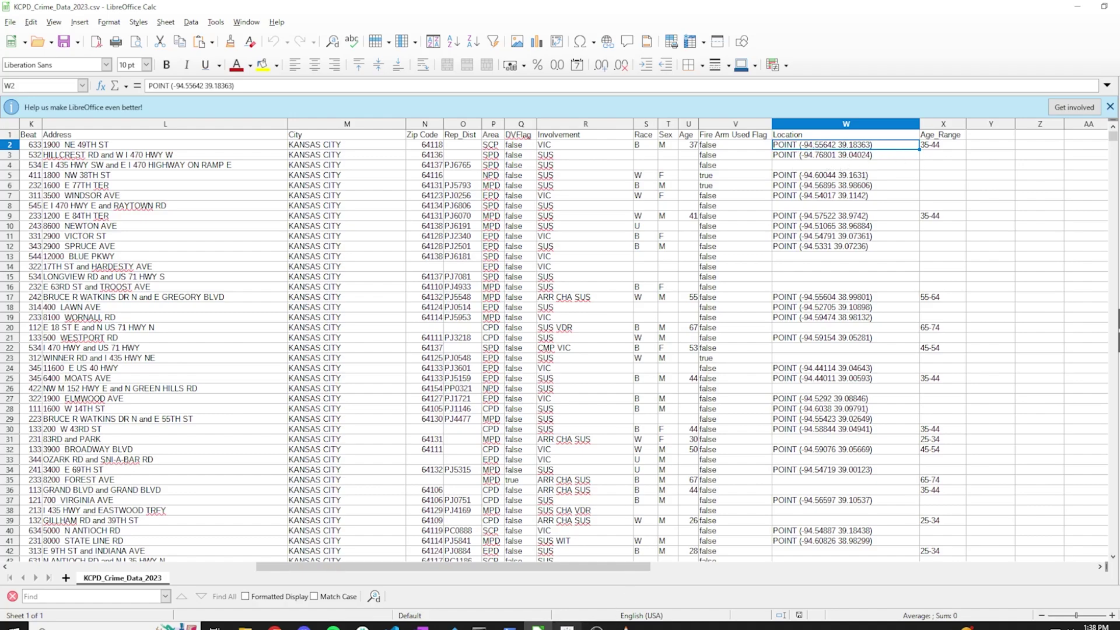
Switch to Tableau, where KCPD_Crime_Data_2023.csv is connected, and go from the data source page to Sheet 1
left_click(567, 627)
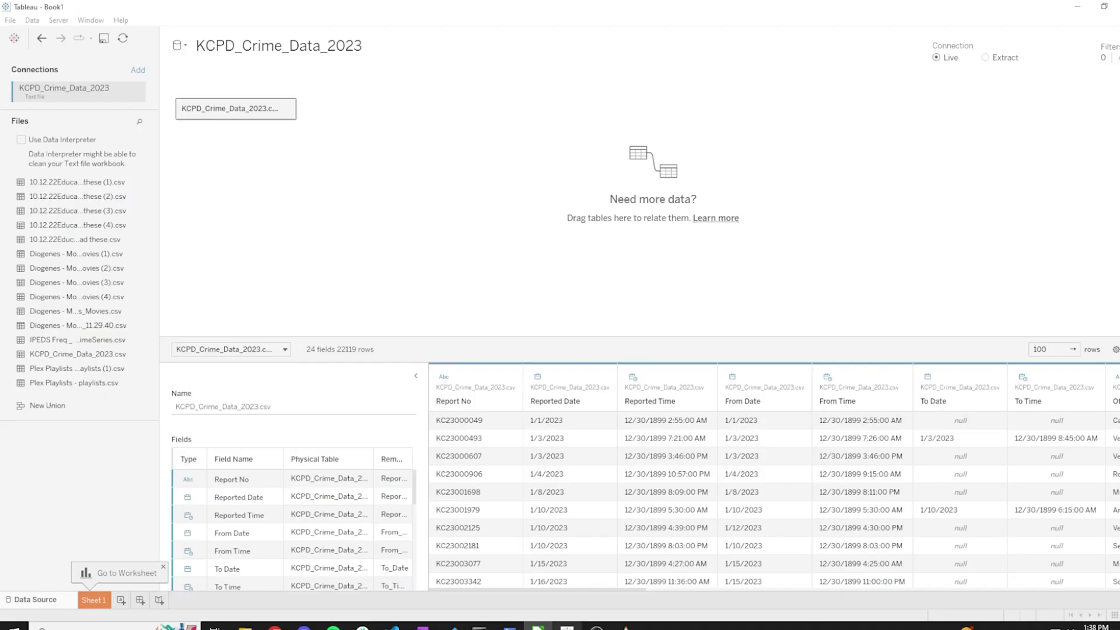
left_click(538, 627)
left_click(567, 627)
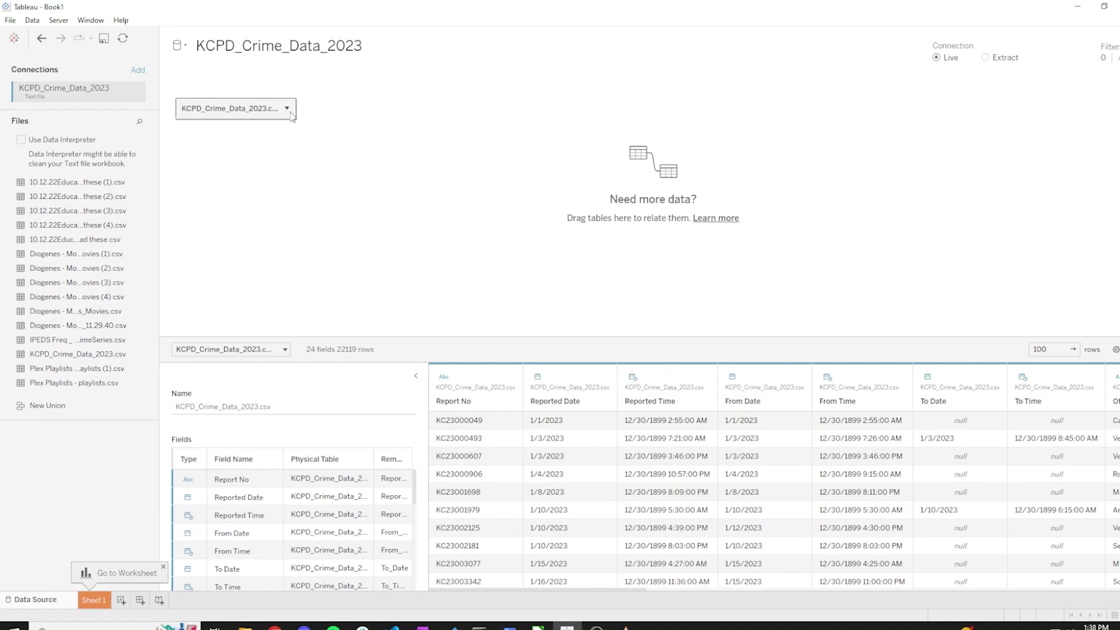
left_click(103, 605)
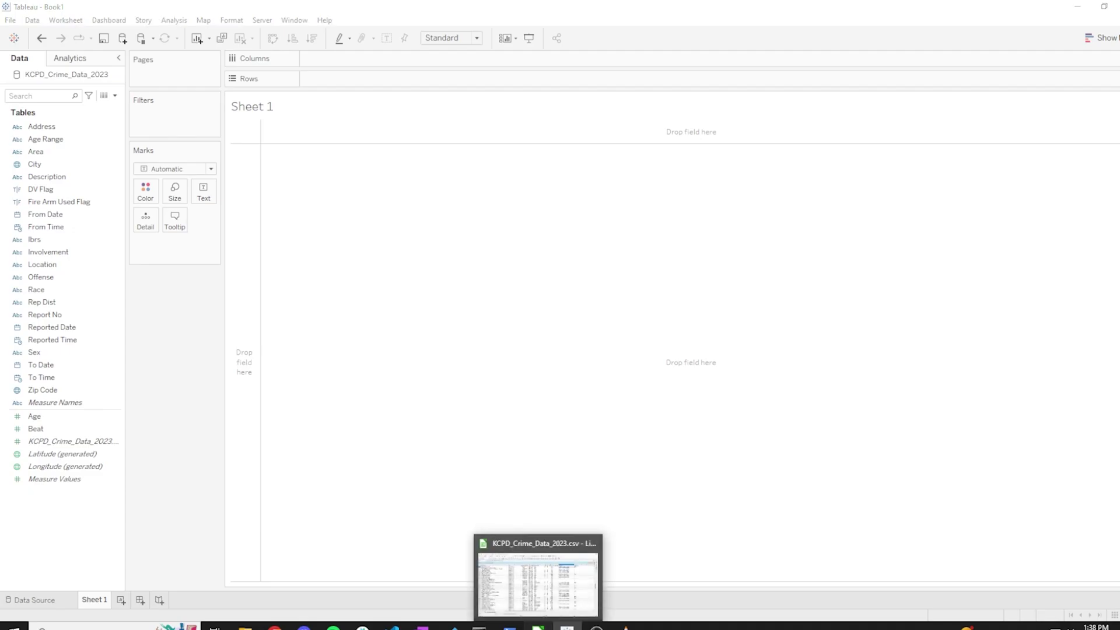
Switch back to LibreOffice Calc and check the Address, City and Zip Code column headers
left_click(537, 626)
left_click(129, 138)
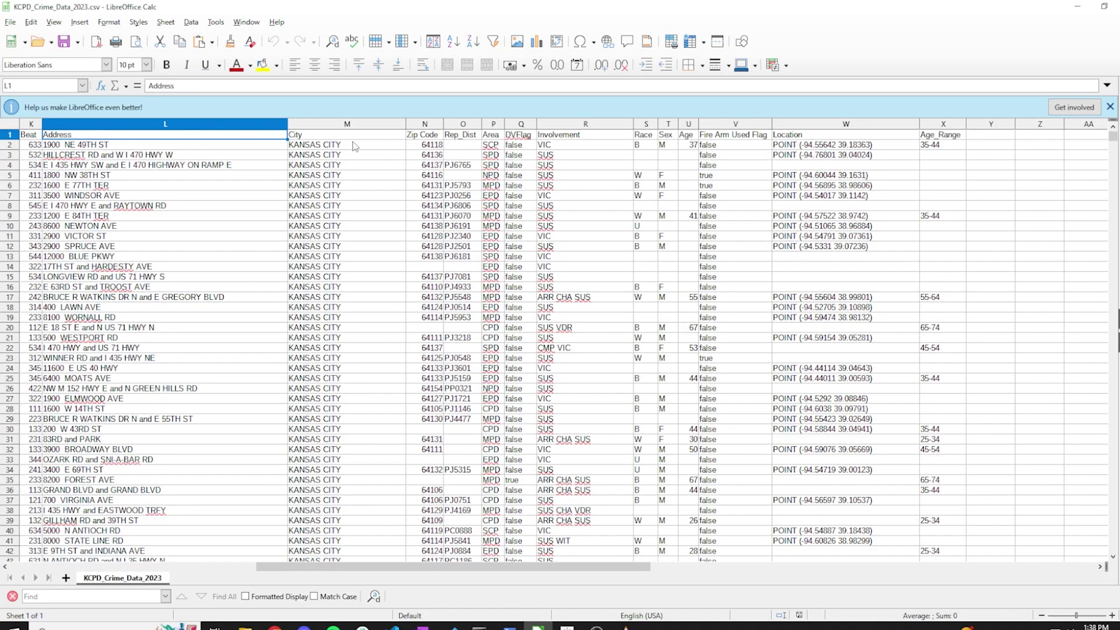
left_click(379, 136)
left_click(422, 135)
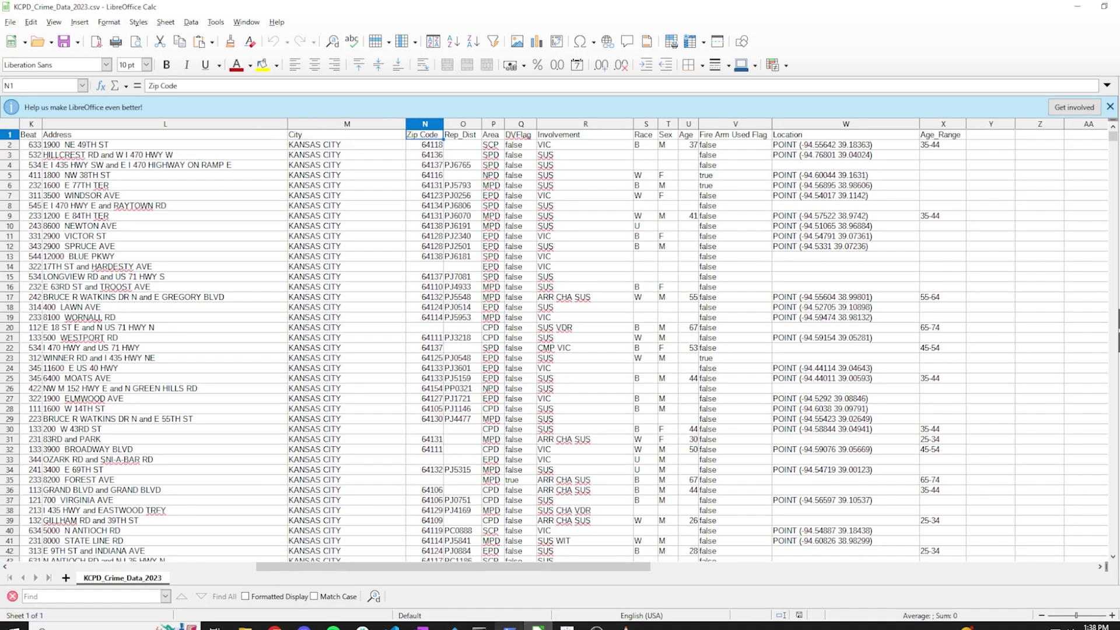
Switch to Tableau, place the Offense field on Columns in Sheet 1, and review the offense categories from first to last
left_click(567, 627)
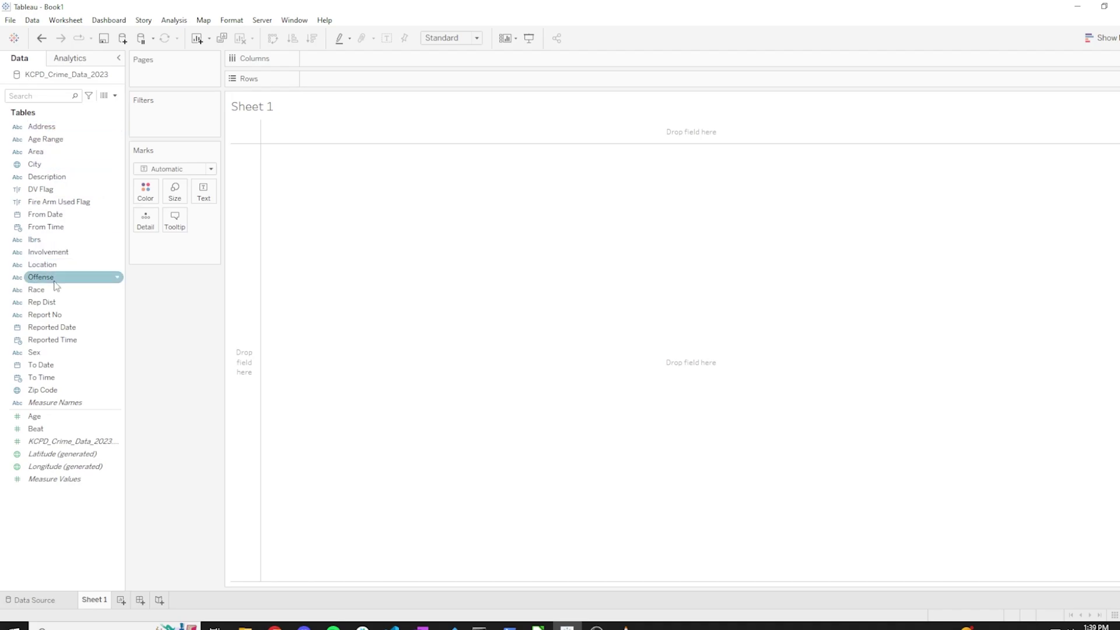
left_click_drag(44, 282, 321, 60)
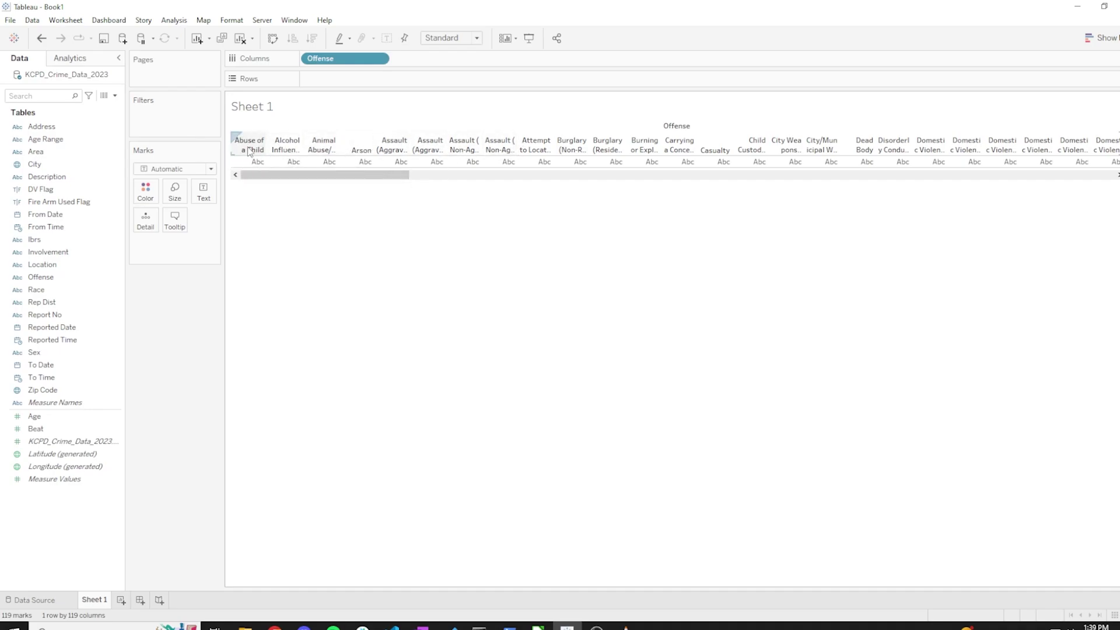
left_click_drag(376, 179, 1086, 181)
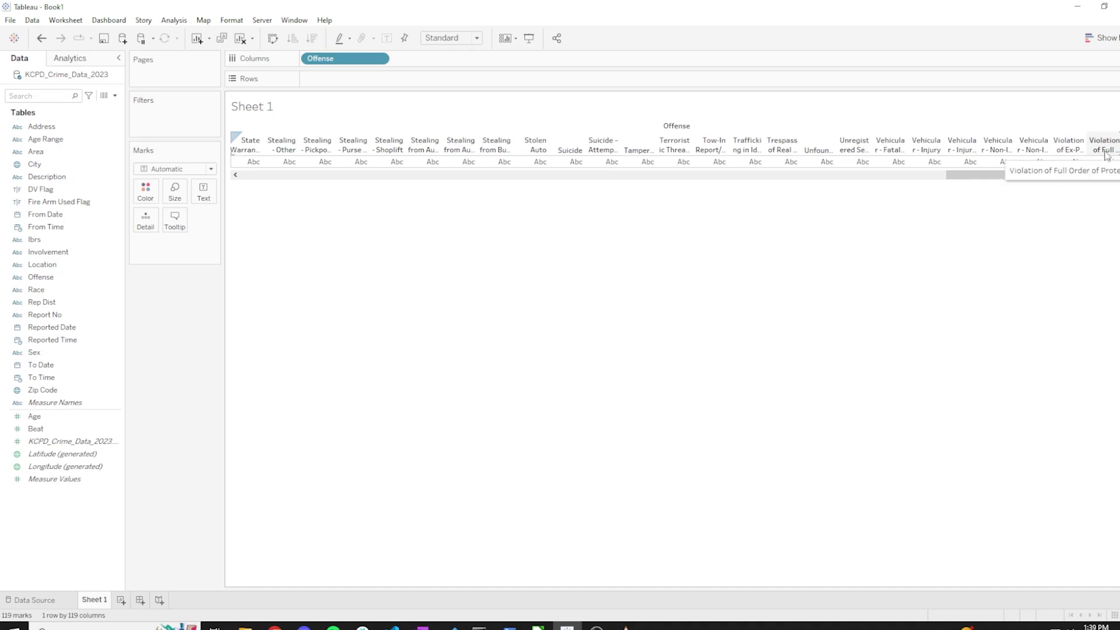
left_click_drag(948, 175, 236, 178)
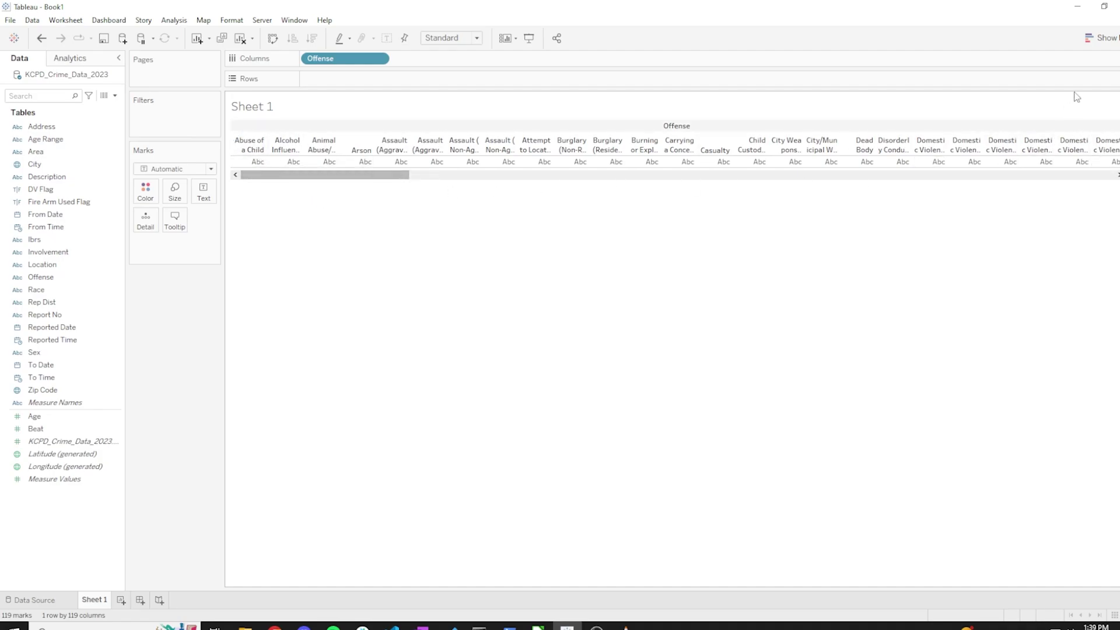
Add Offense to Rows as the count aggregation CNT(Offense) to build a bar chart of offenses
left_click(1101, 45)
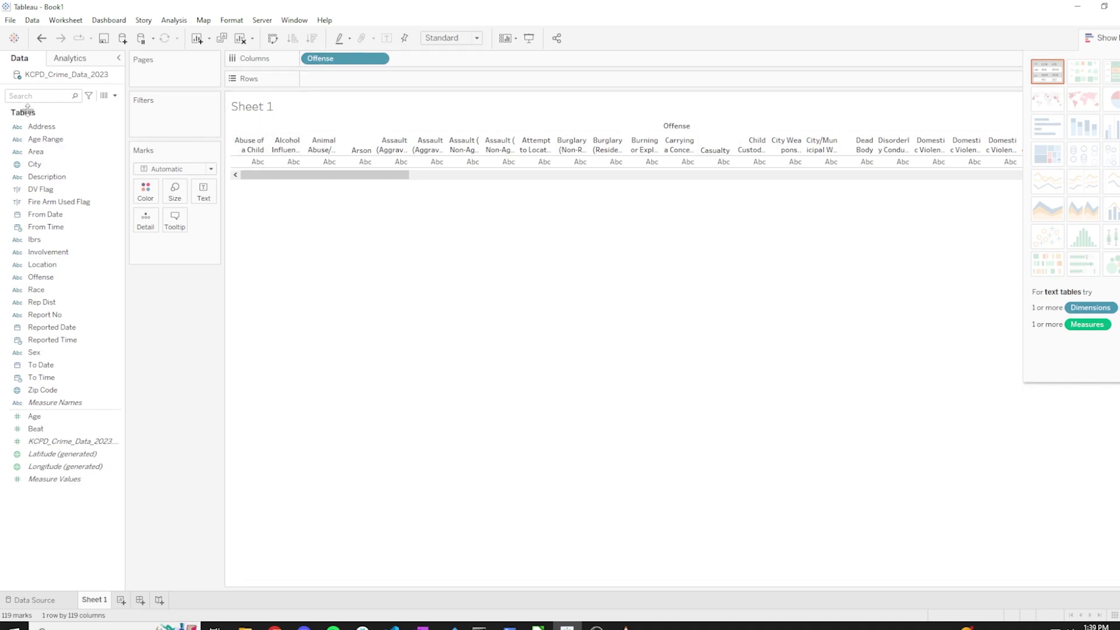
left_click(46, 264)
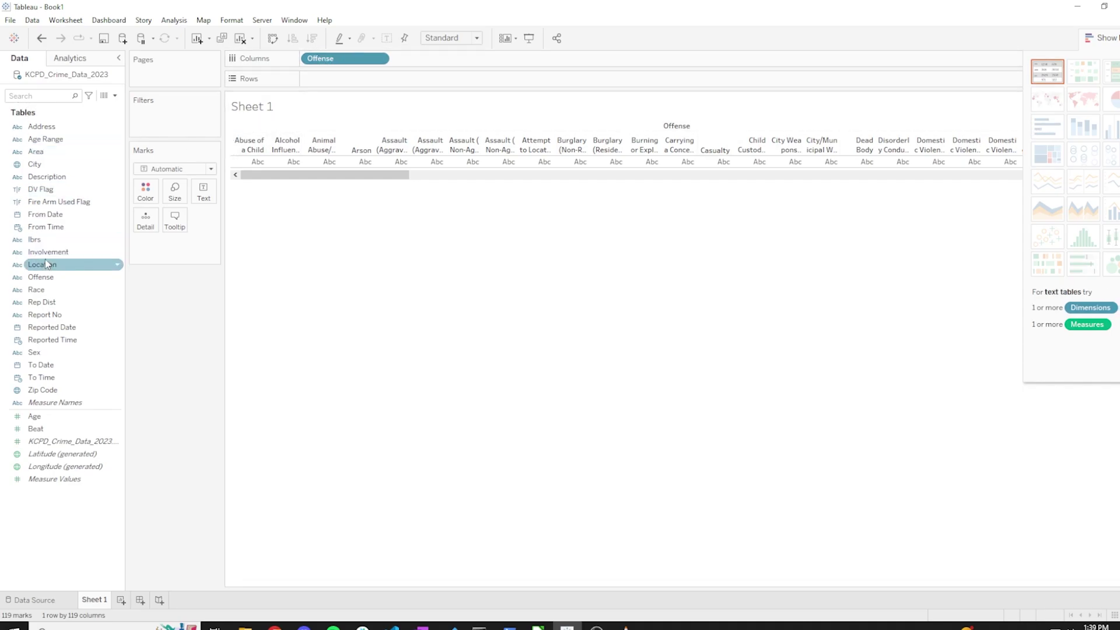
left_click(61, 241)
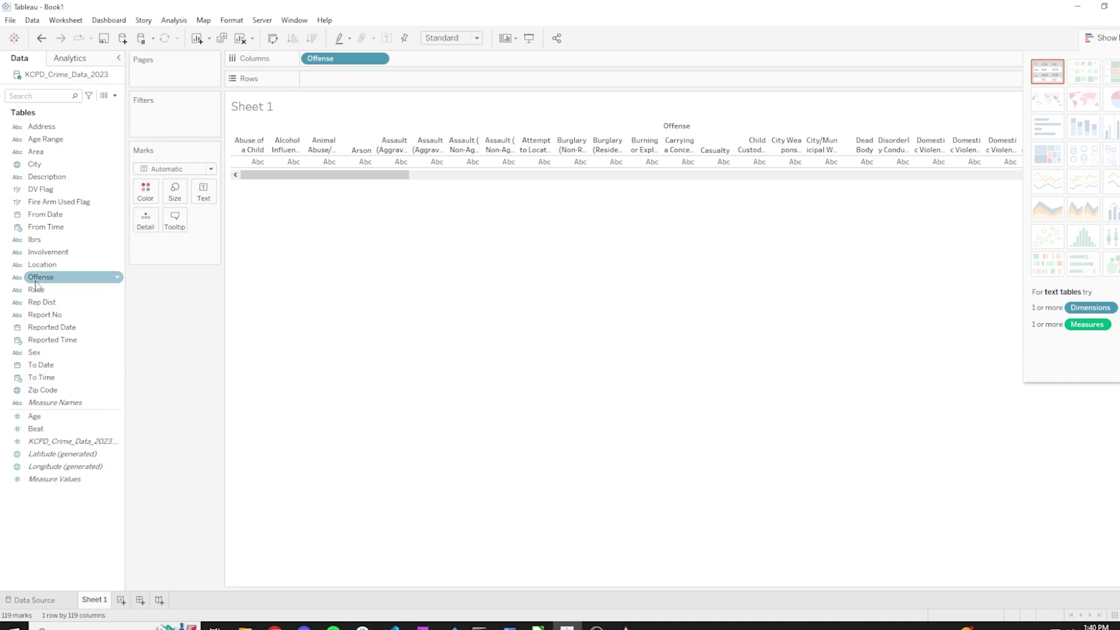
left_click_drag(42, 282, 325, 81)
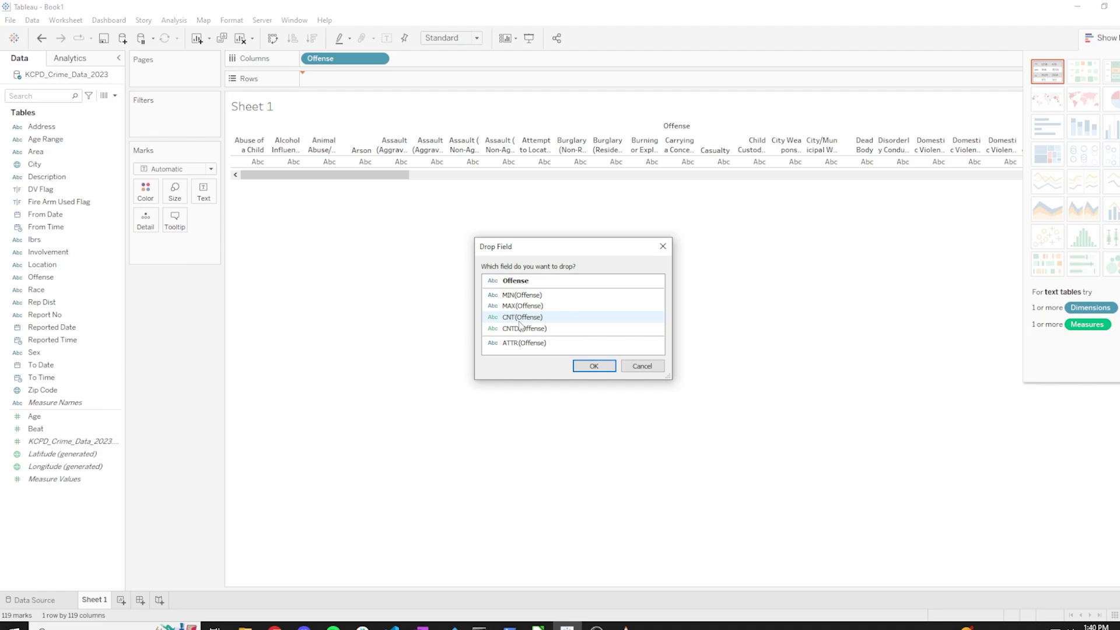
double_click(520, 320)
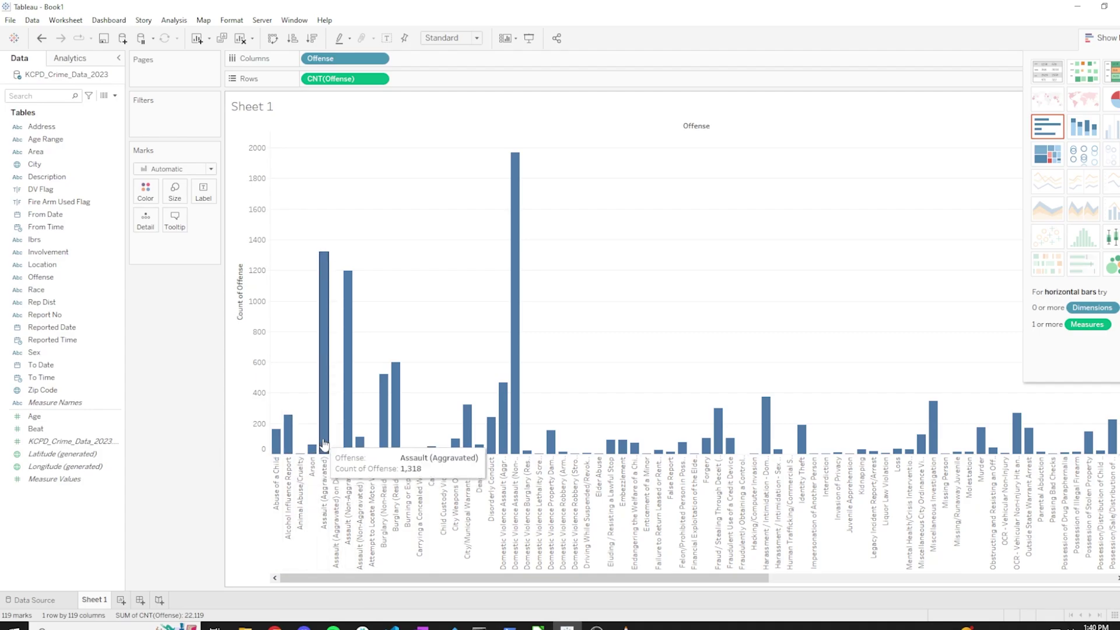
Swap rows and columns to get horizontal bars, and widen the Offense label column to fit the full names
mouse_move(517, 432)
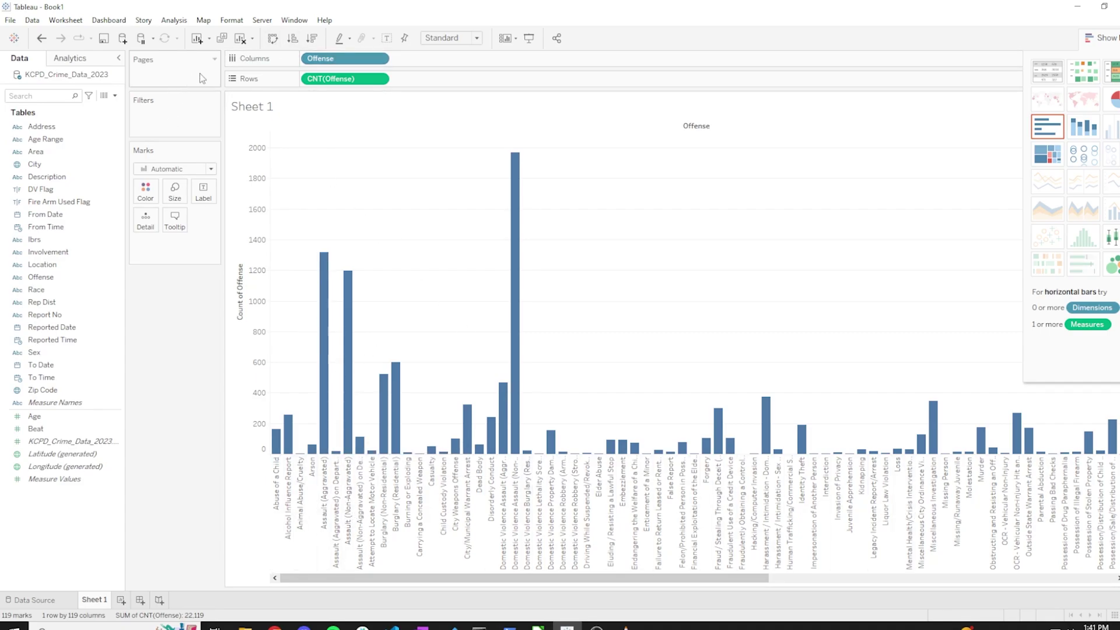
left_click(272, 39)
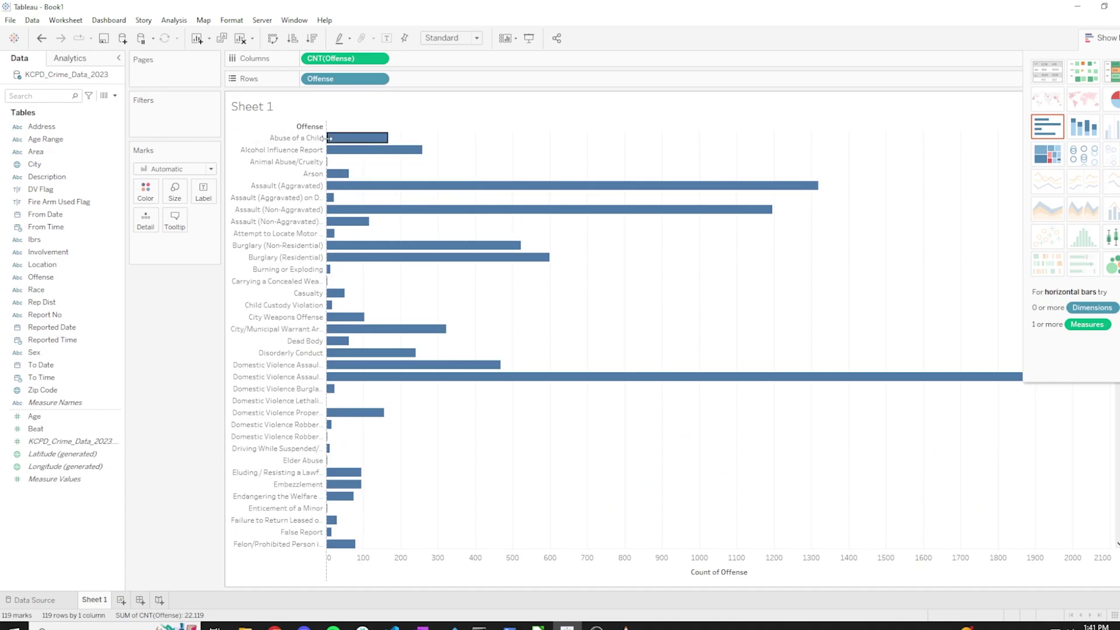
left_click_drag(326, 138, 580, 136)
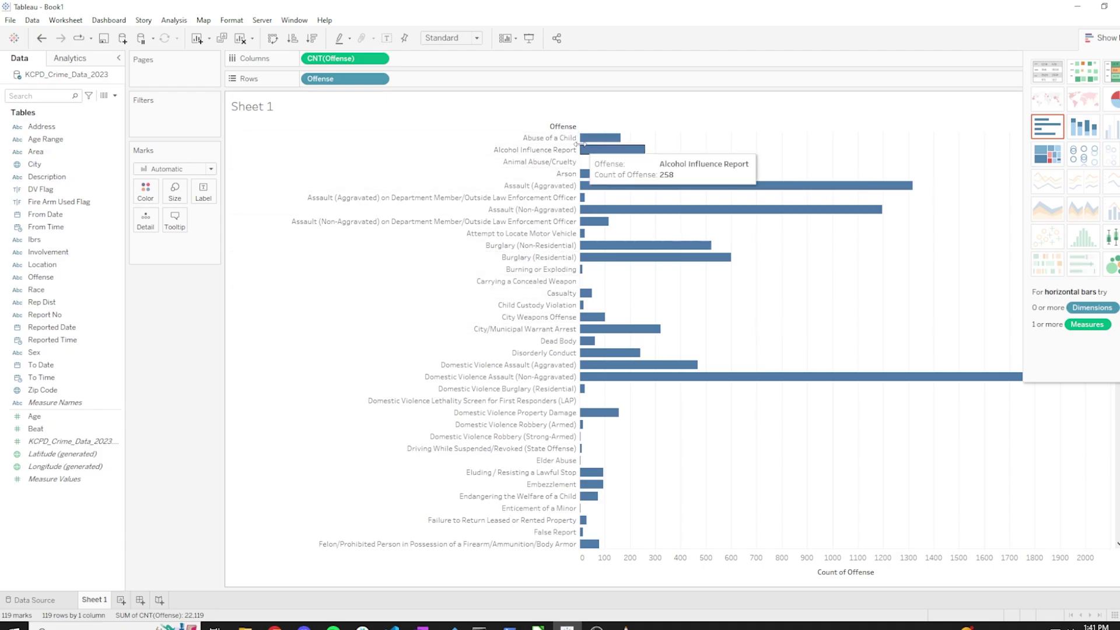
Sort the offenses in descending order by count, hide Show Me, and examine the bars further down the ranking
left_click(313, 39)
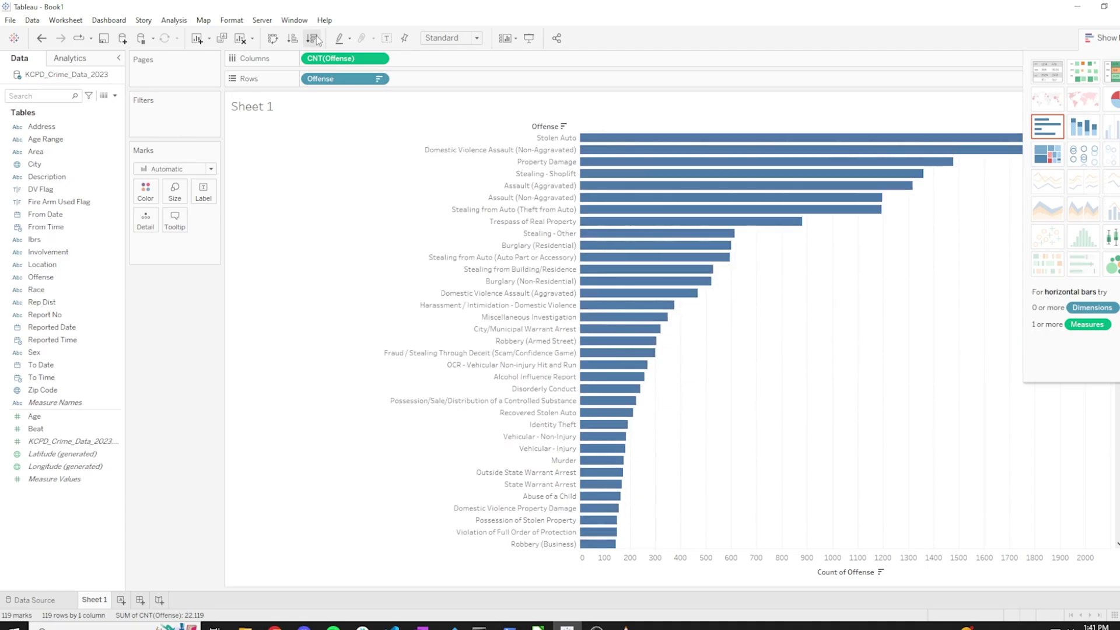
left_click(1106, 38)
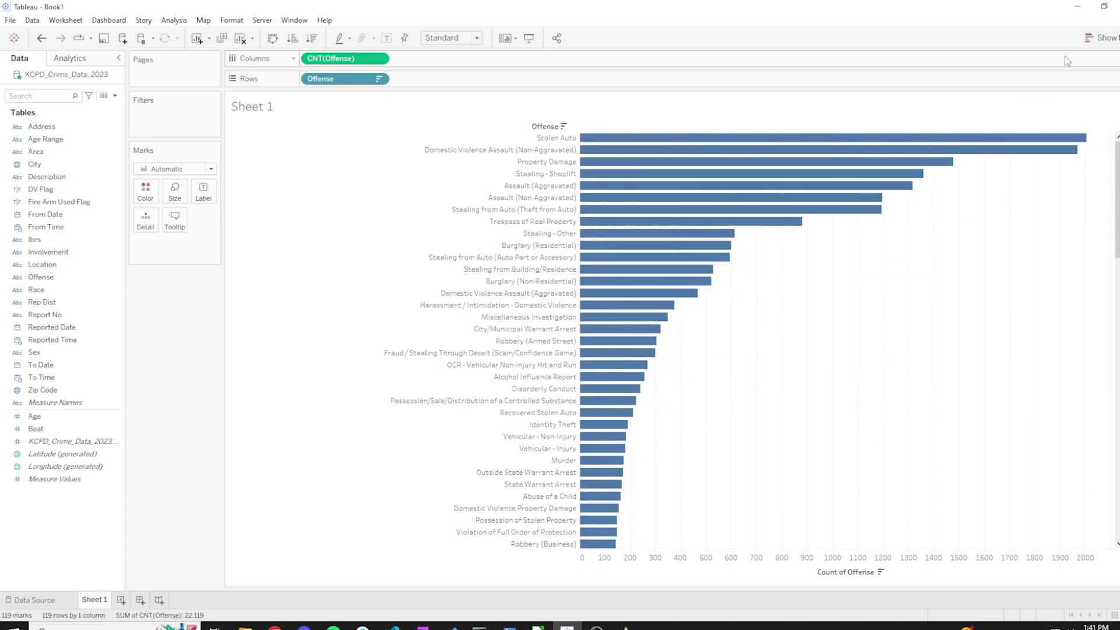
mouse_move(653, 141)
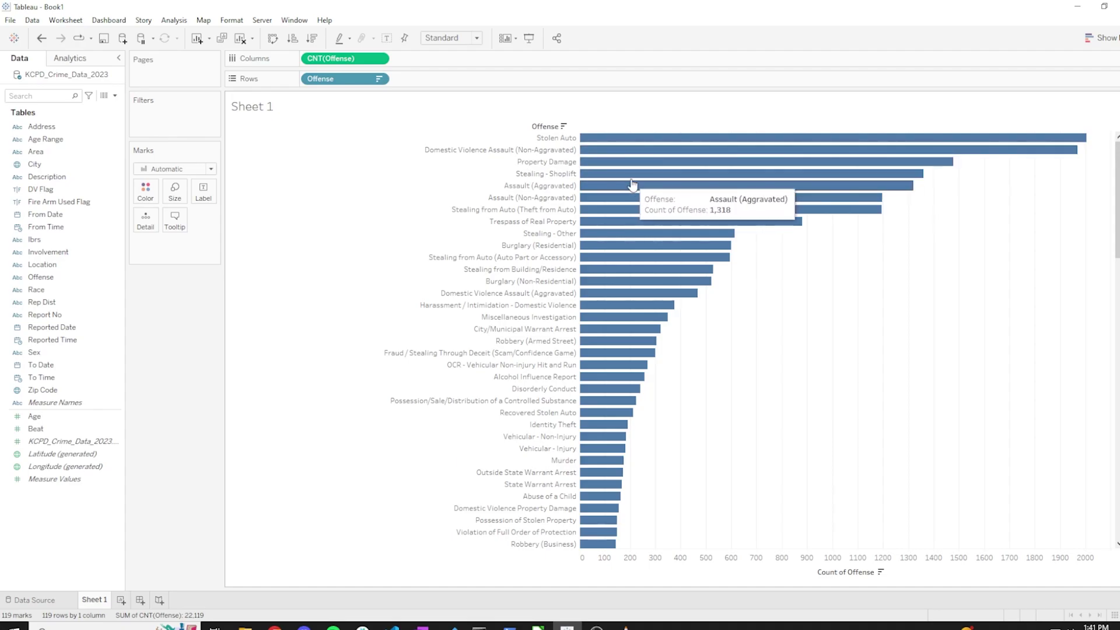
scroll(599, 402, "down", 4)
scroll(601, 397, "down", 1)
scroll(590, 393, "down", 1)
mouse_move(595, 378)
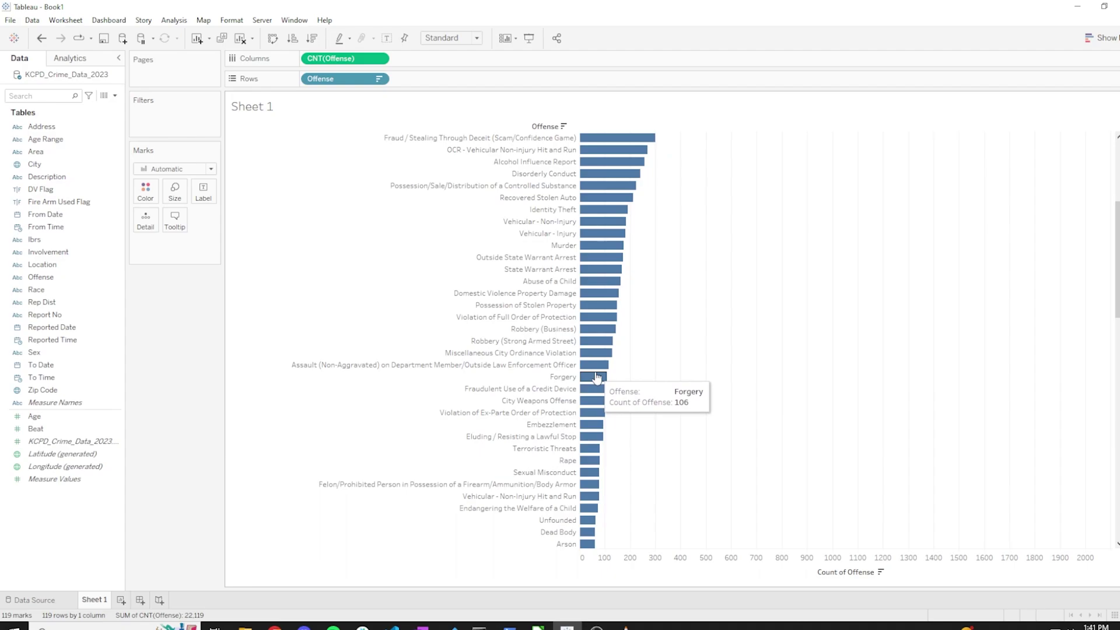
mouse_move(610, 249)
scroll(611, 249, "up", 6)
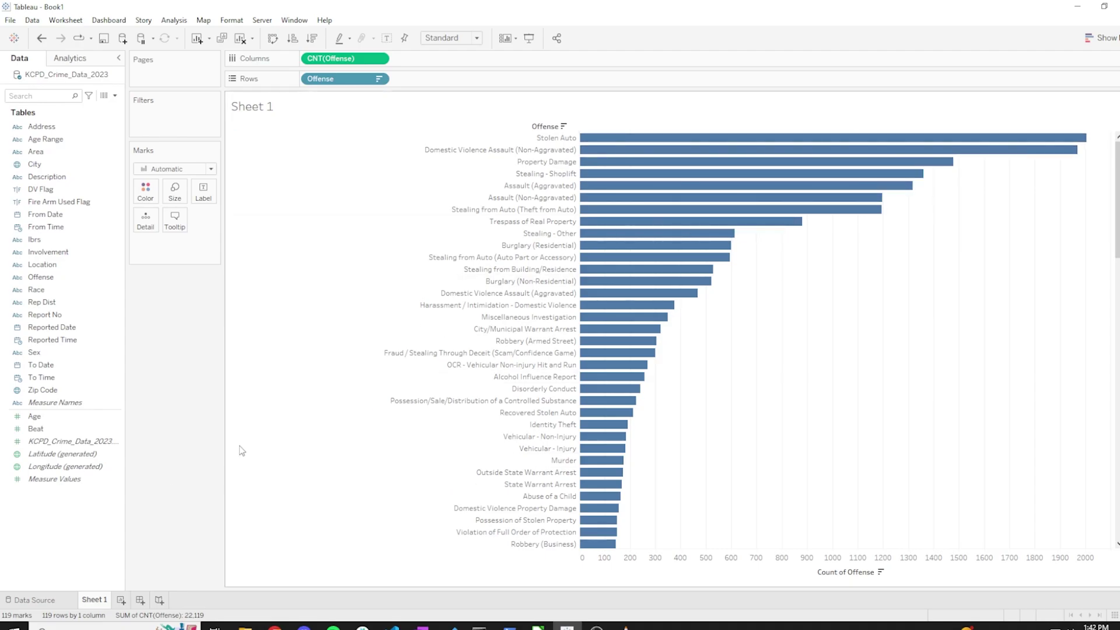
Create a new worksheet, Sheet 2, and place the Zip Code field on Columns
left_click(120, 601)
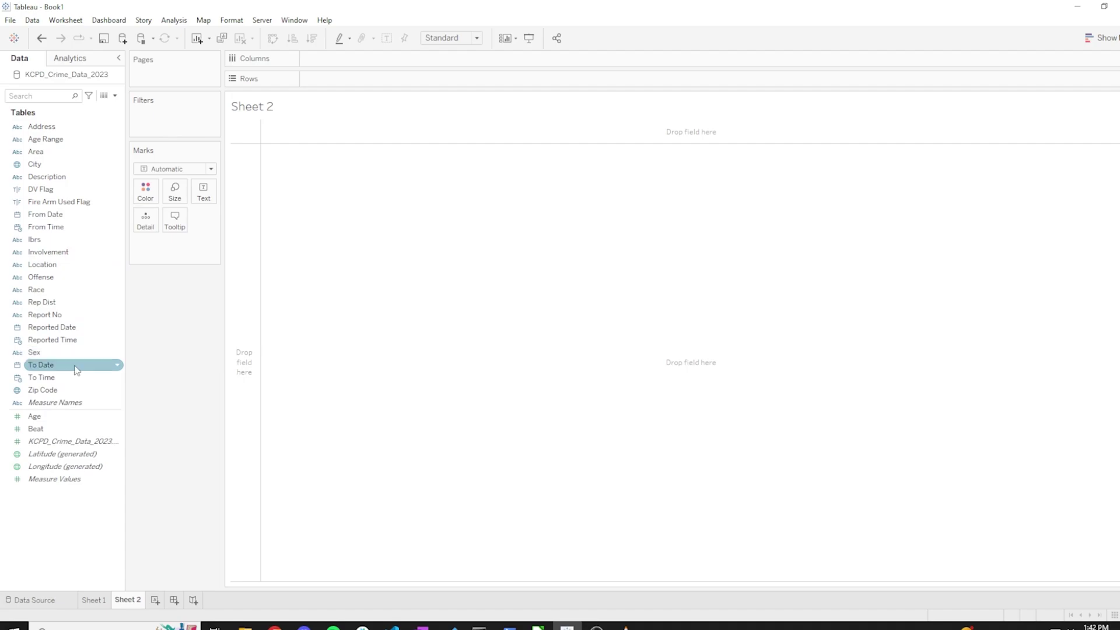
left_click(59, 390)
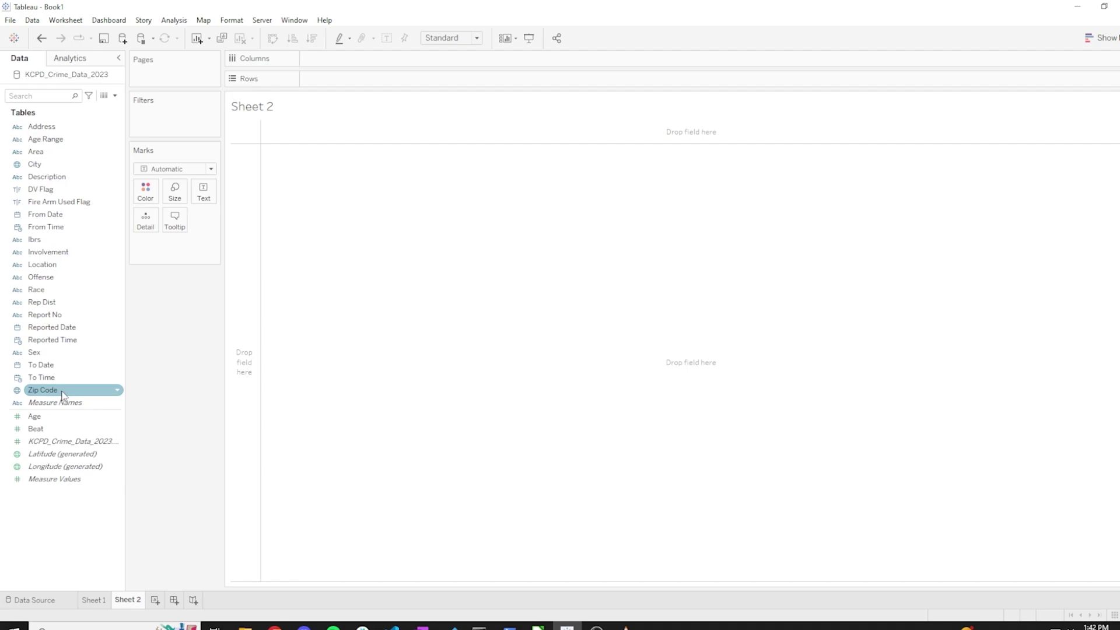
left_click_drag(63, 395, 343, 66)
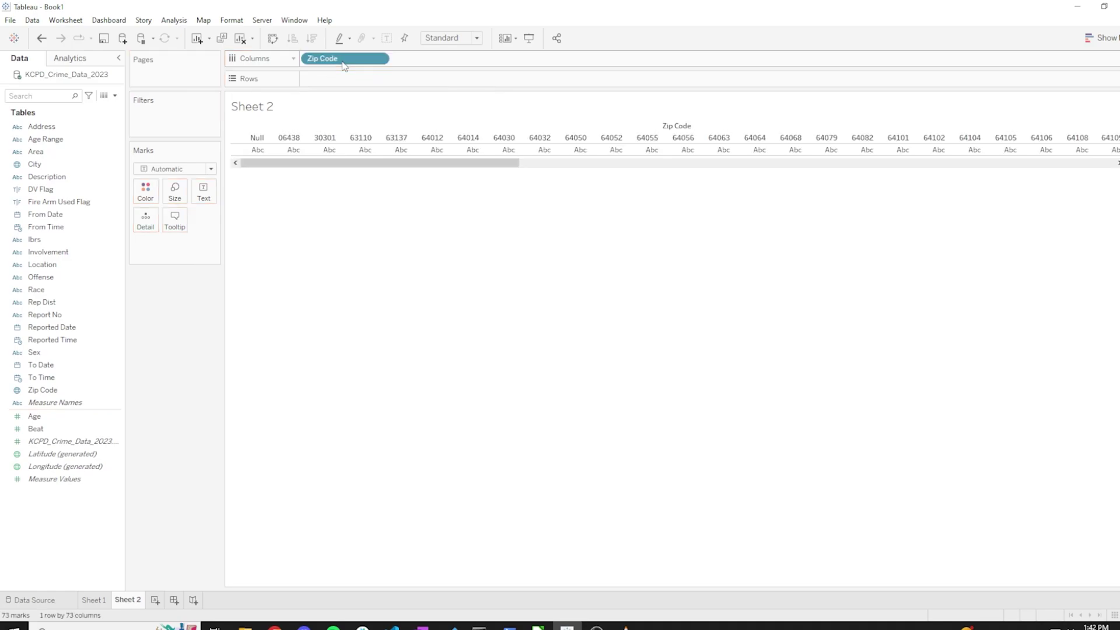
Try to display the Zip Code field as a filled map using Show Me, and undo the change
left_click(1101, 39)
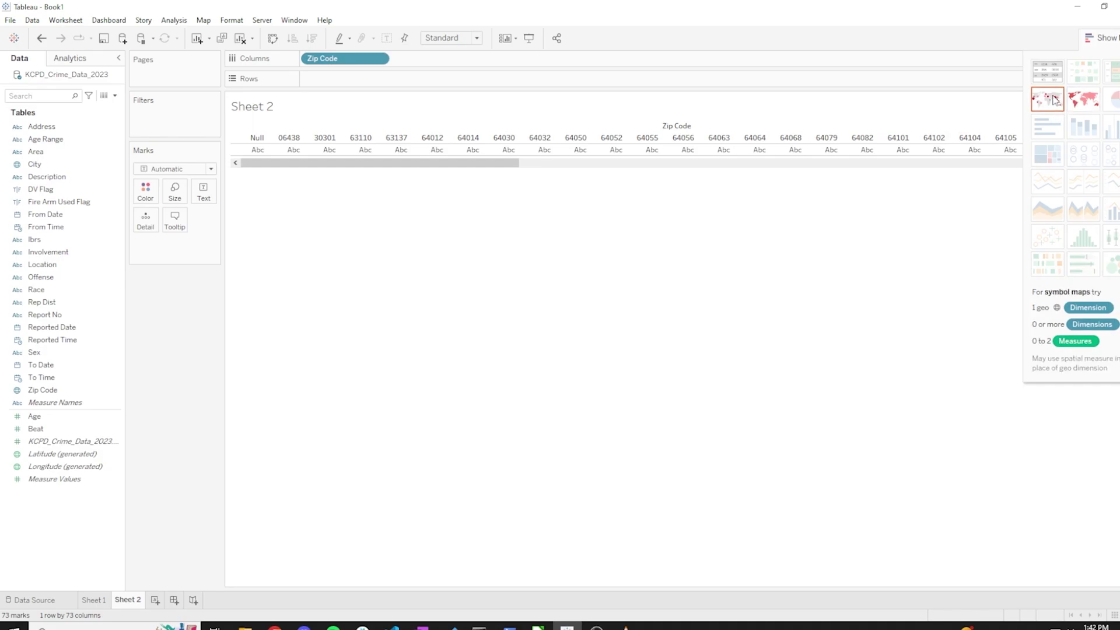
left_click(1089, 100)
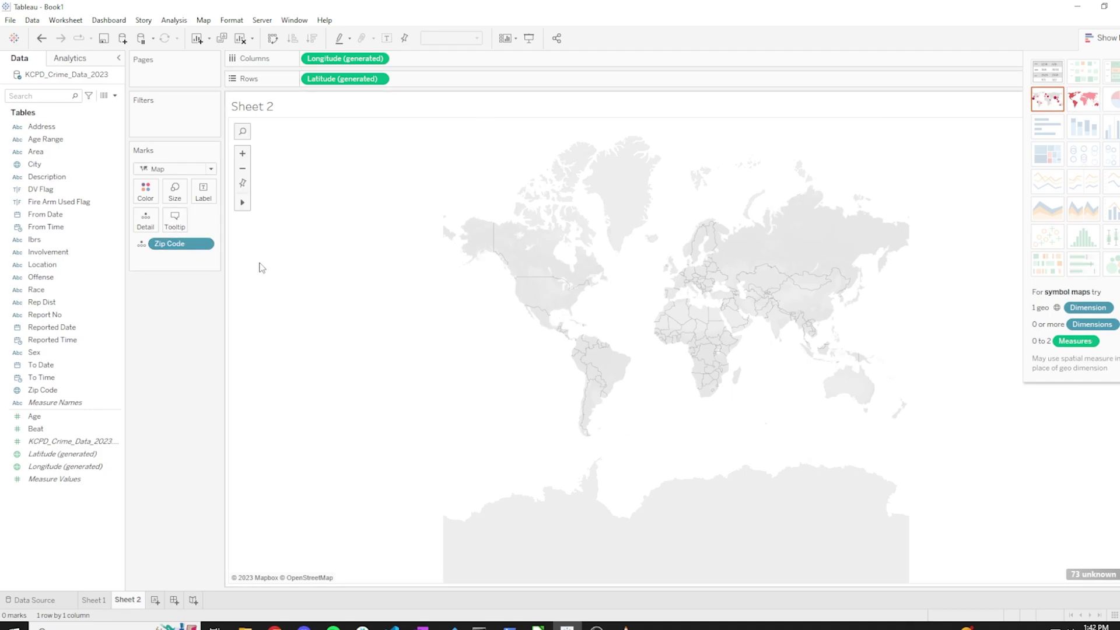
key("ctrl+z")
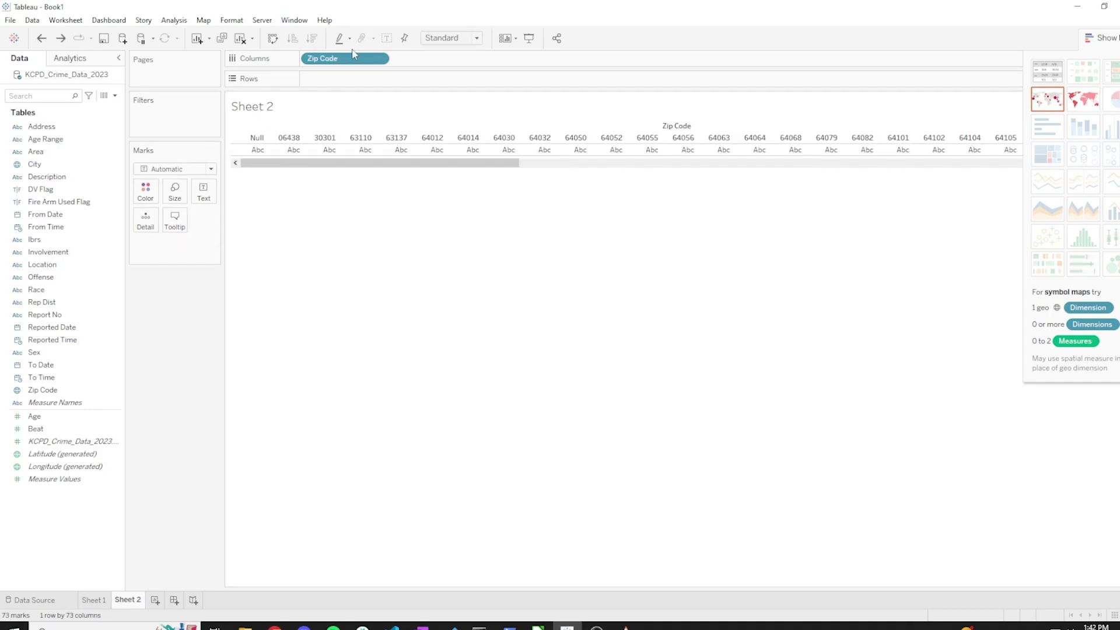
Try converting the Zip Code field on Columns from a dimension to an attribute, and undo the conversion
right_click(360, 61)
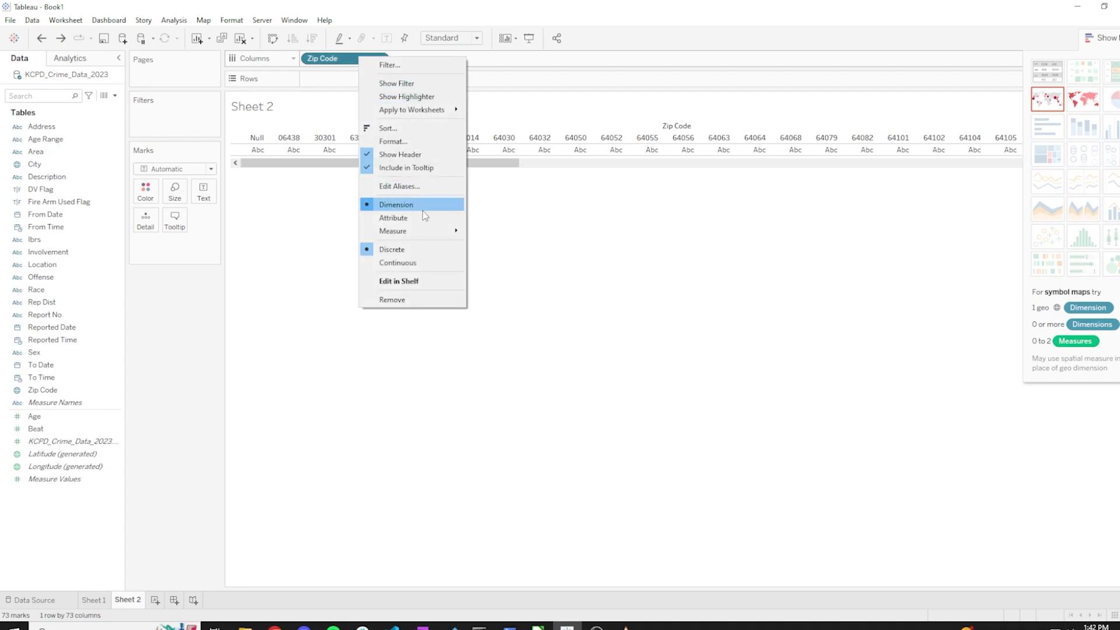
mouse_move(439, 236)
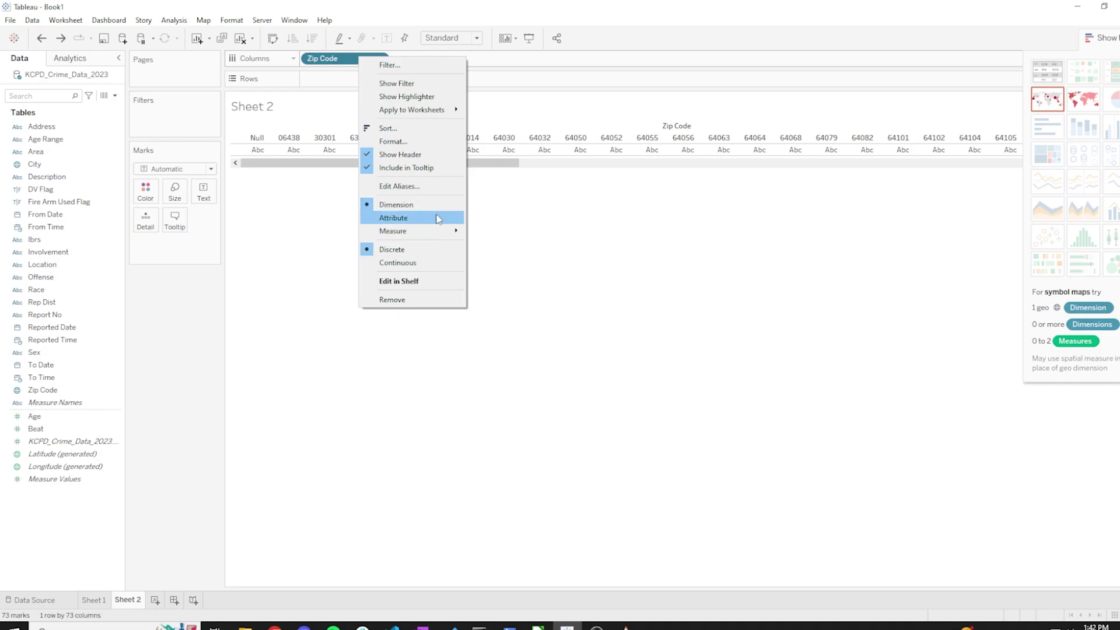
left_click(438, 219)
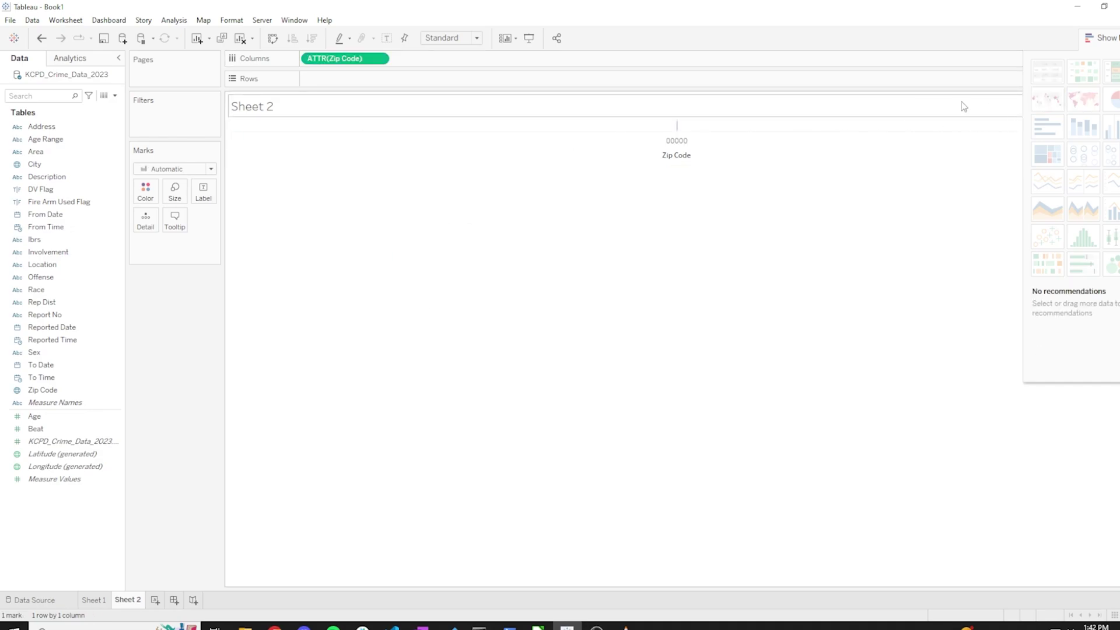
key("ctrl+z")
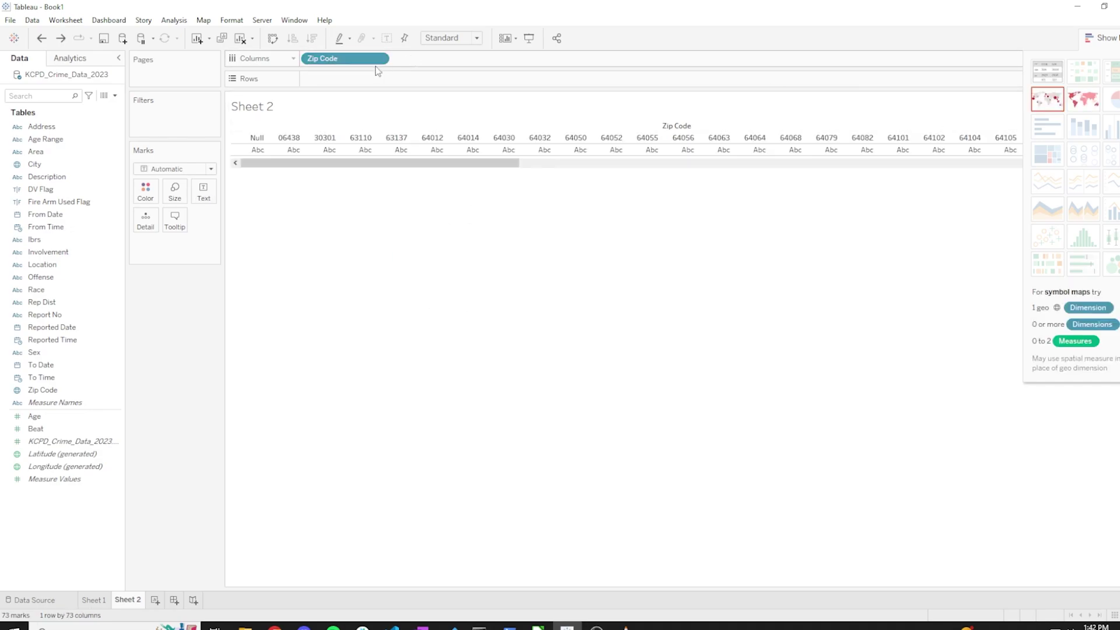
Hide the Null zip code column and look through the remaining zip codes
right_click(345, 58)
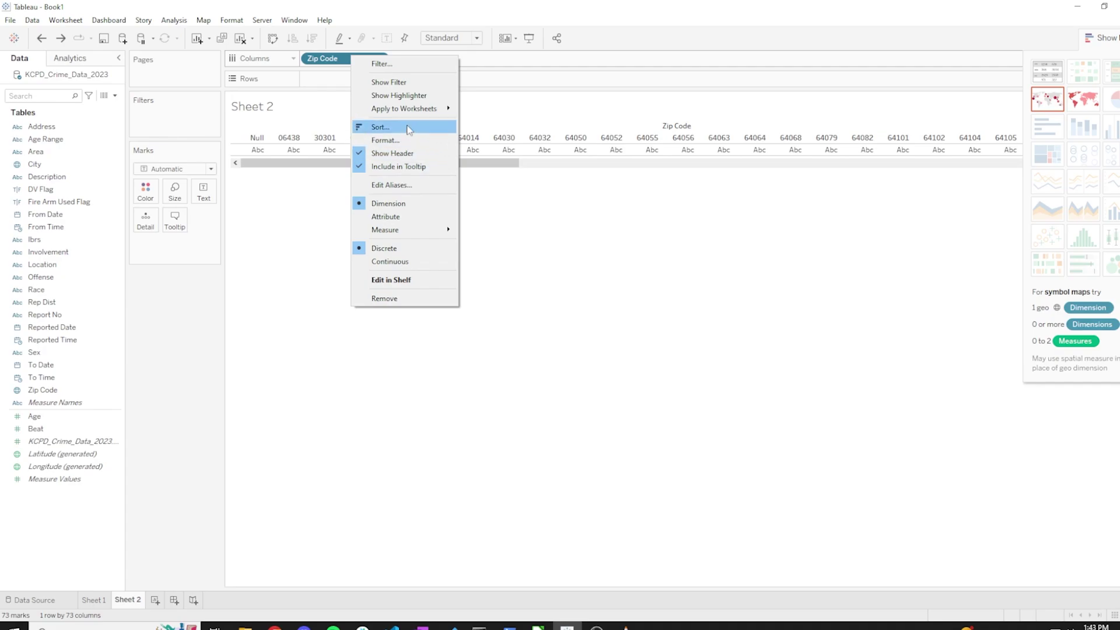
left_click(500, 164)
left_click_drag(500, 164, 276, 193)
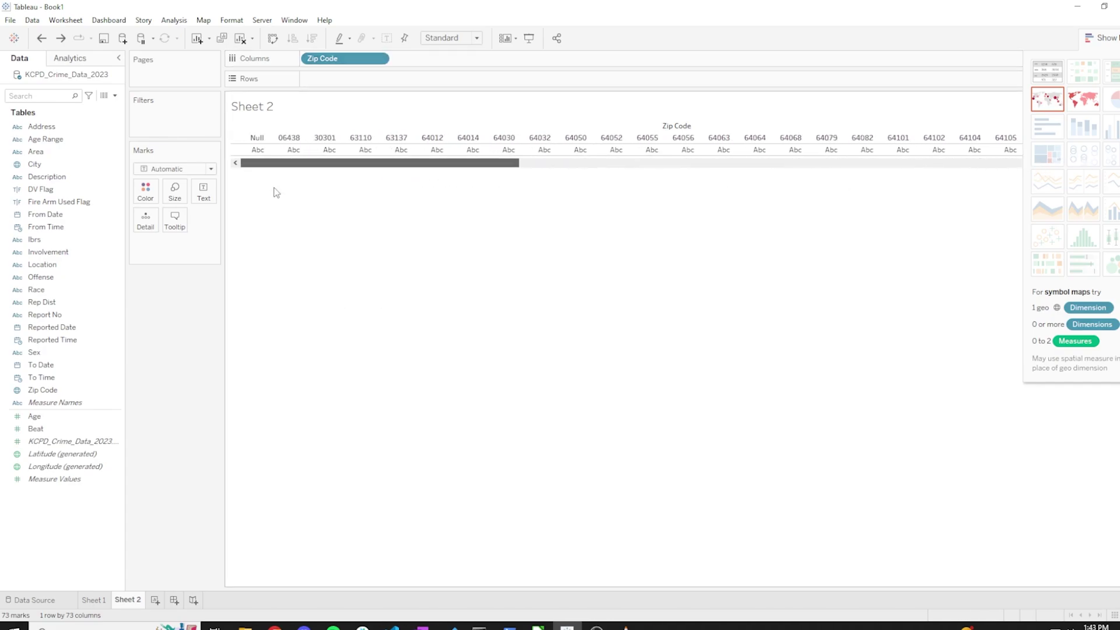
right_click(260, 136)
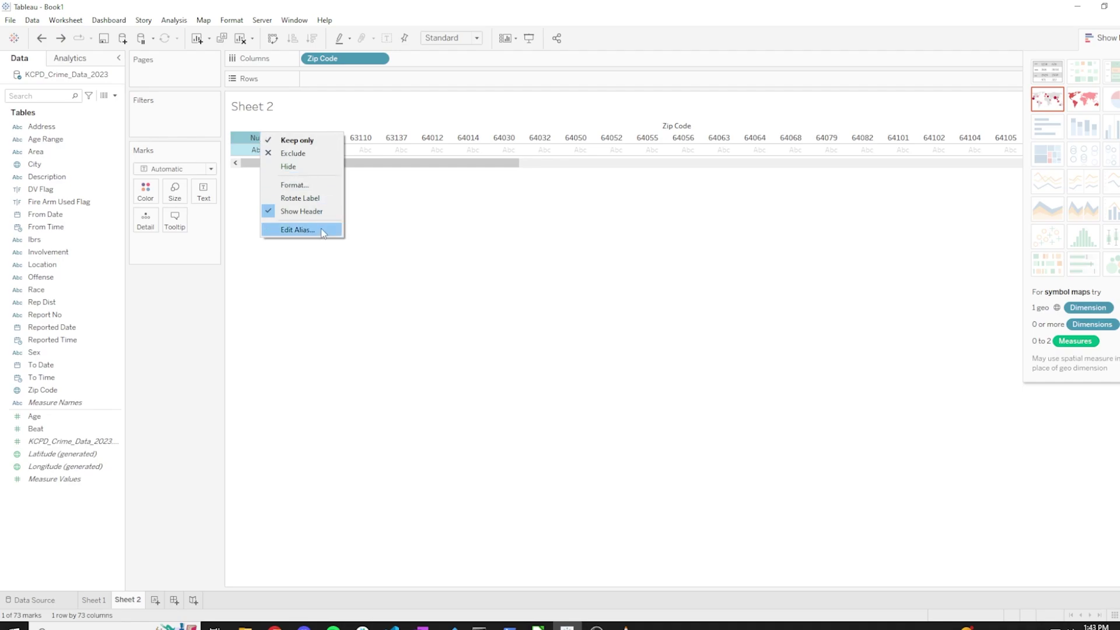
left_click(311, 168)
left_click_drag(308, 168, 822, 175)
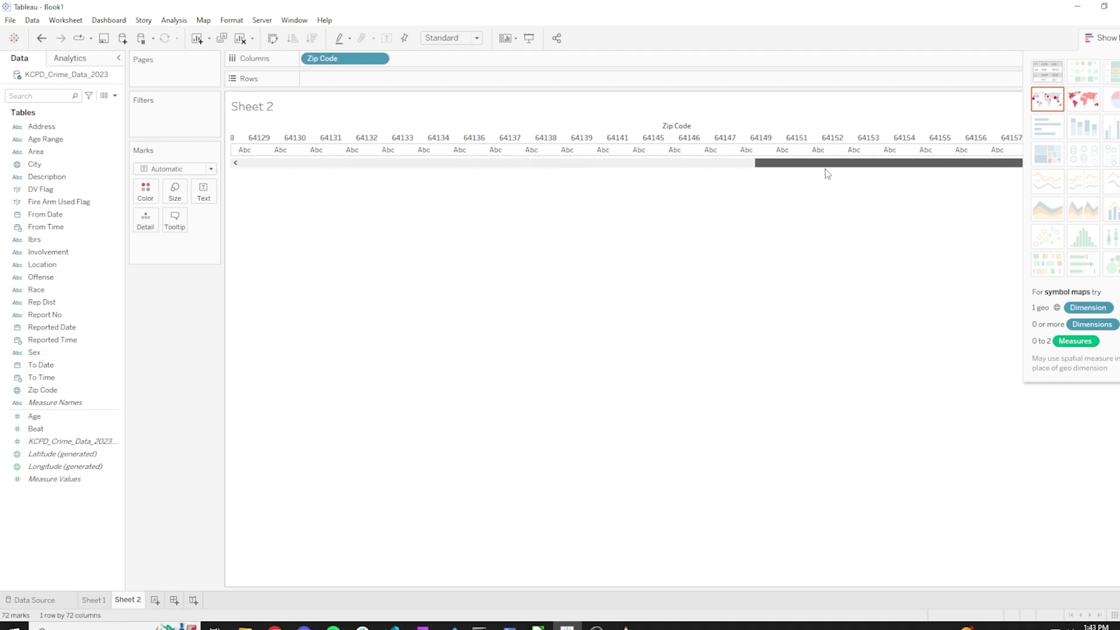
Try the zip codes as a map zoomed to the Kansas–Missouri border, and switch to a text table with Zip Code on Rows
left_click(1040, 107)
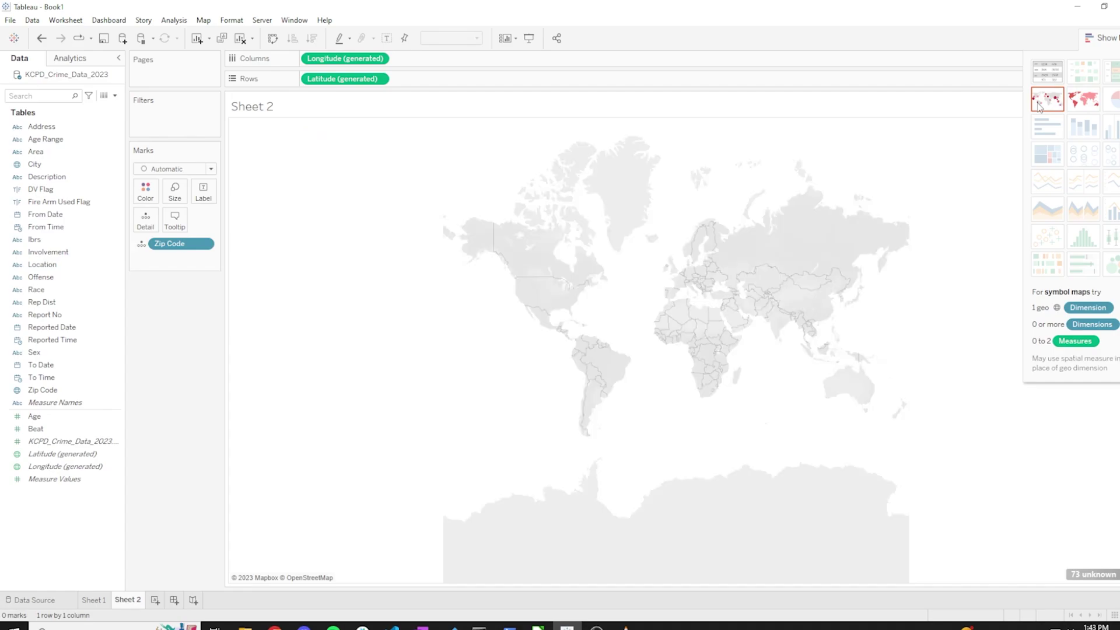
scroll(547, 288, "up", 4)
scroll(547, 289, "up", 8)
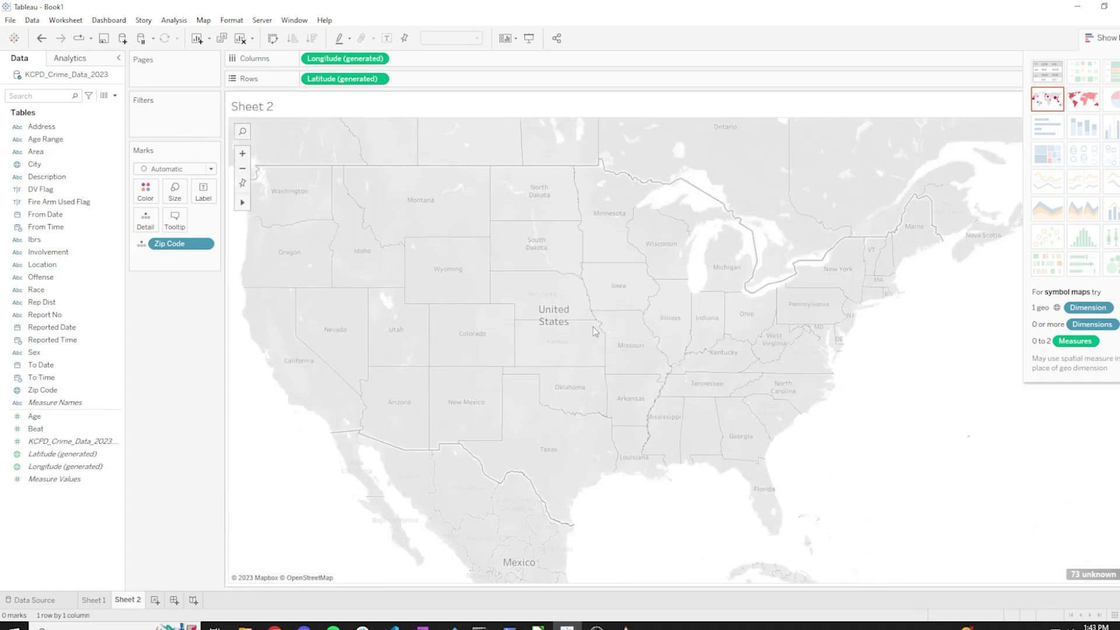
scroll(642, 405, "up", 2)
scroll(709, 304, "down", 1)
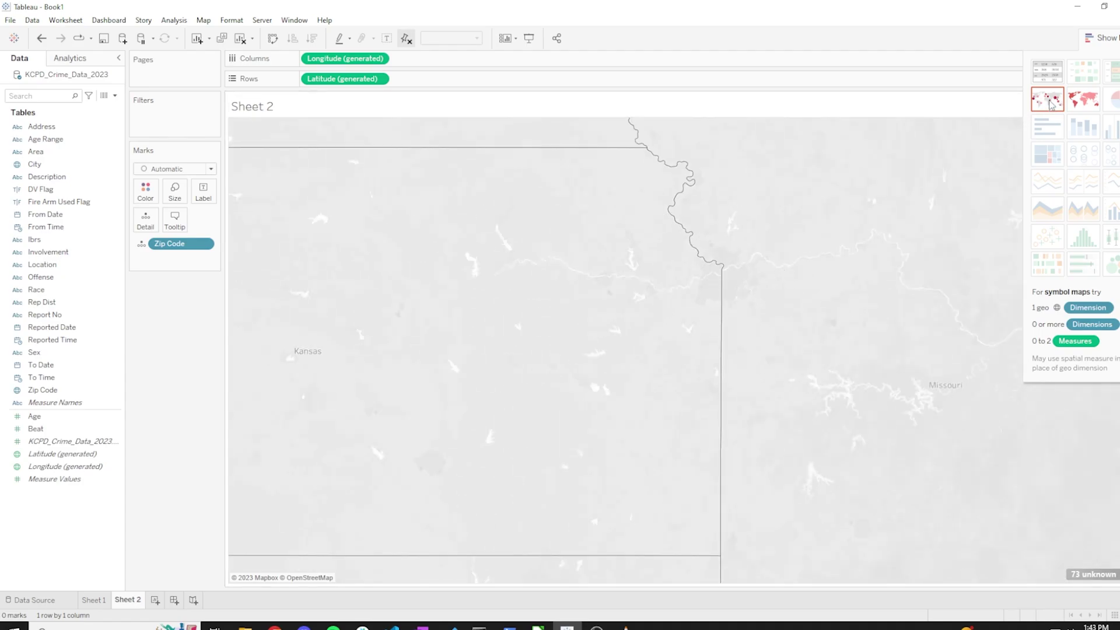
left_click(406, 38)
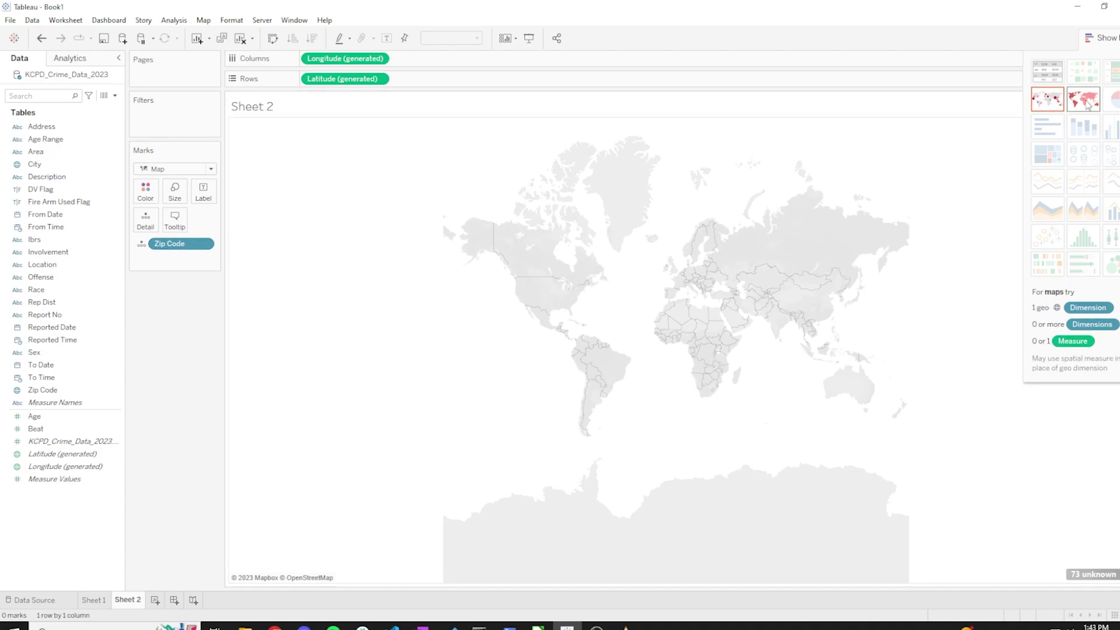
left_click(1058, 77)
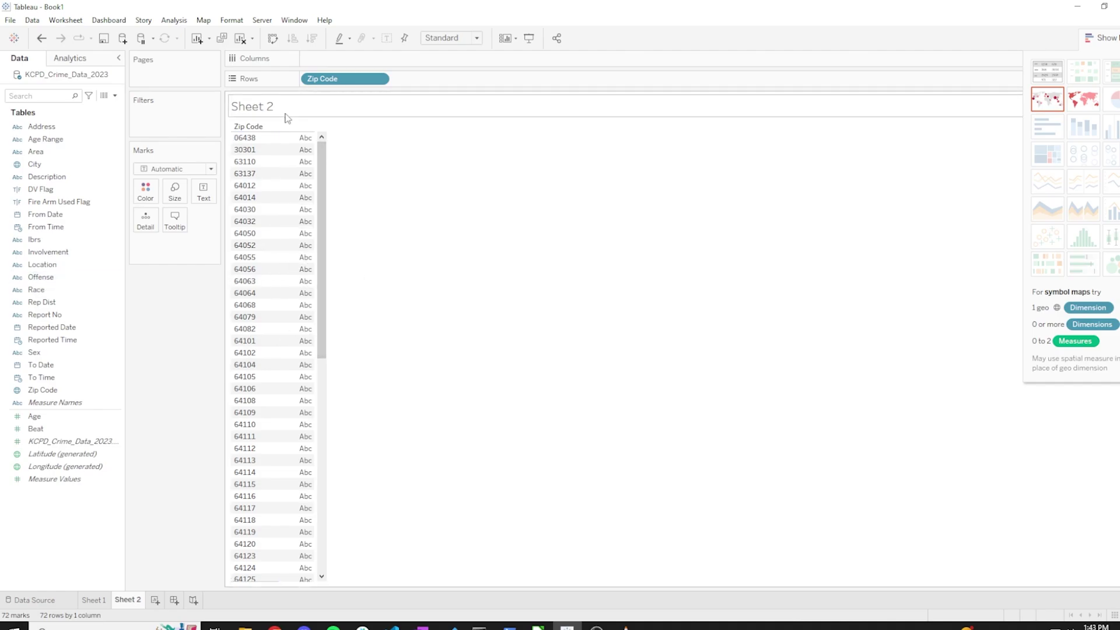
Try adding the count of Offense, CNT(Offense), to Columns, and undo the addition
left_click(38, 277)
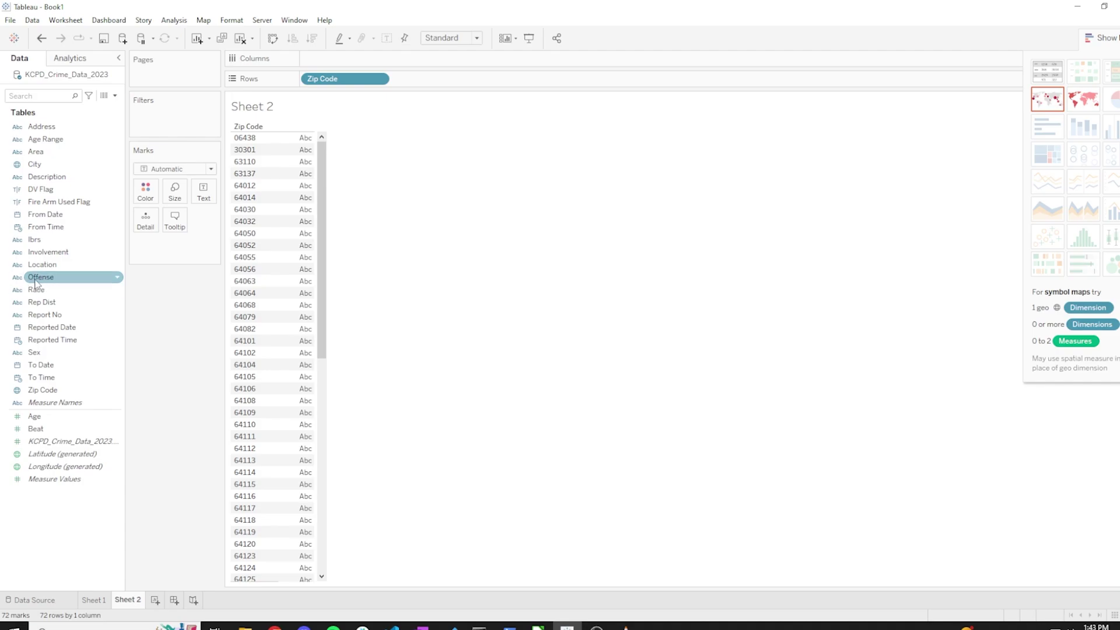
left_click_drag(40, 284, 324, 59)
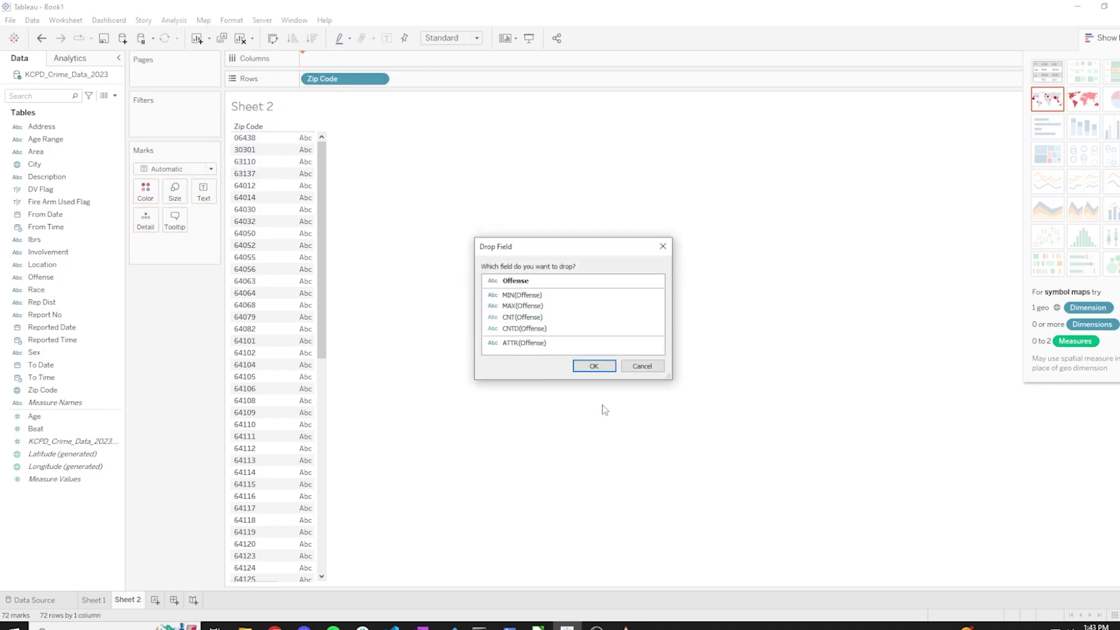
double_click(545, 319)
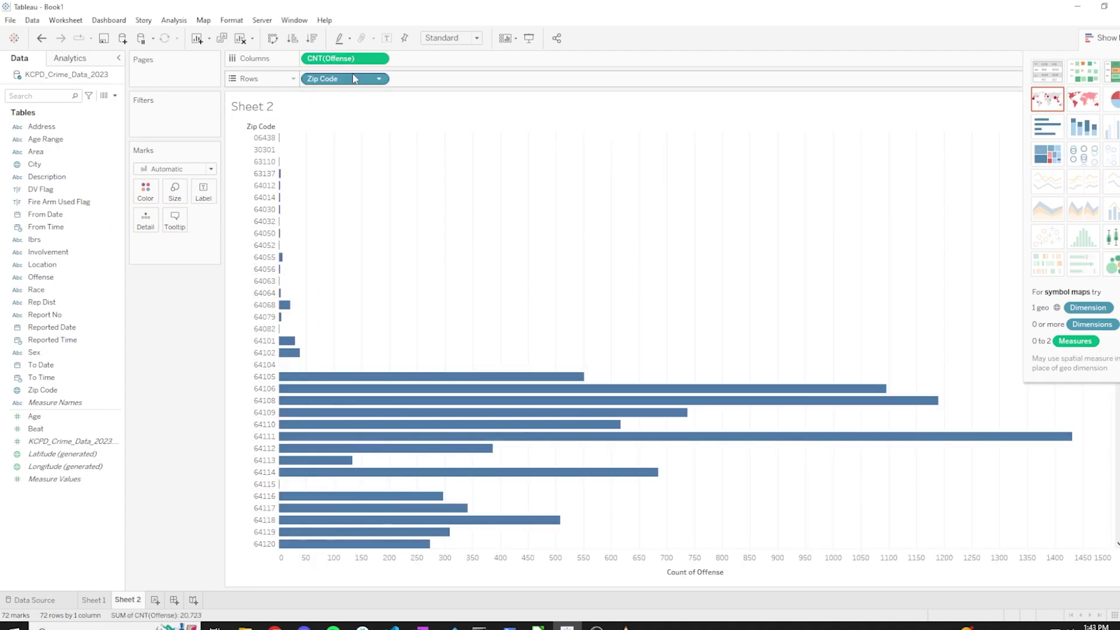
key("ctrl+z")
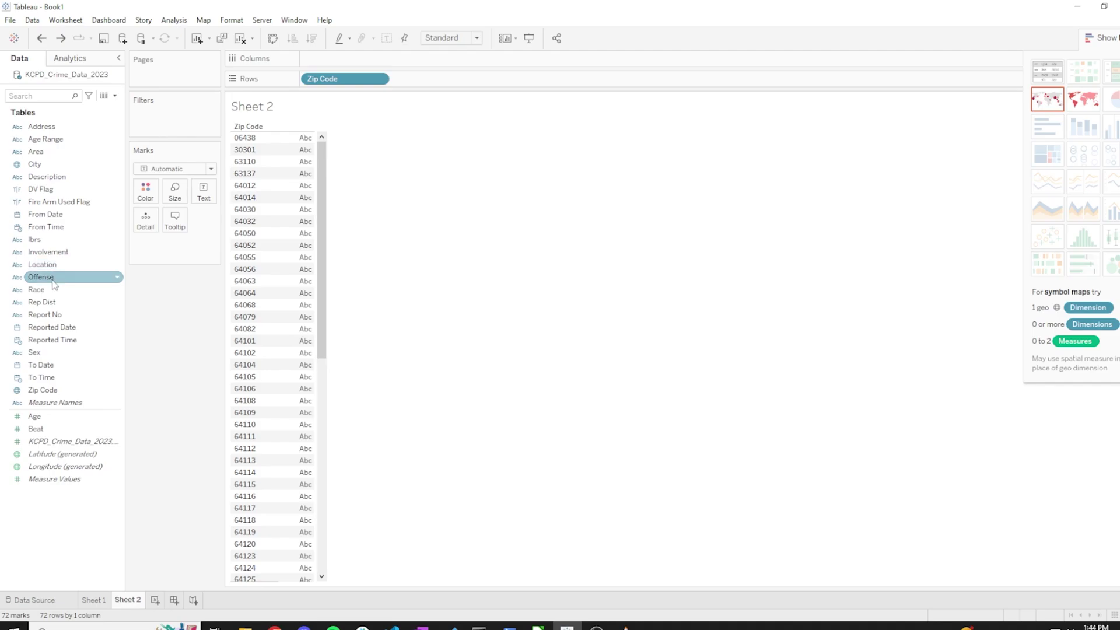
Try placing Offense on Columns as a dimension, and remove it from the shelf
left_click_drag(53, 284, 322, 61)
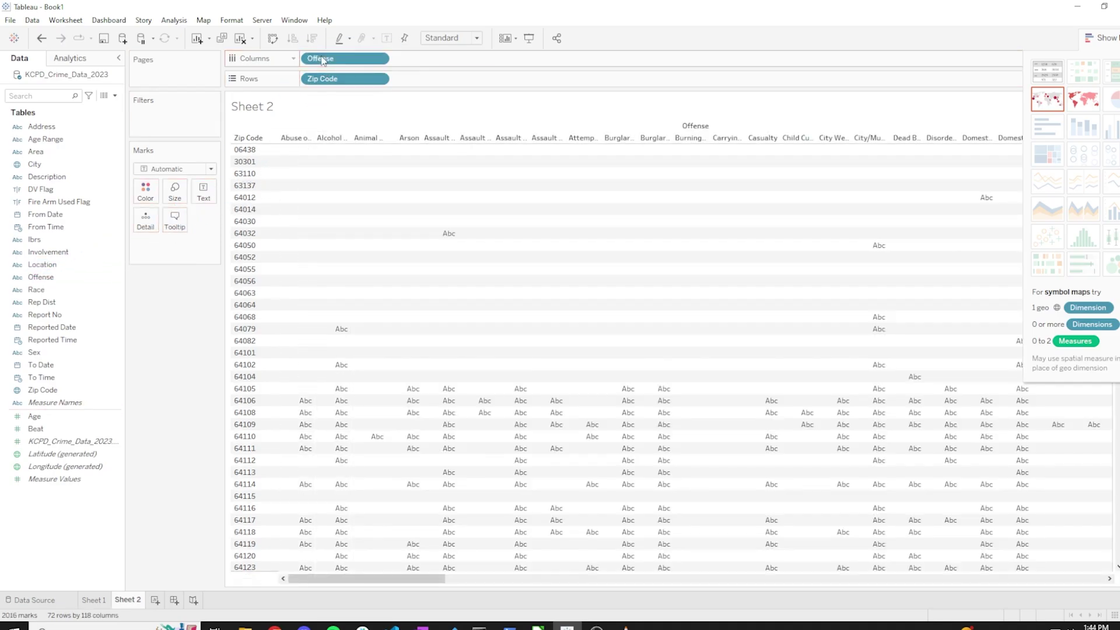
right_click(335, 60)
left_click(362, 271)
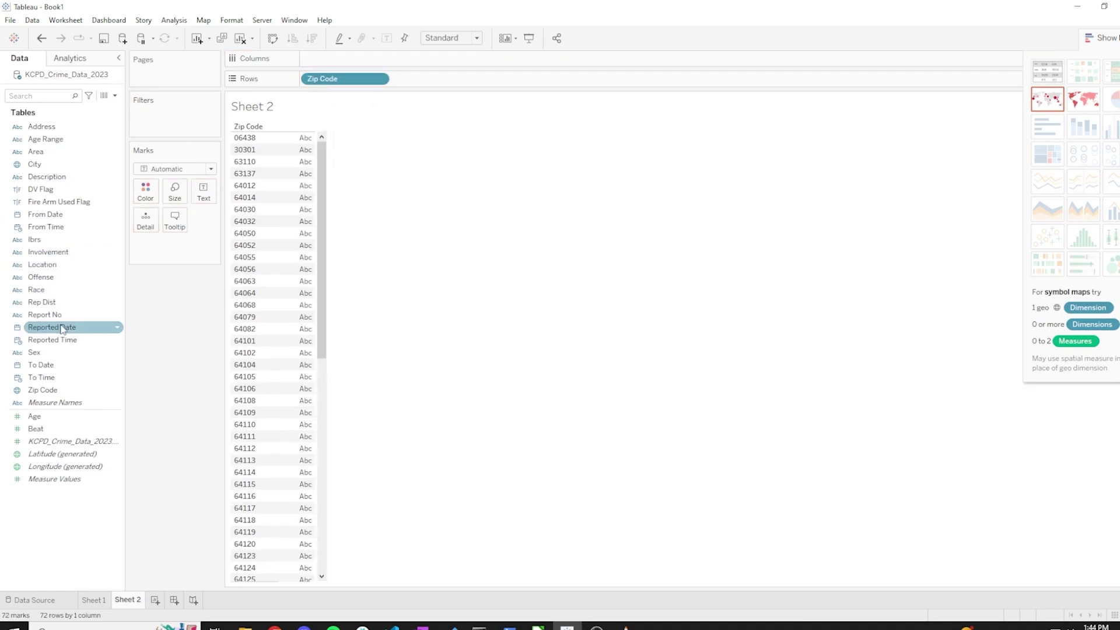
Add CNT(Offense) to Columns and sort the zip codes in descending order by offense count
left_click_drag(41, 277, 325, 62)
double_click(541, 318)
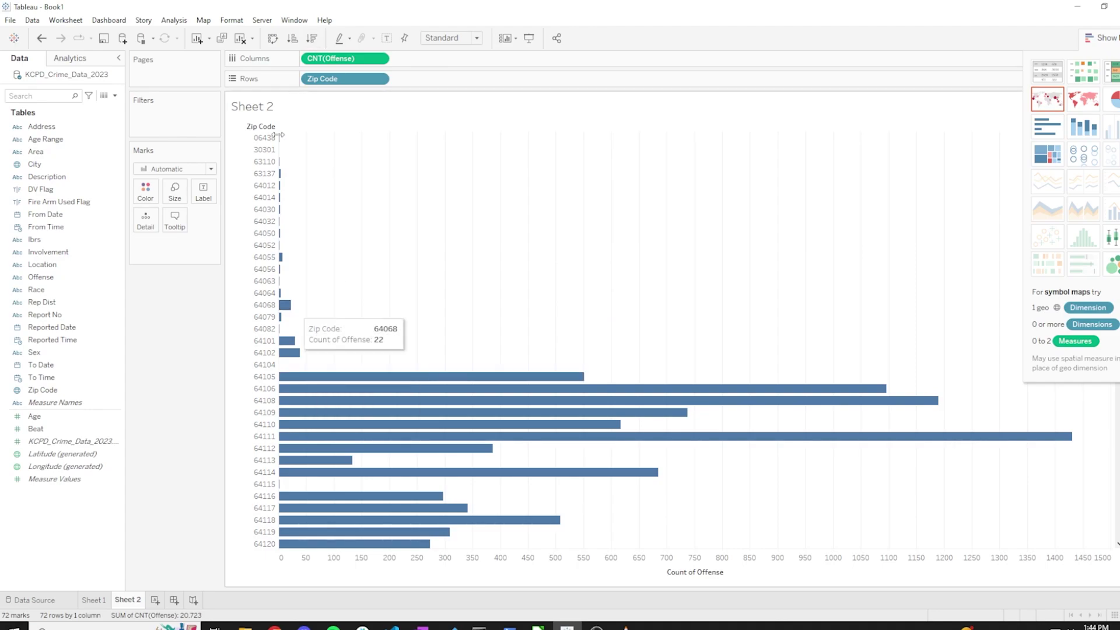
left_click(314, 38)
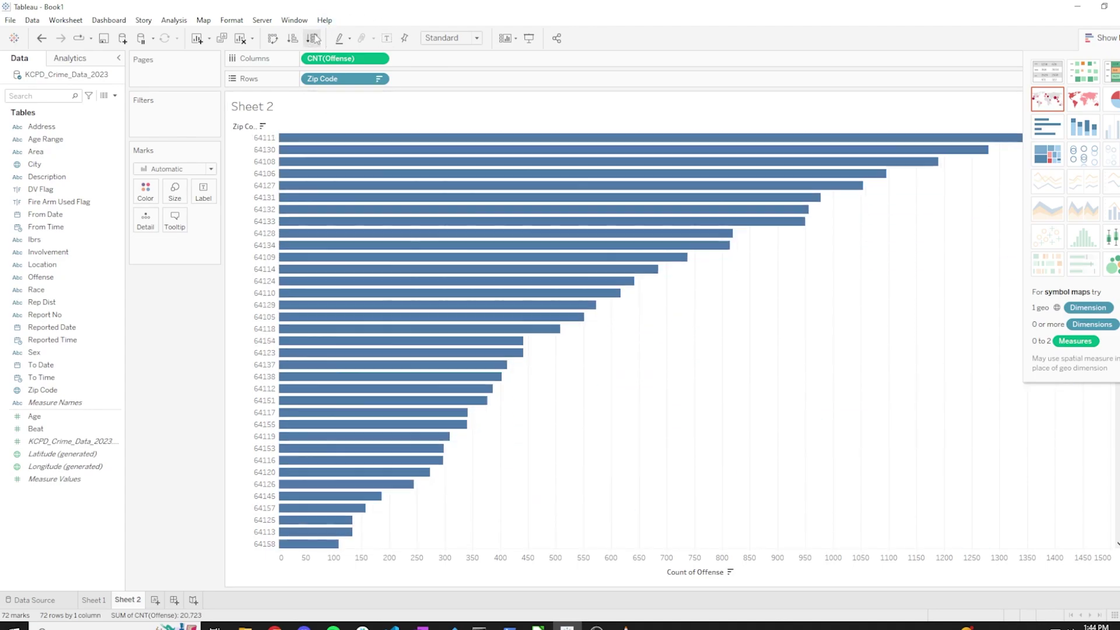
Examine the offense counts per zip code, from the highest bars down to the end of the ranking
mouse_move(325, 141)
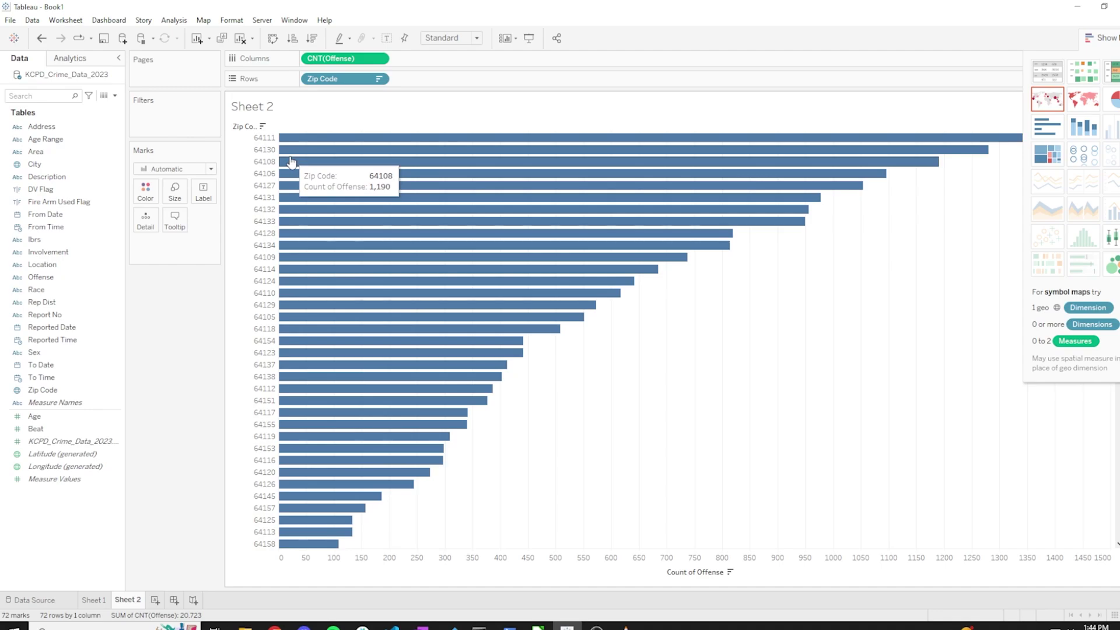
mouse_move(282, 201)
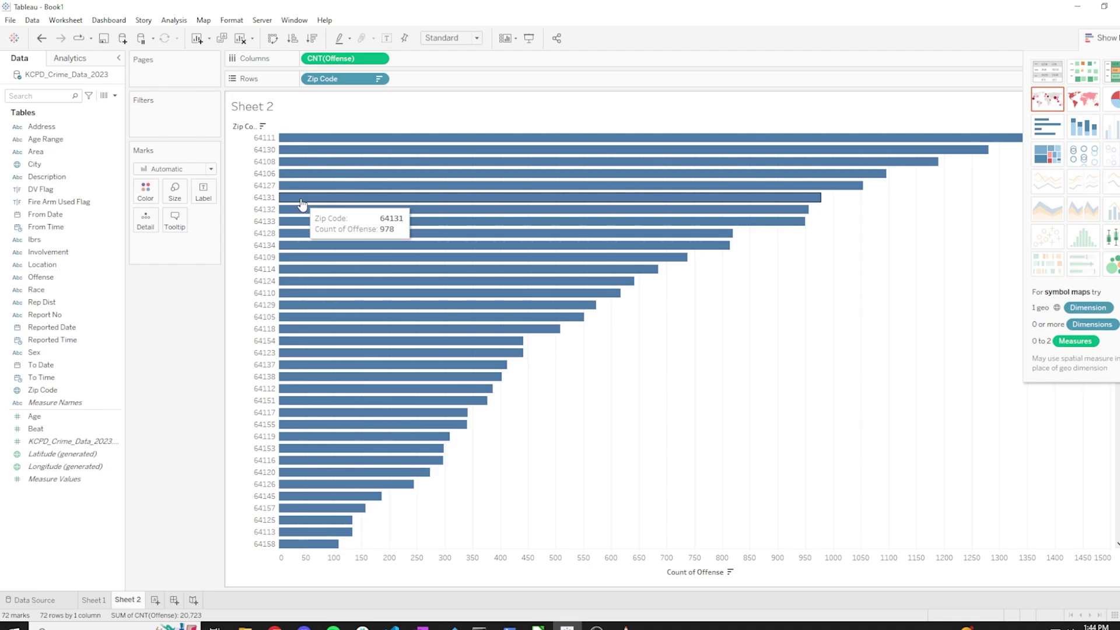
scroll(302, 203, "down", 10)
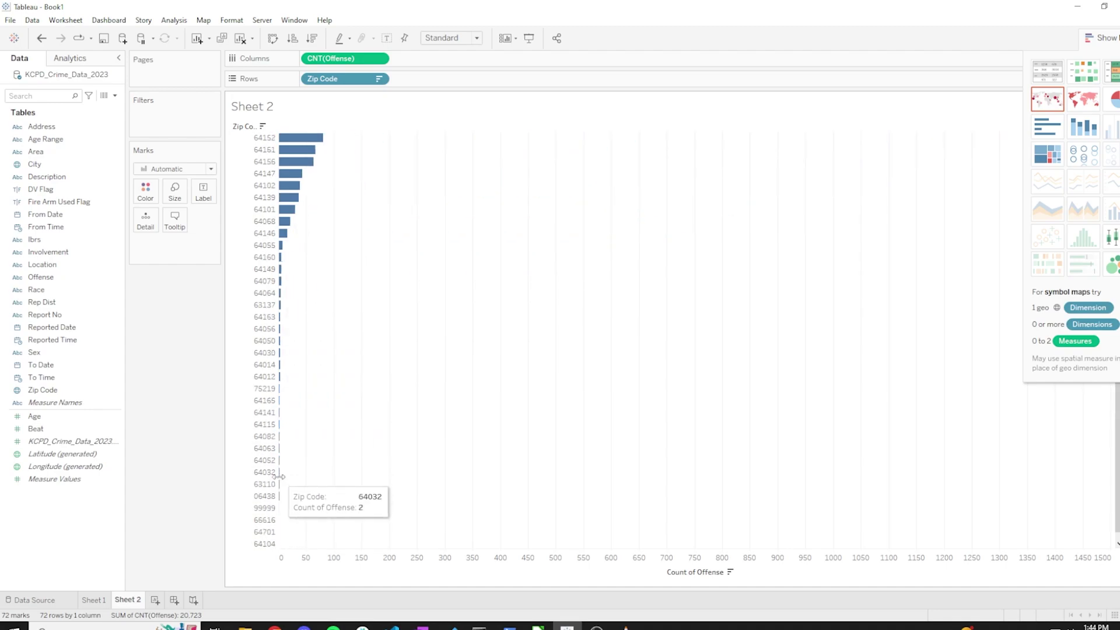
scroll(282, 472, "up", 2)
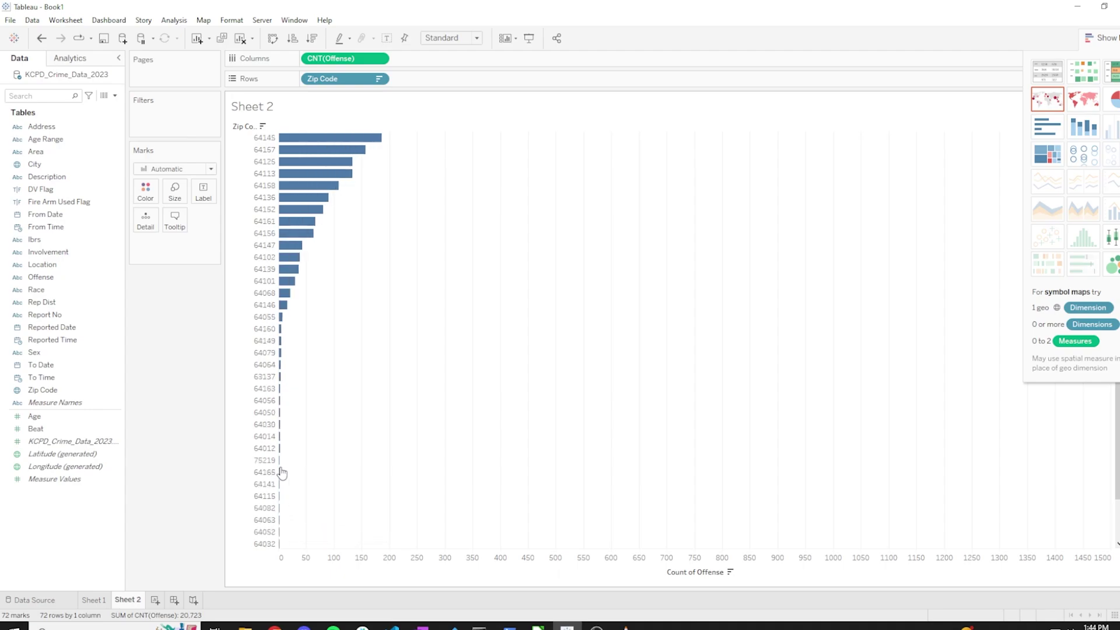
scroll(265, 327, "down", 2)
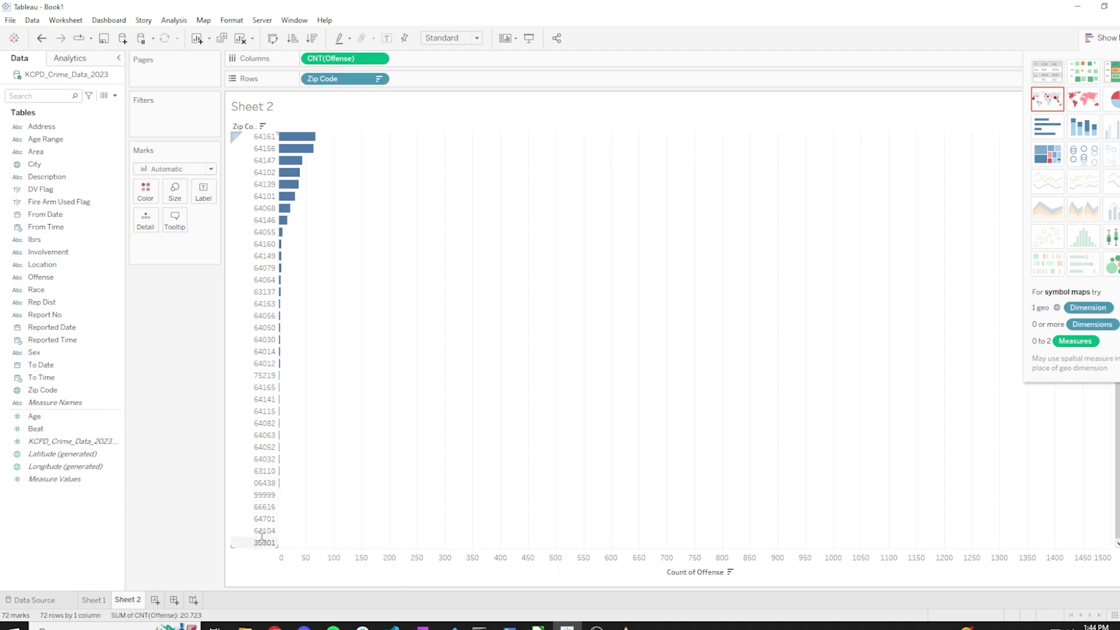
scroll(260, 493, "up", 2)
scroll(258, 475, "down", 2)
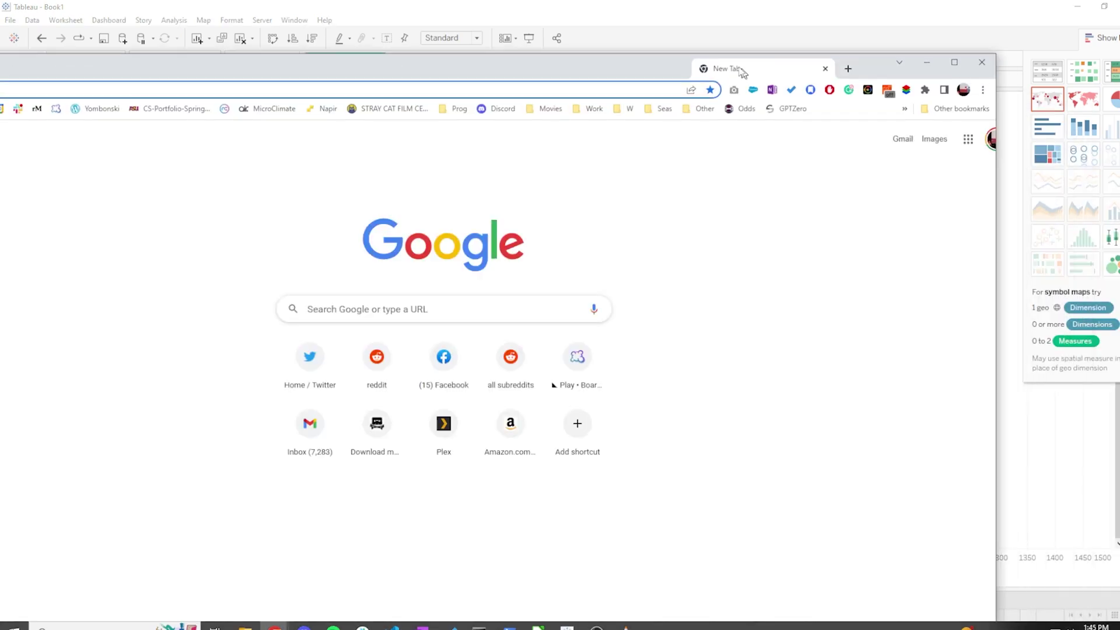
Switch to Google Chrome, look up the boundary of zip code 64145 in Google Maps, and return to Tableau
type("303")
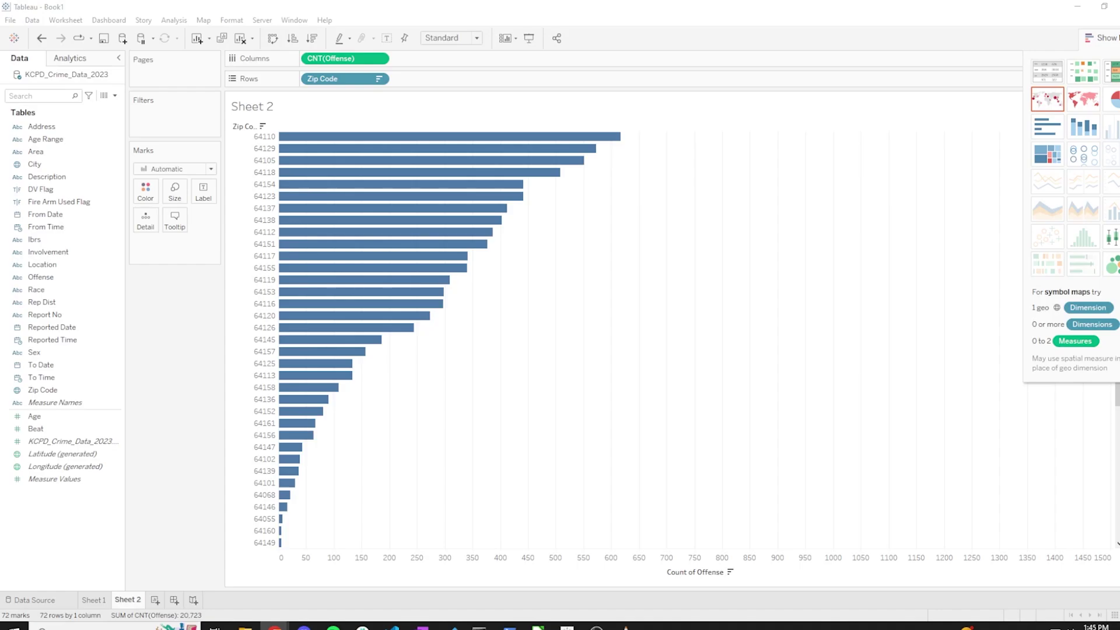
key("alt+Tab")
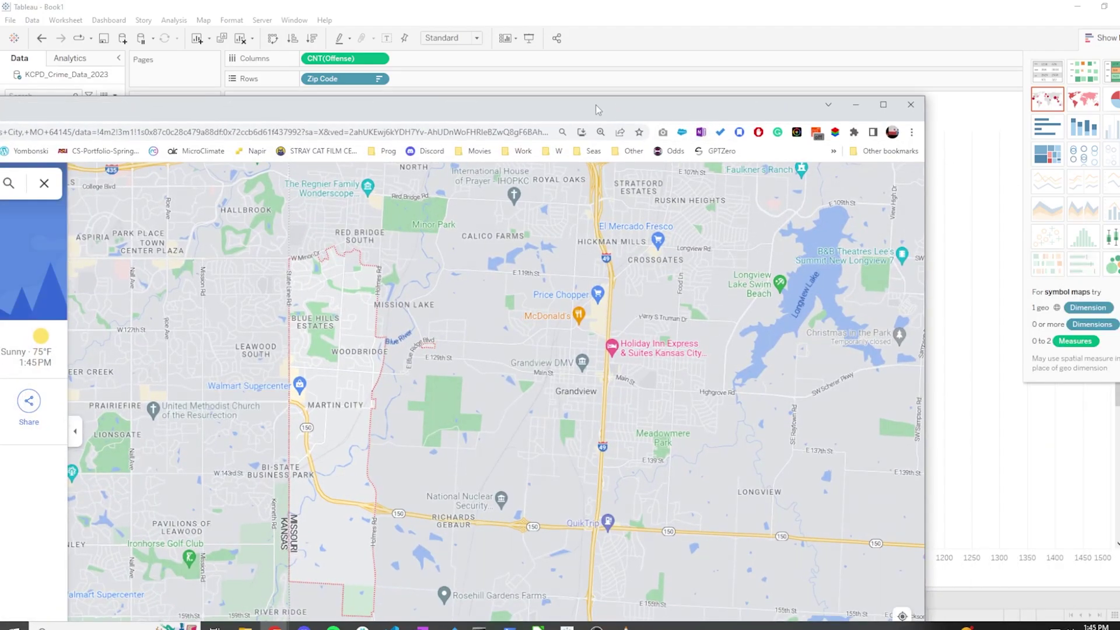
double_click(596, 105)
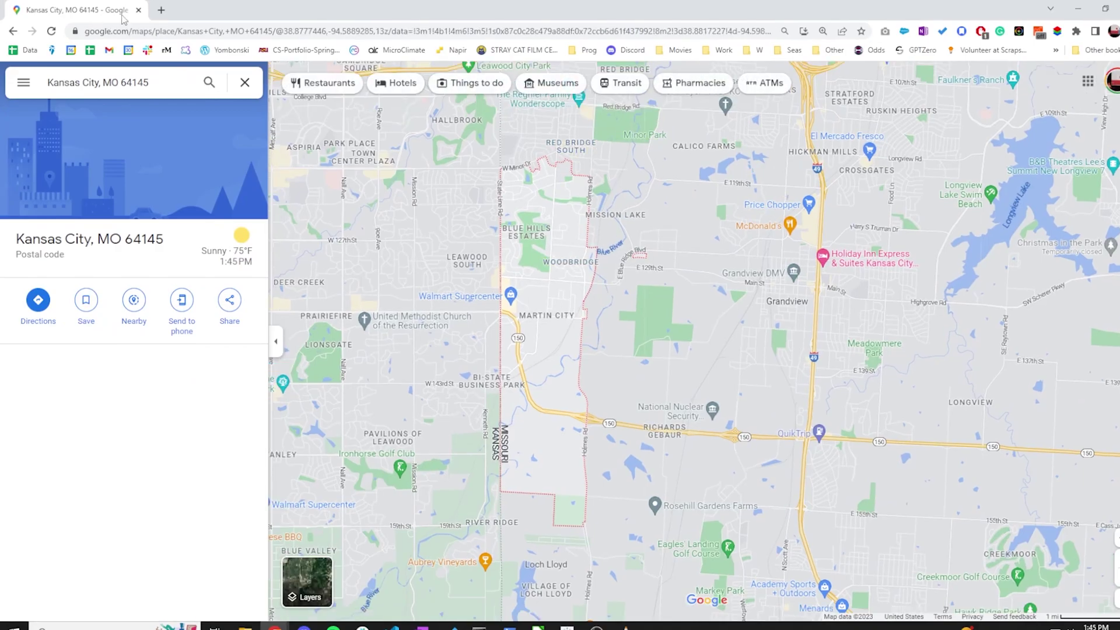
key("alt+Tab")
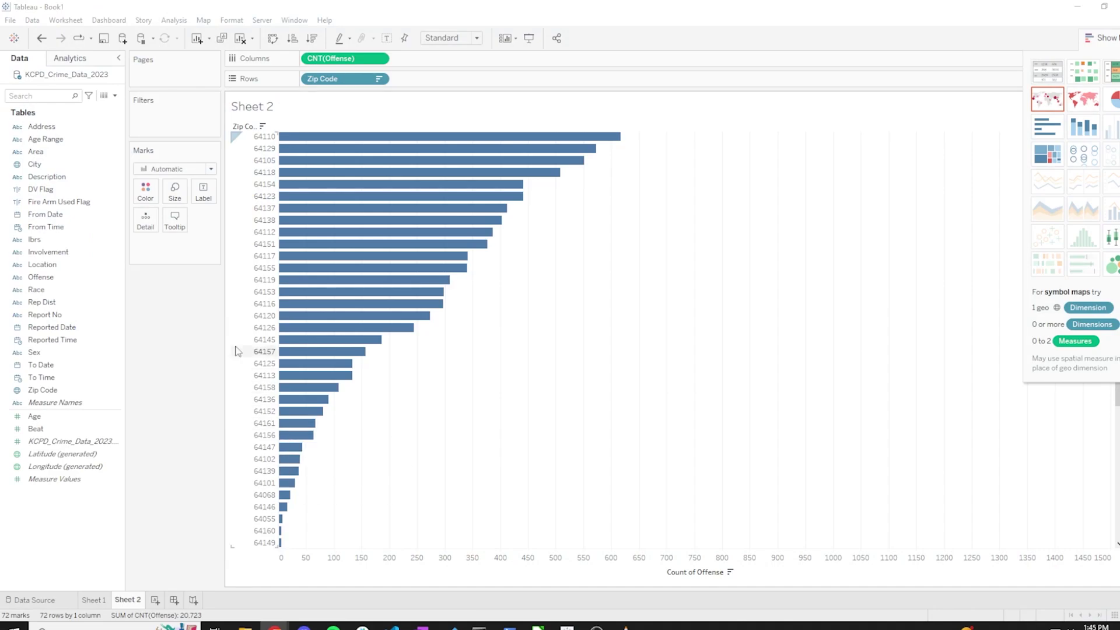
Try to display the offense counts by zip code as a filled map, and undo the change
scroll(251, 350, "up", 5)
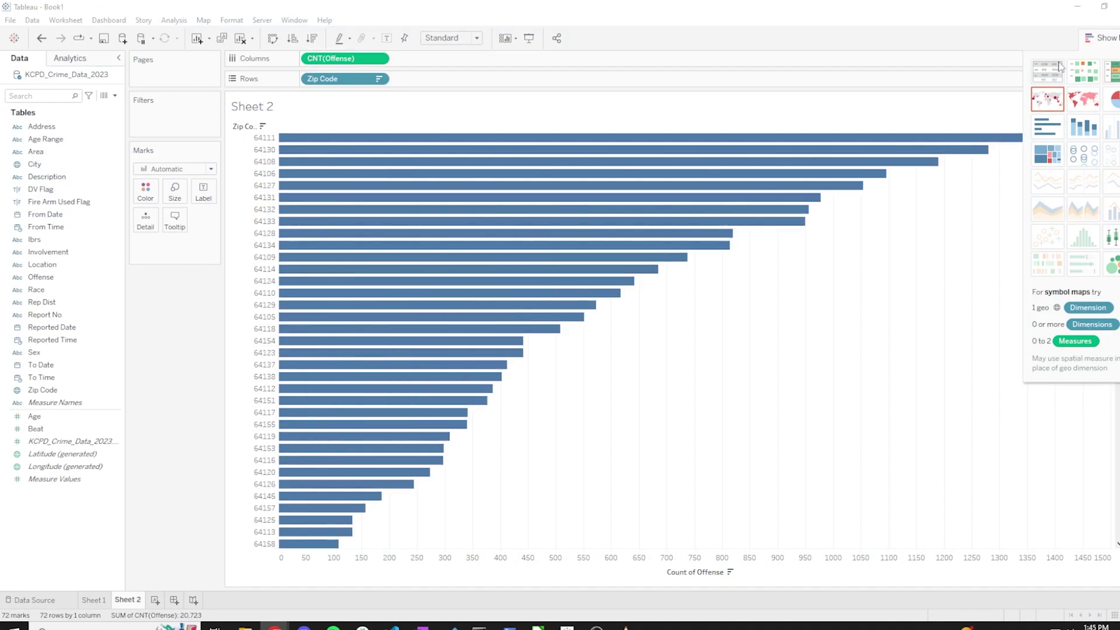
left_click(1088, 100)
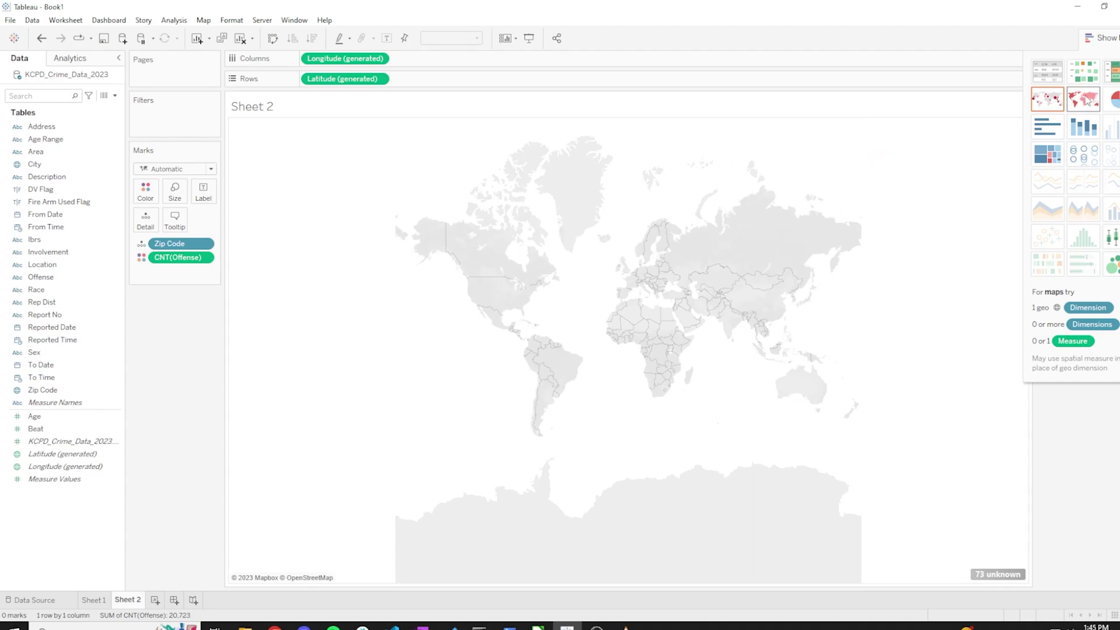
key("ctrl+z")
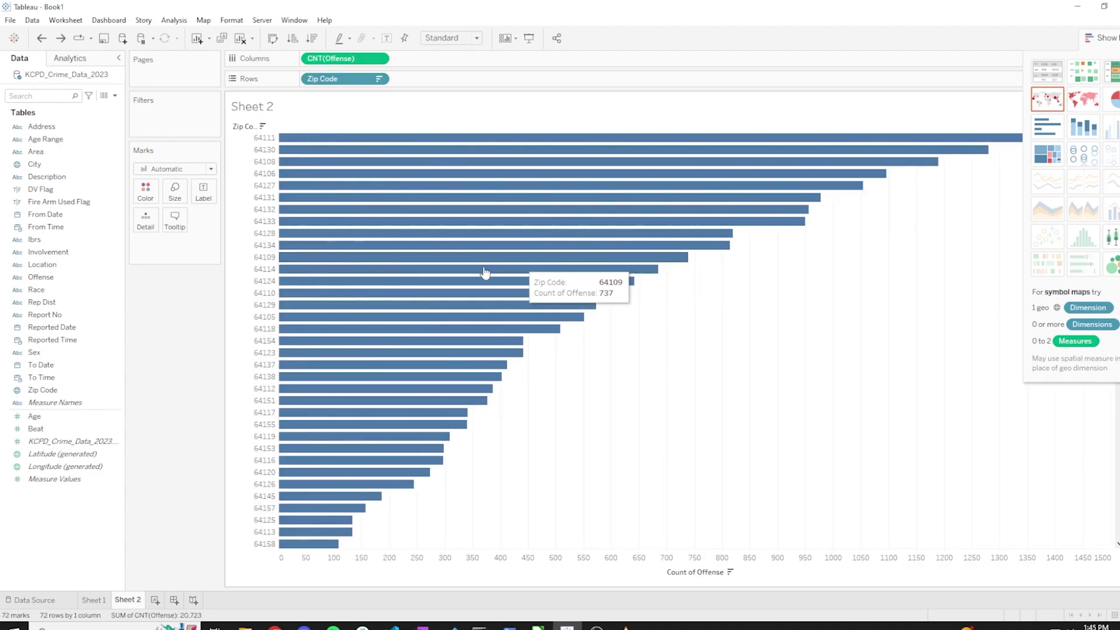
scroll(325, 263, "down", 2)
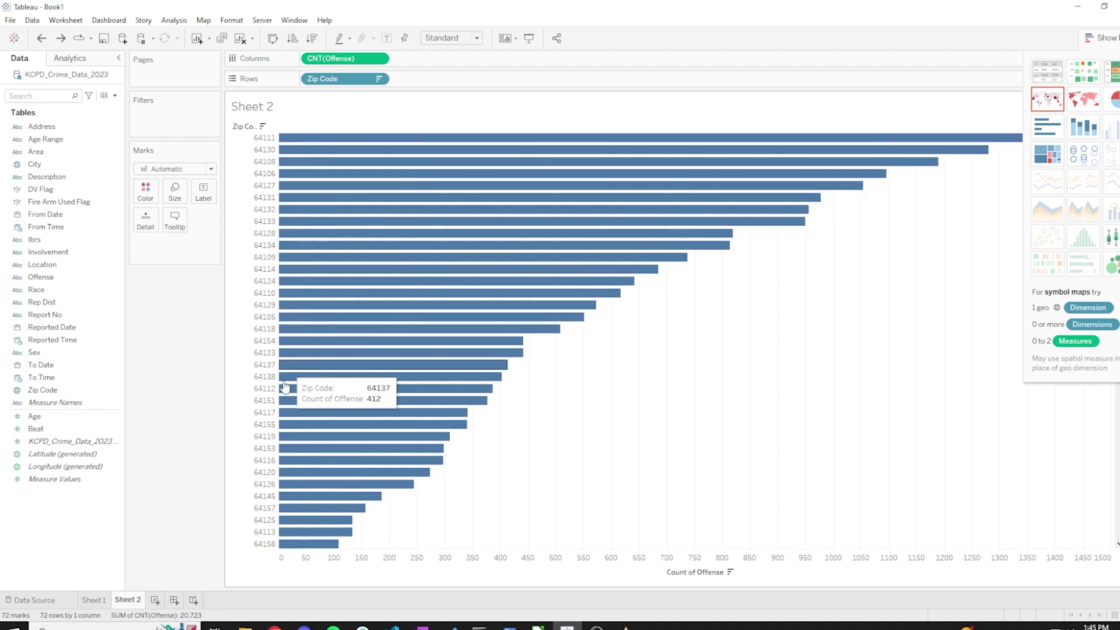
scroll(302, 474, "up", 2)
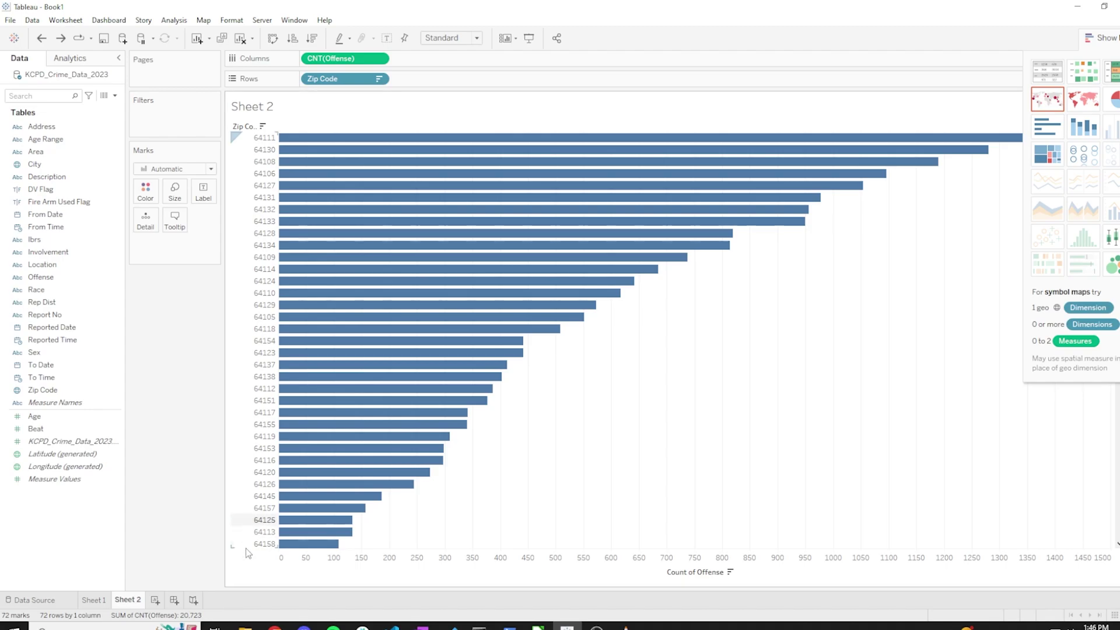
Create a new worksheet and place the Offense field on Columns
left_click(155, 600)
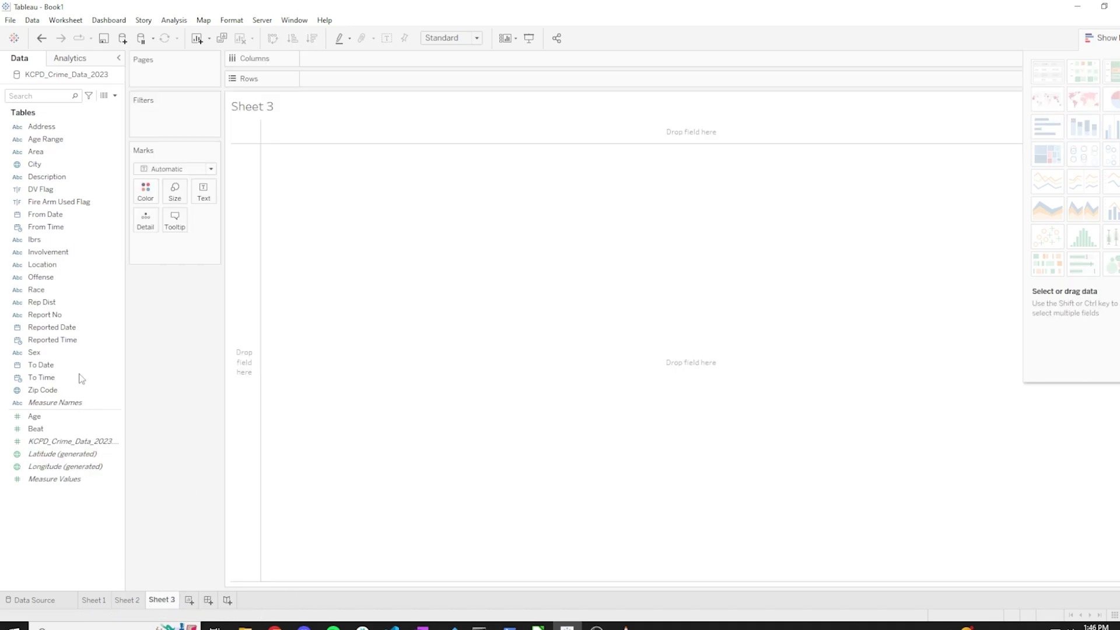
left_click(51, 292)
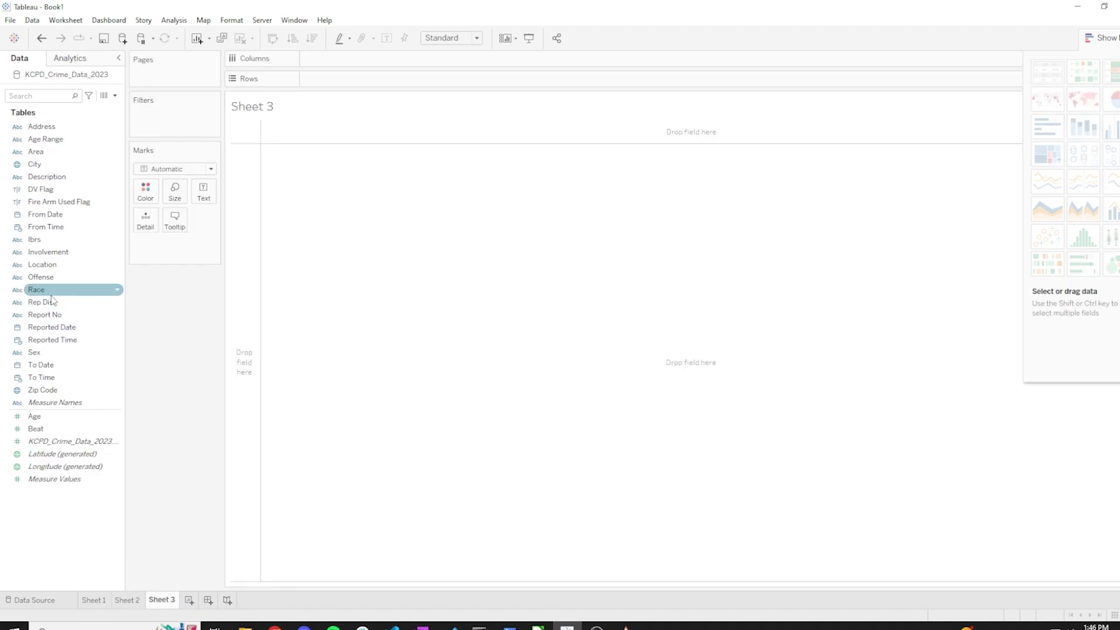
left_click(59, 302)
left_click(53, 266)
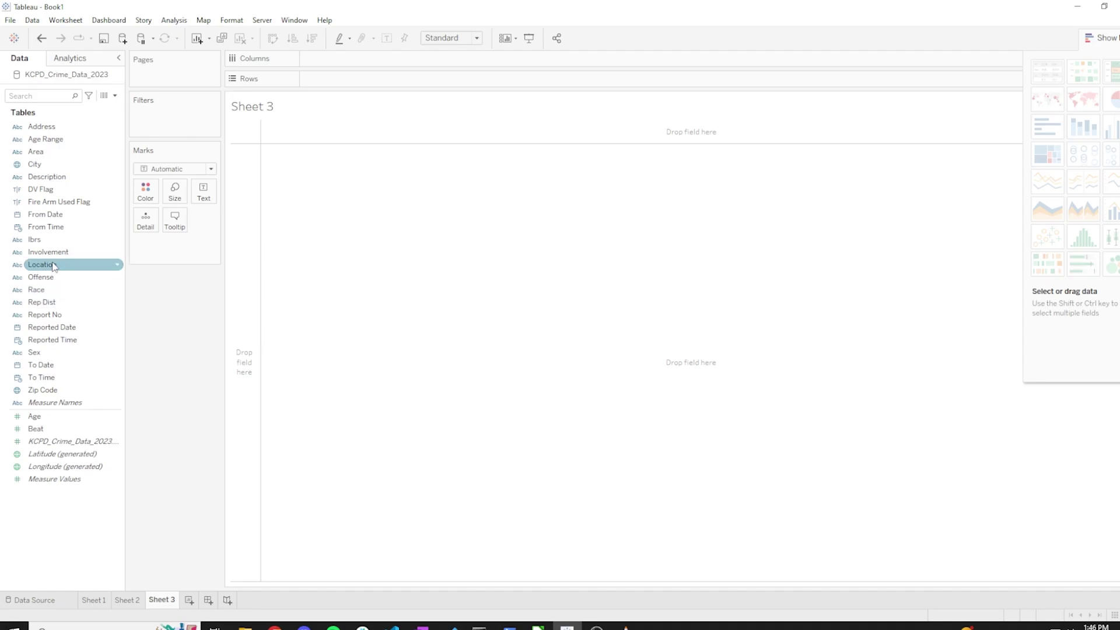
left_click_drag(51, 276, 317, 66)
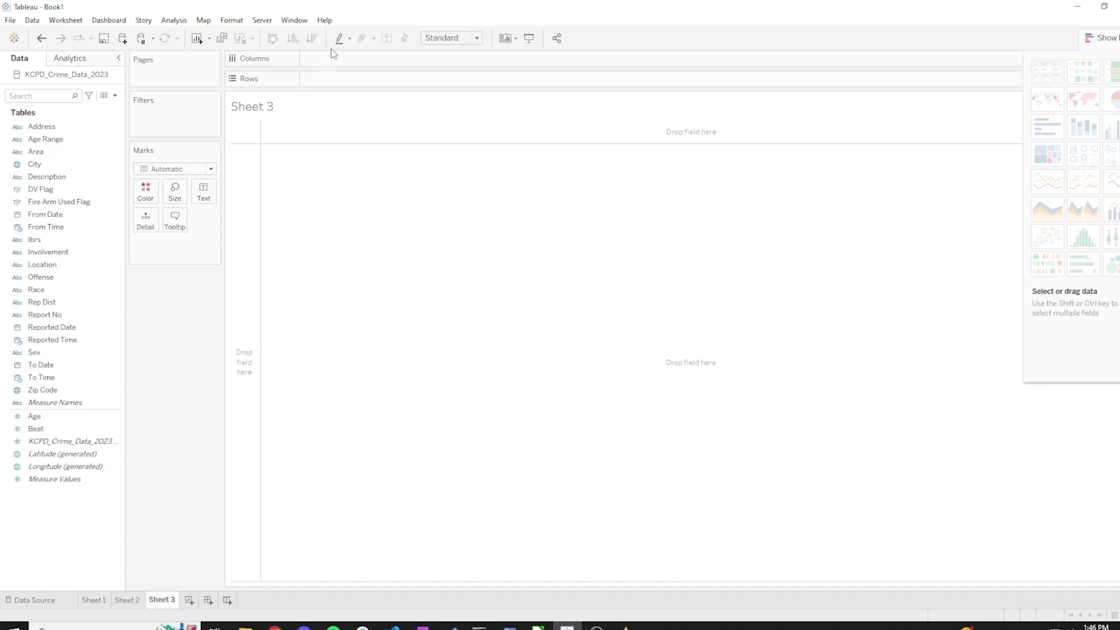
left_click_drag(41, 277, 328, 66)
left_click(47, 290)
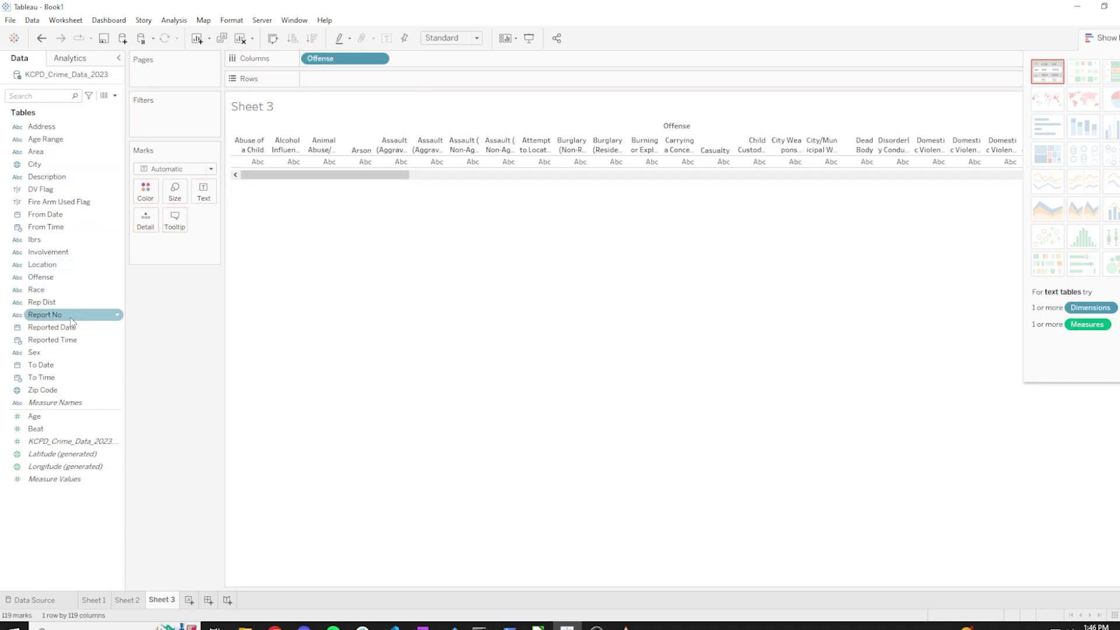
Add the Fire Arm Used Flag field to the view and place it after Offense on Columns
left_click_drag(75, 300, 351, 53)
left_click(93, 177)
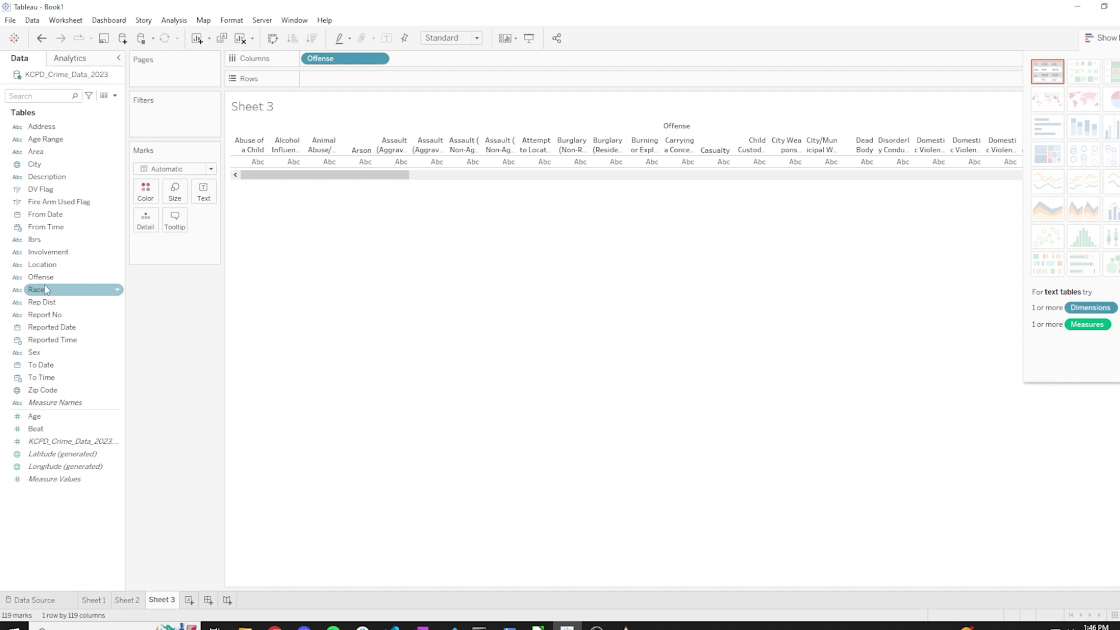
left_click(46, 201)
mouse_move(57, 204)
left_mouse_down()
mouse_move(439, 63)
mouse_move(402, 80)
left_mouse_up()
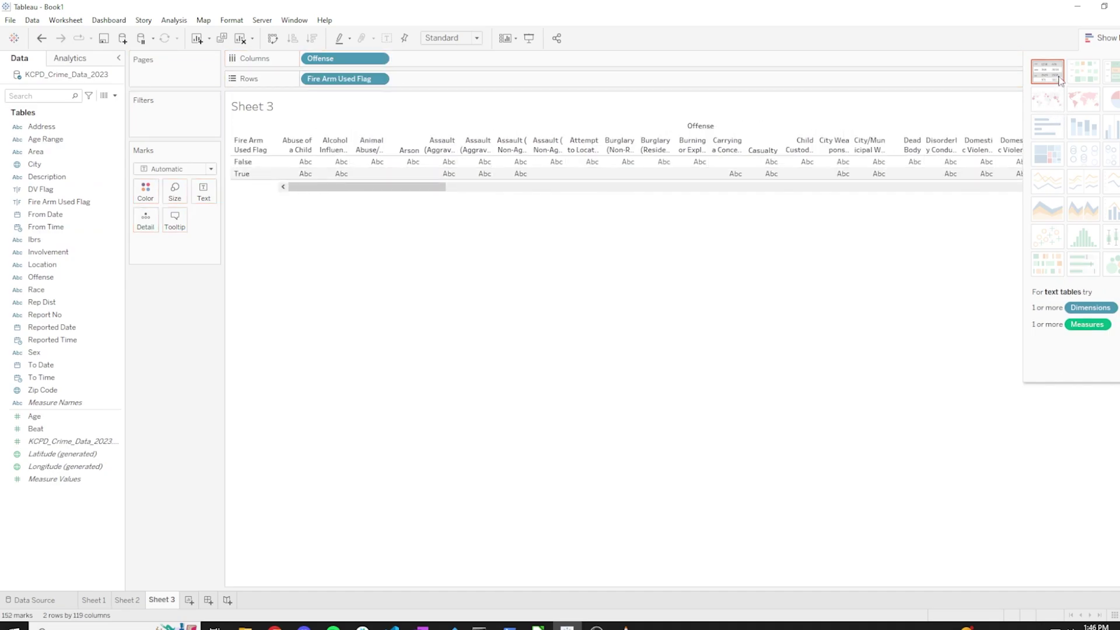
left_click_drag(337, 78, 427, 64)
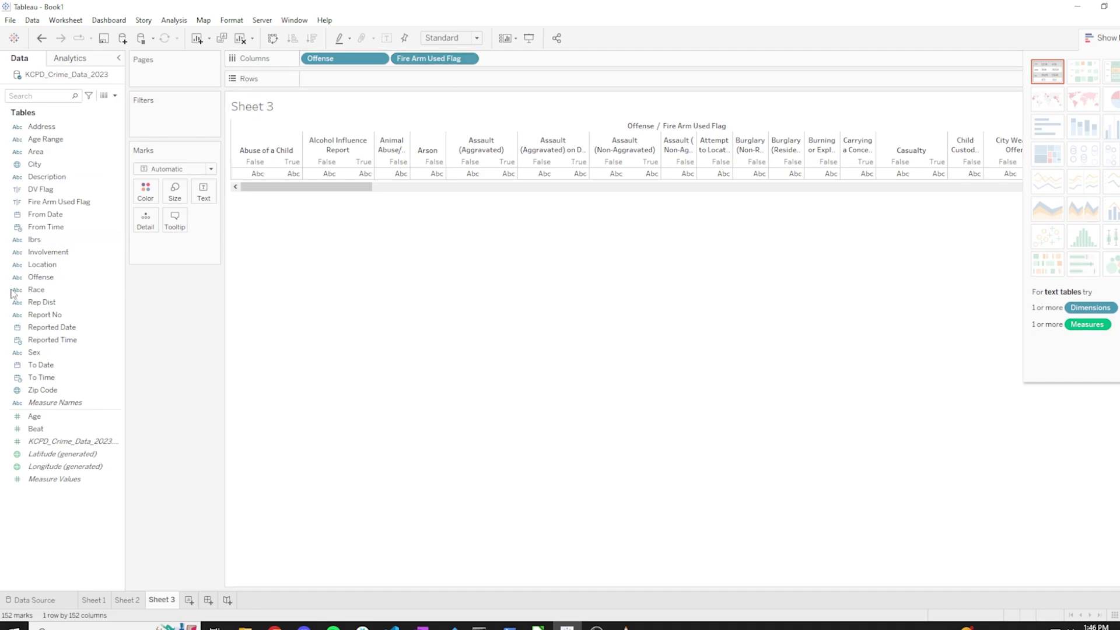
Plot CNT(Offense) by offense and Fire Arm Used Flag as horizontal bars, sorted in ascending order by count
left_click_drag(42, 280, 338, 80)
double_click(527, 317)
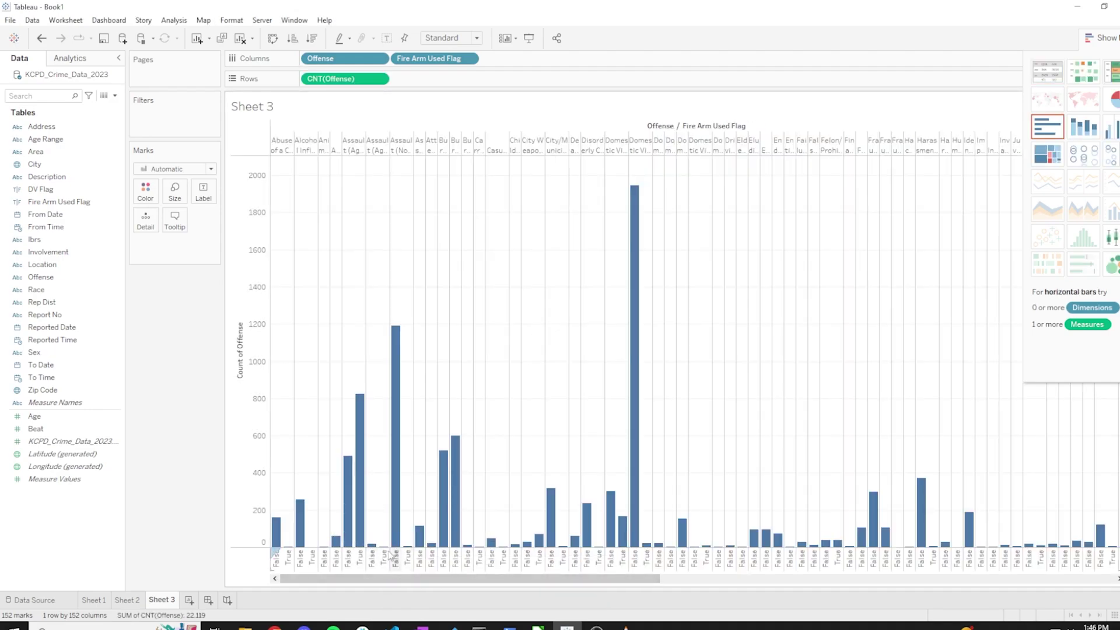
left_click(293, 39)
left_click(272, 40)
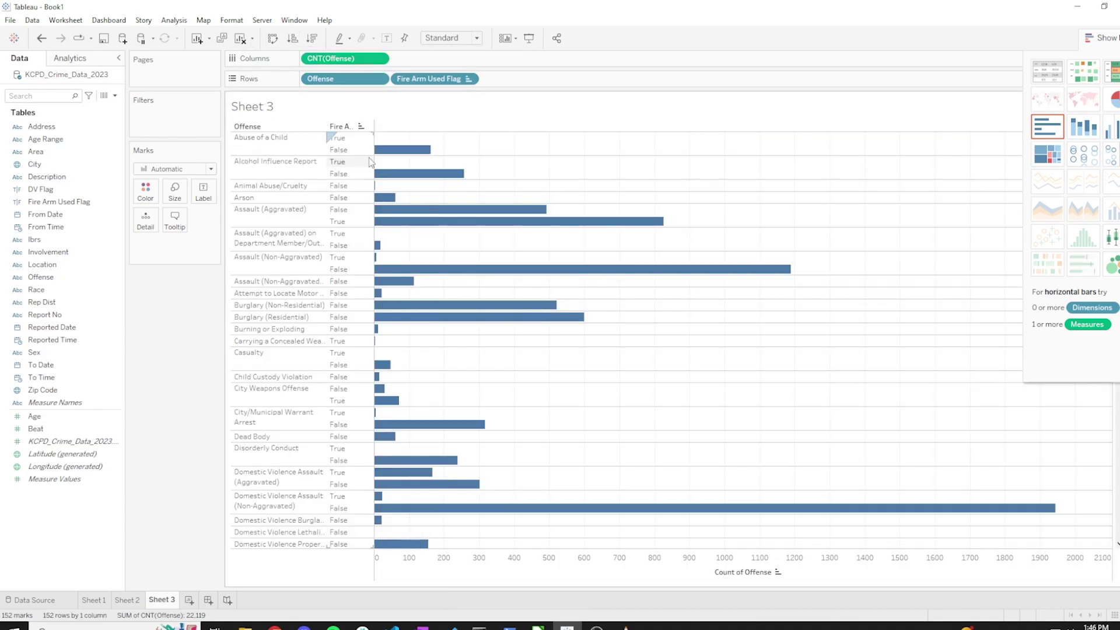
scroll(348, 333, "down", 6)
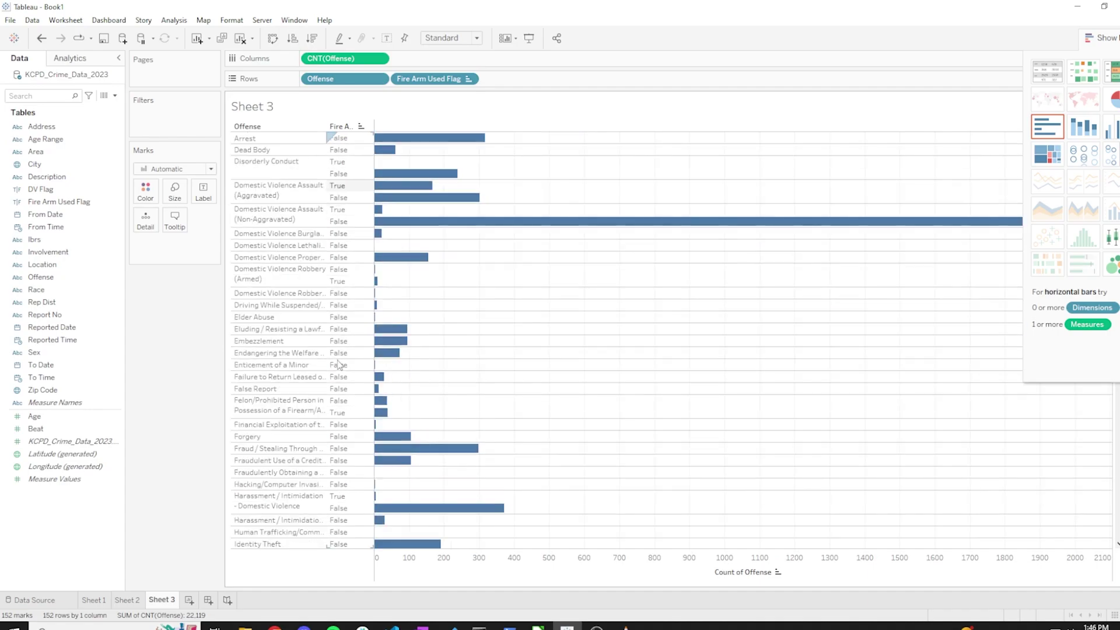
scroll(339, 365, "up", 6)
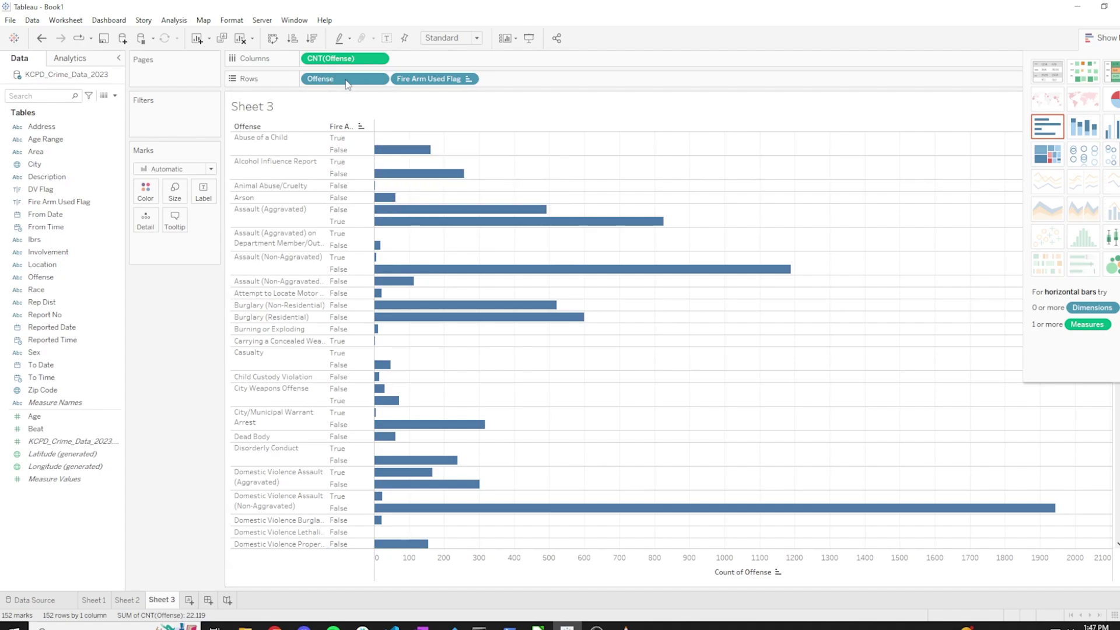
Show a filter for Fire Arm Used Flag and keep only the True records
right_click(448, 81)
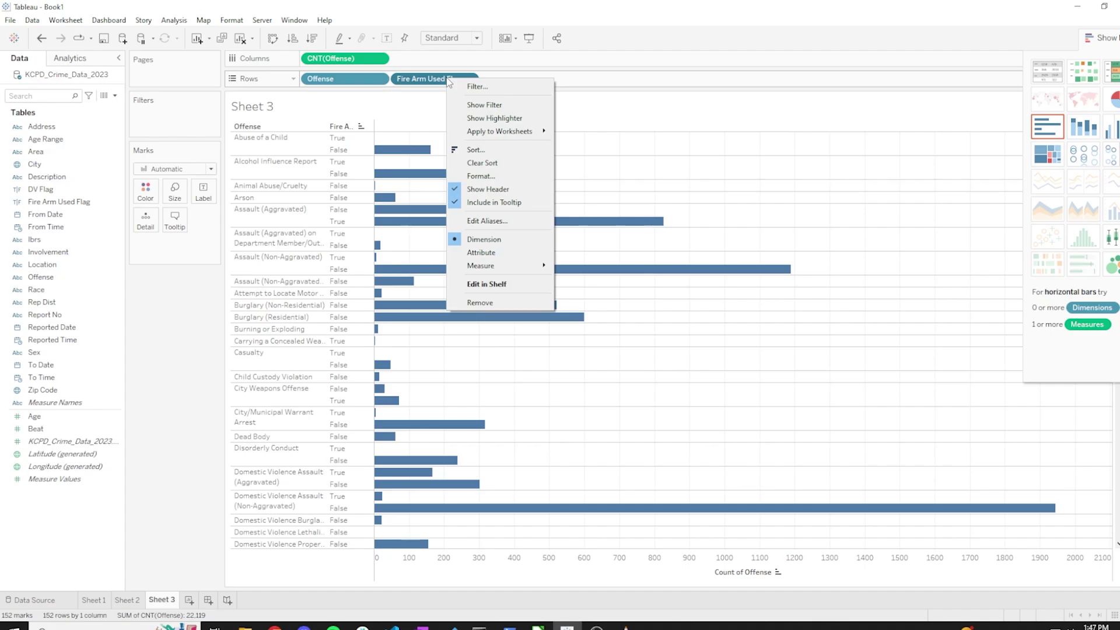
left_click(518, 105)
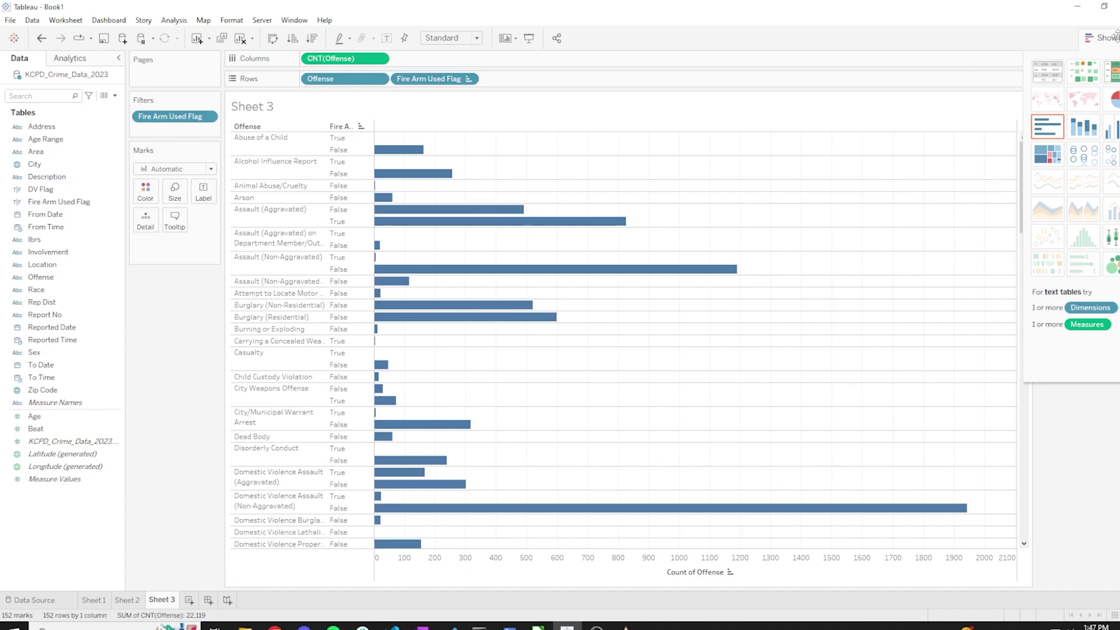
left_click(1116, 35)
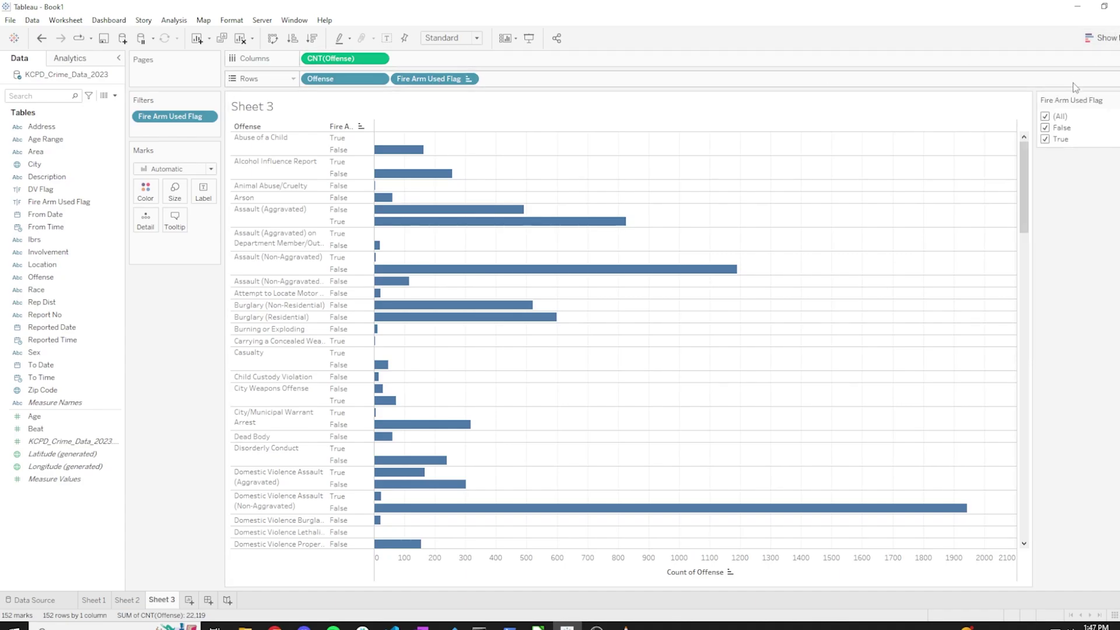
left_click(1099, 38)
left_click(1096, 40)
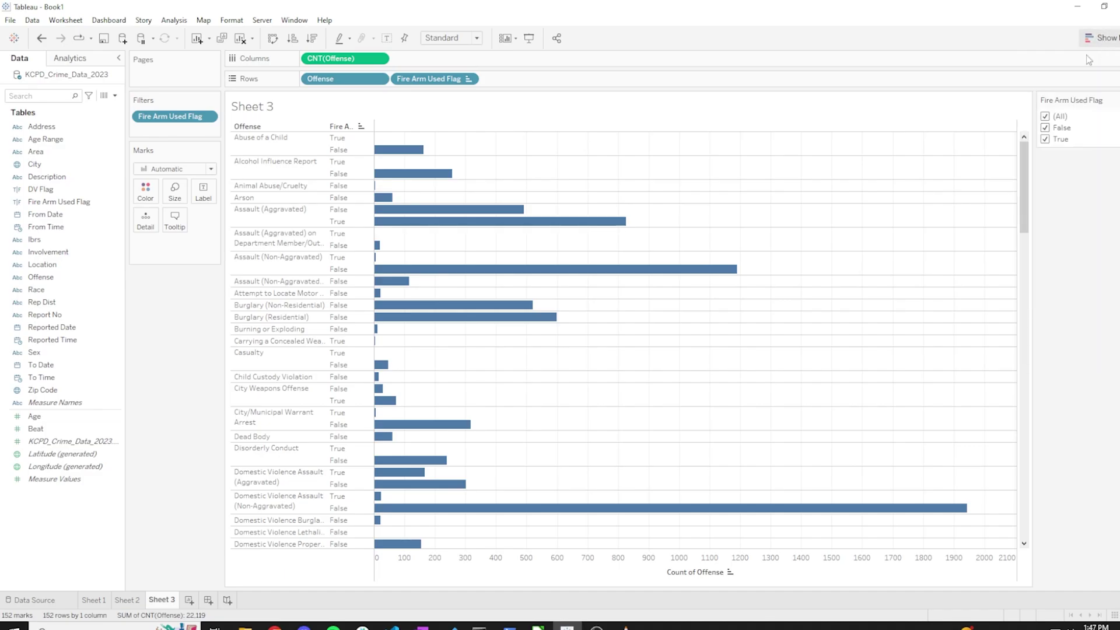
left_click(1045, 127)
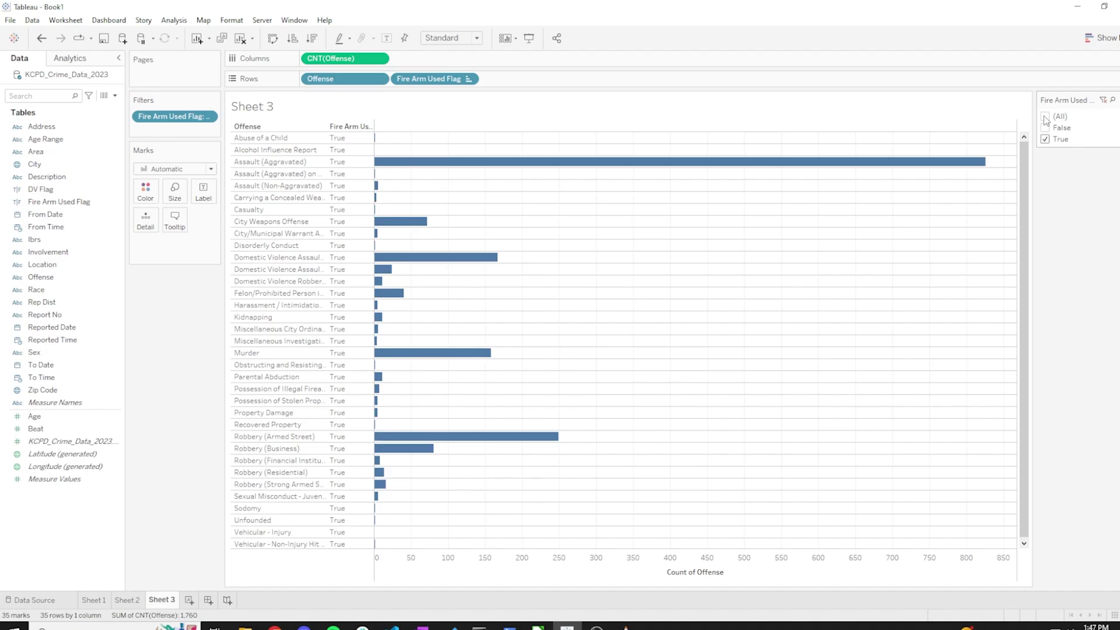
Remove the Fire Arm Used Flag field from Rows so the bars are broken down by offense only
mouse_move(376, 162)
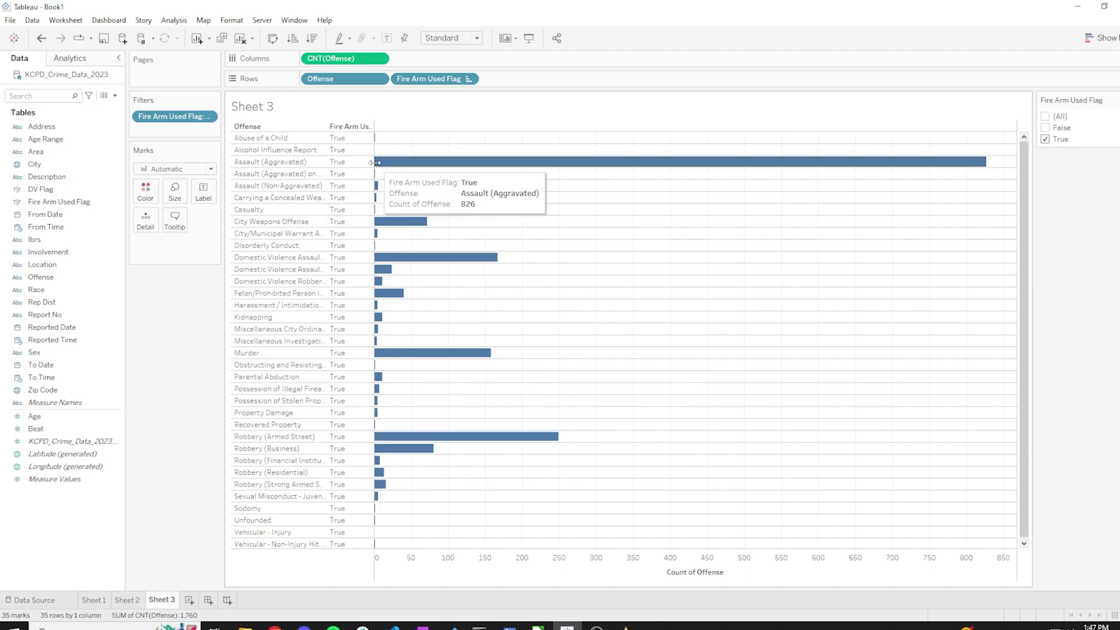
right_click(346, 124)
key("Escape")
right_click(347, 124)
key("Escape")
right_click(351, 136)
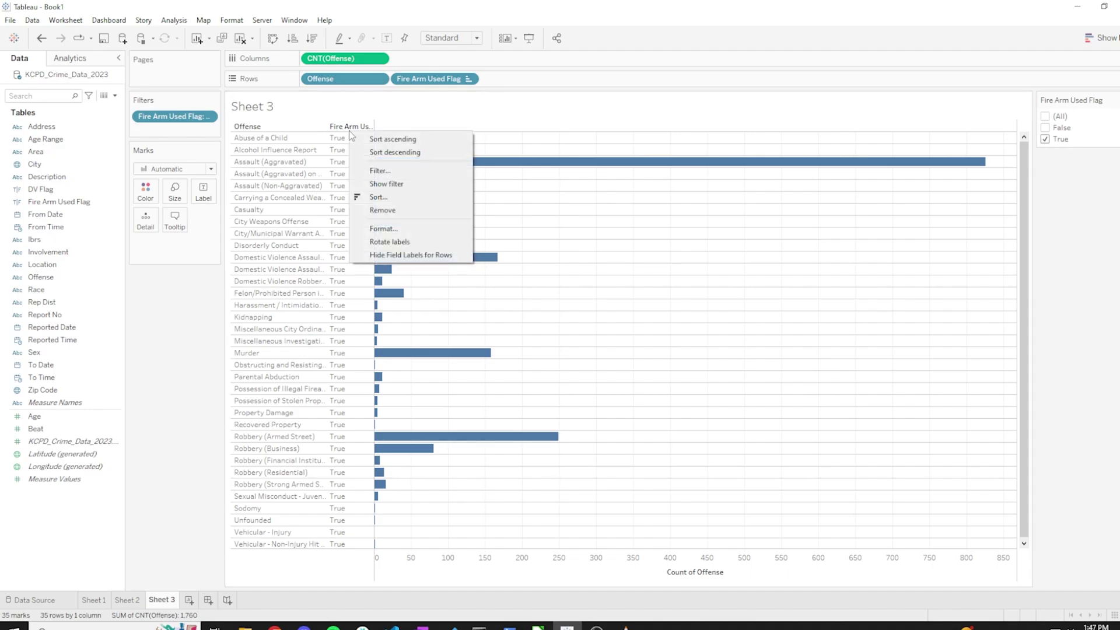
left_click_drag(468, 81, 113, 273)
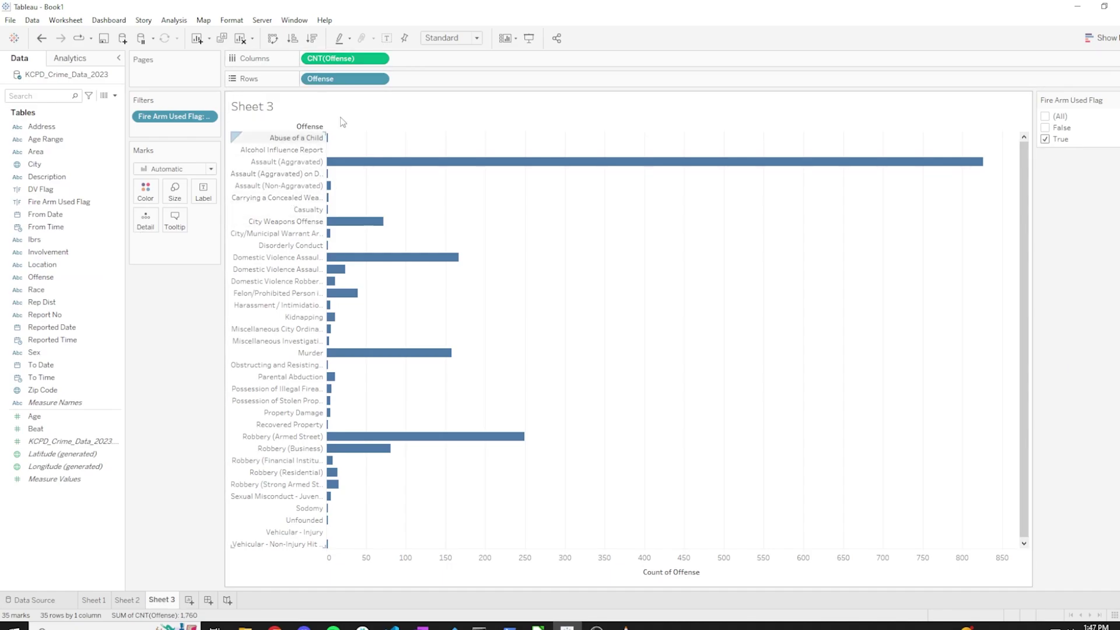
Sort the firearm-related offenses in descending order by count and inspect the counts of the top bars
left_click(1045, 127)
left_click(1045, 128)
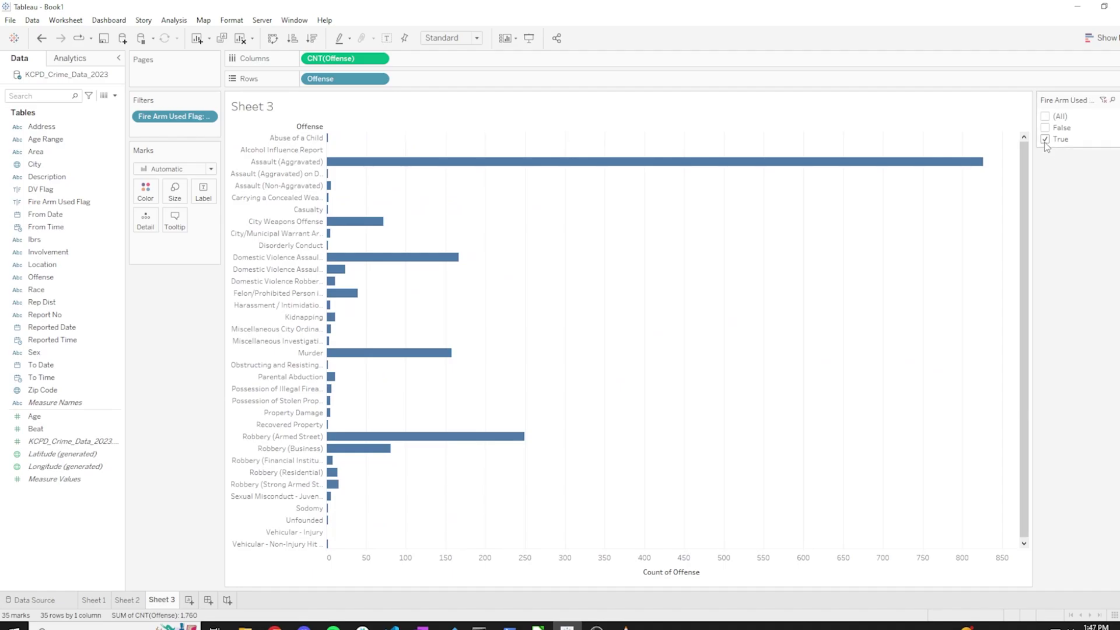
left_click(295, 37)
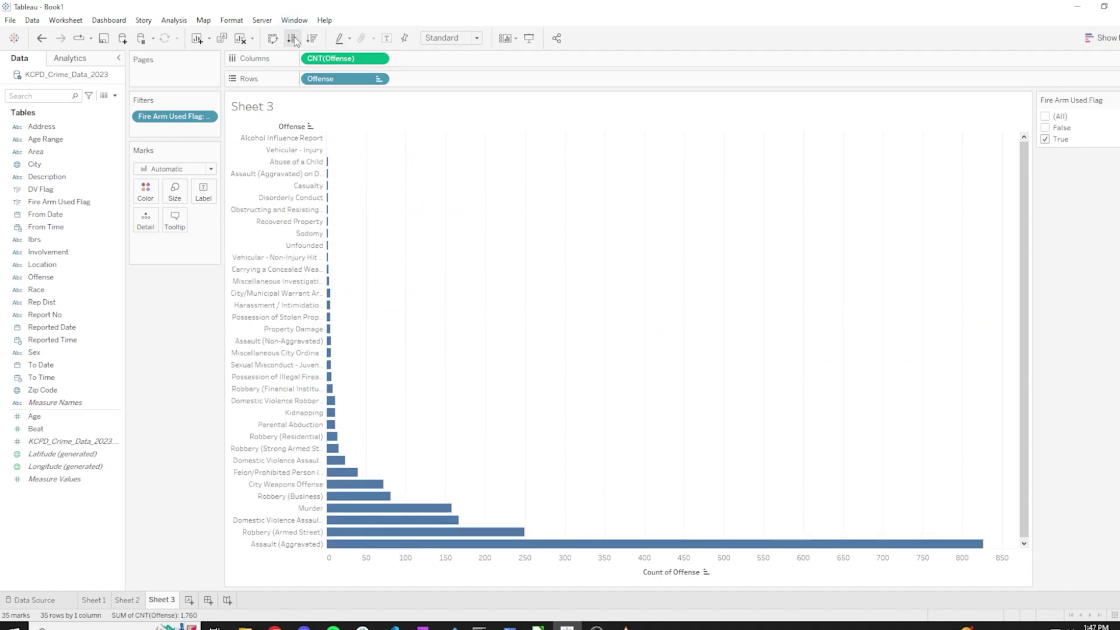
left_click(314, 36)
mouse_move(370, 146)
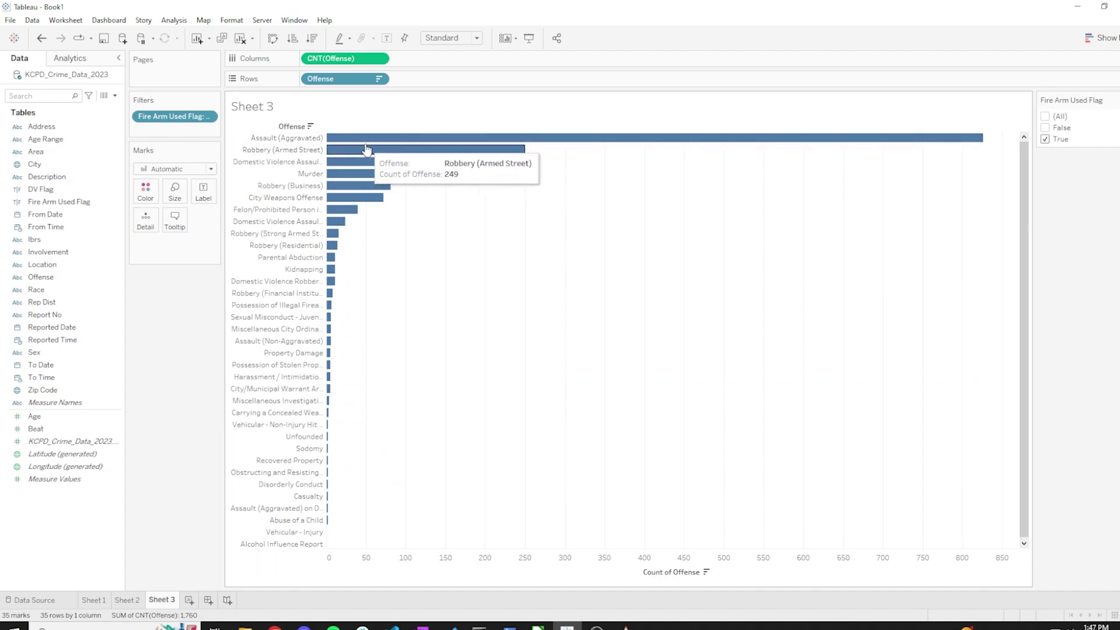
mouse_move(366, 170)
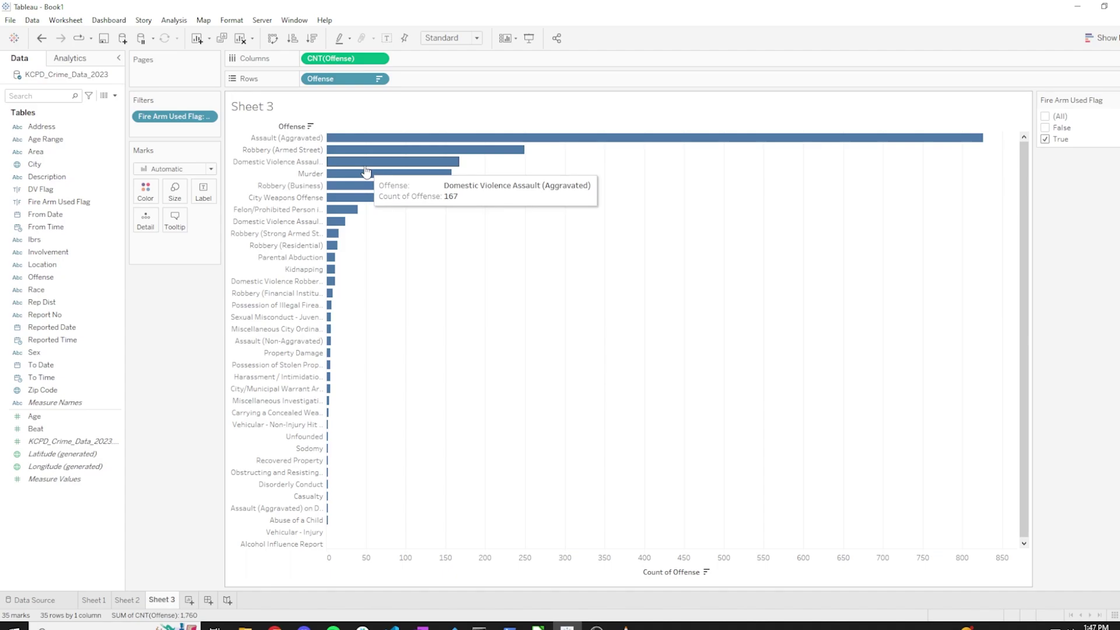
mouse_move(363, 189)
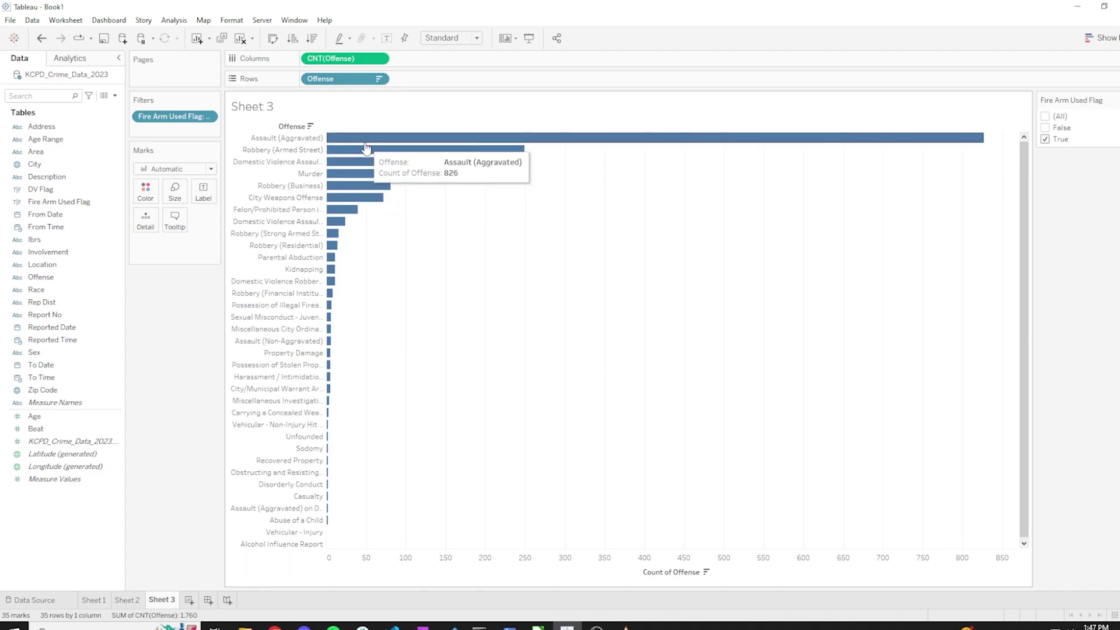
Create another worksheet, try Location on Columns, and replace it with the Address field
left_click(190, 600)
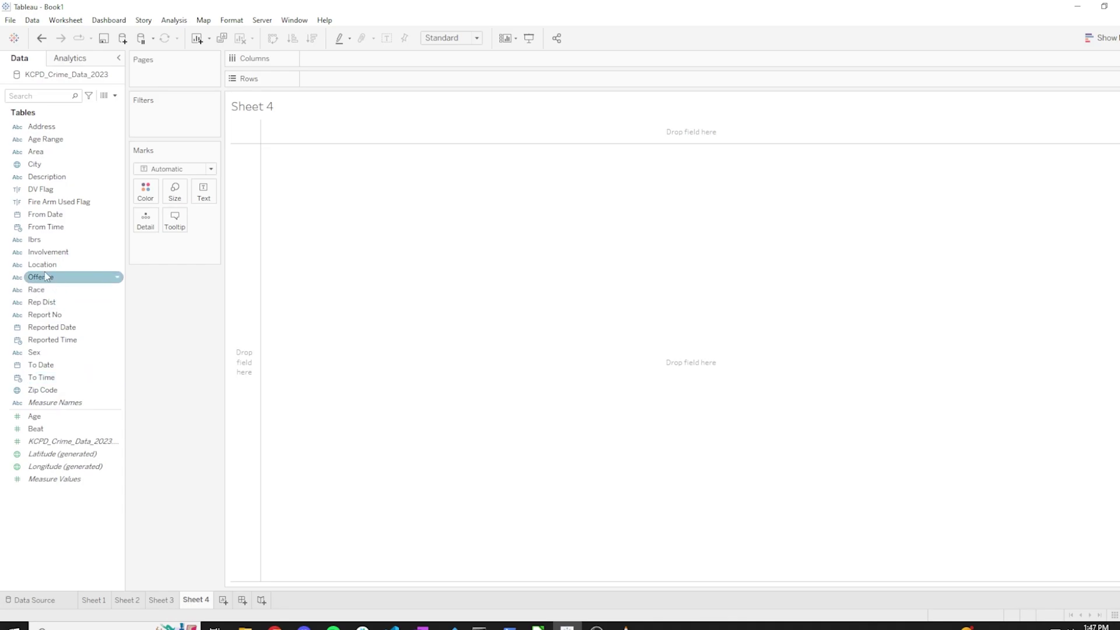
left_click_drag(58, 264, 341, 58)
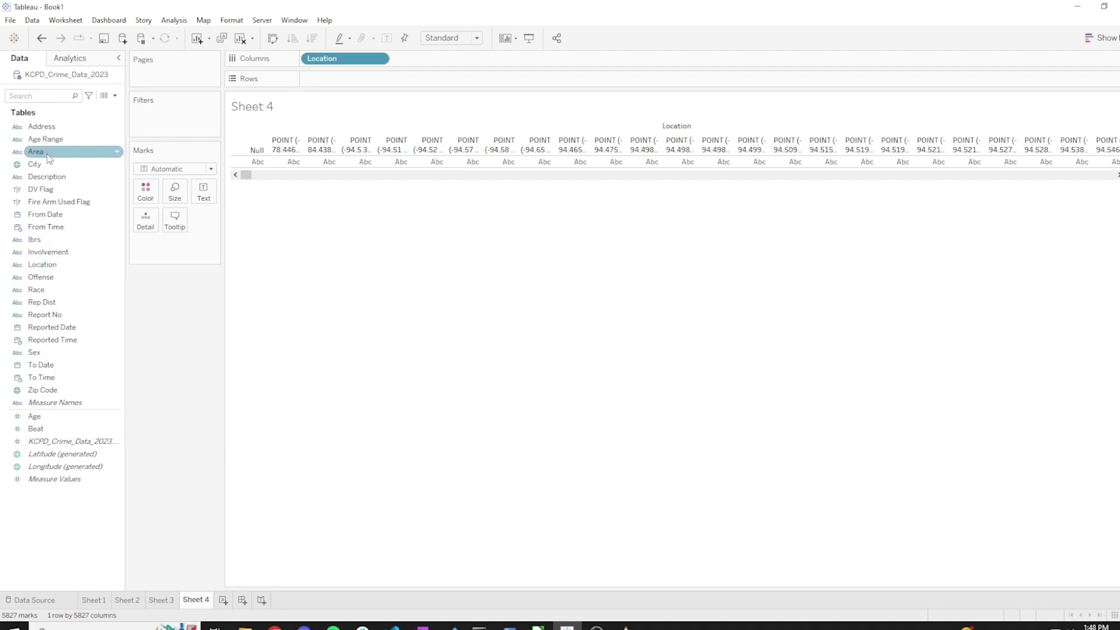
mouse_move(358, 59)
left_mouse_down()
mouse_move(35, 126)
mouse_move(366, 35)
mouse_move(368, 59)
left_mouse_up()
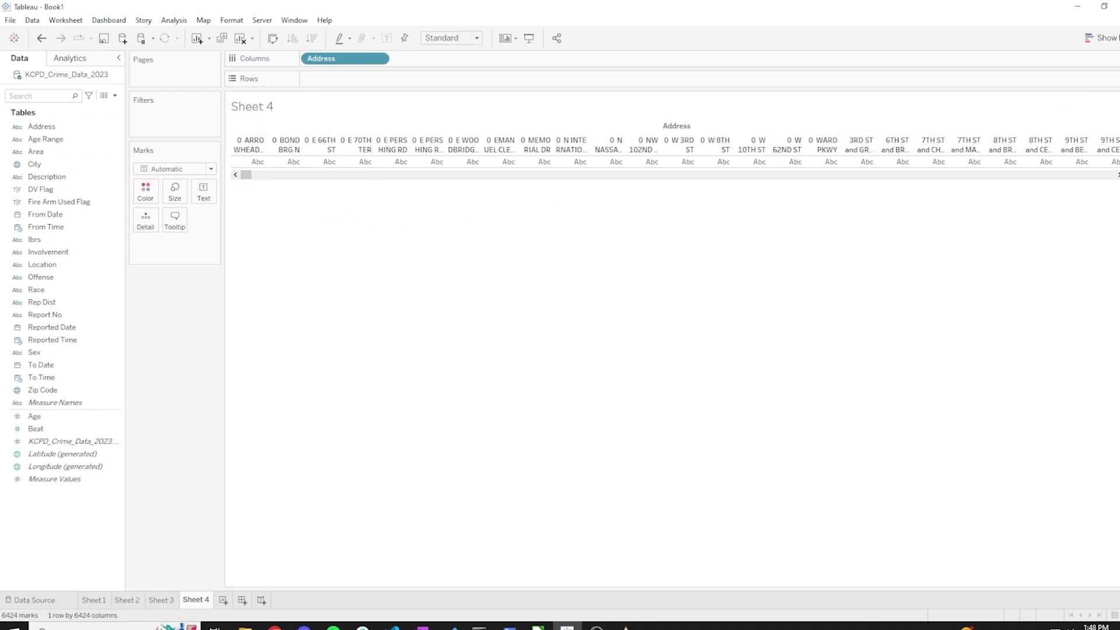
left_click(1094, 32)
left_click(1094, 33)
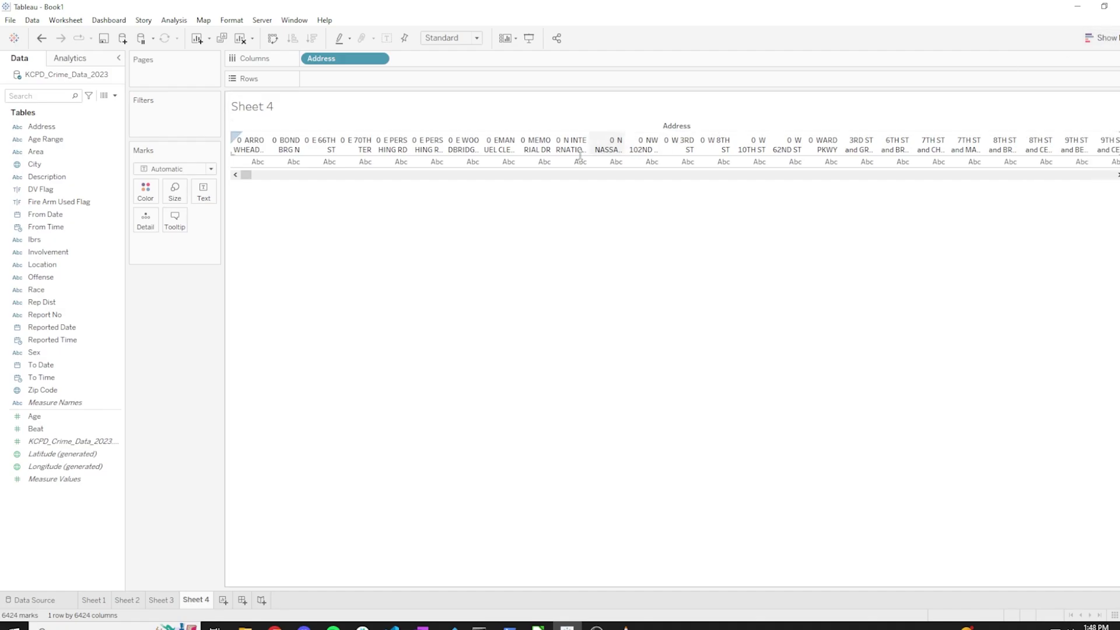
Switch to LibreOffice Calc, examine the address, city and Location point values in KCPD_Crime_Data_2023.csv, and return to Tableau
left_click(538, 627)
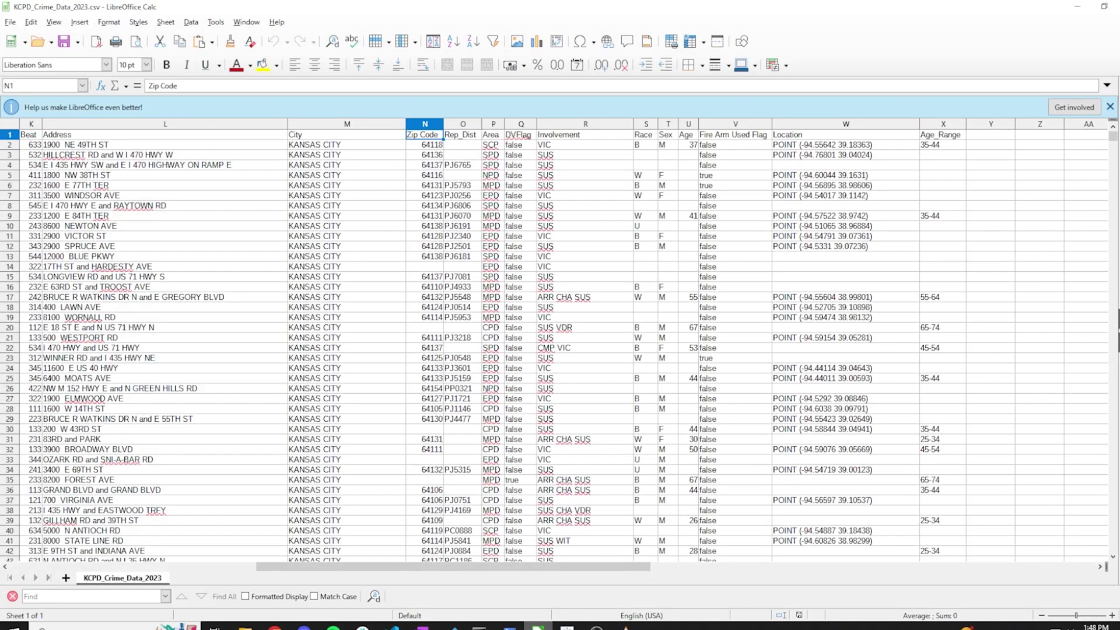
left_click(500, 167)
key("Up")
key("Right")
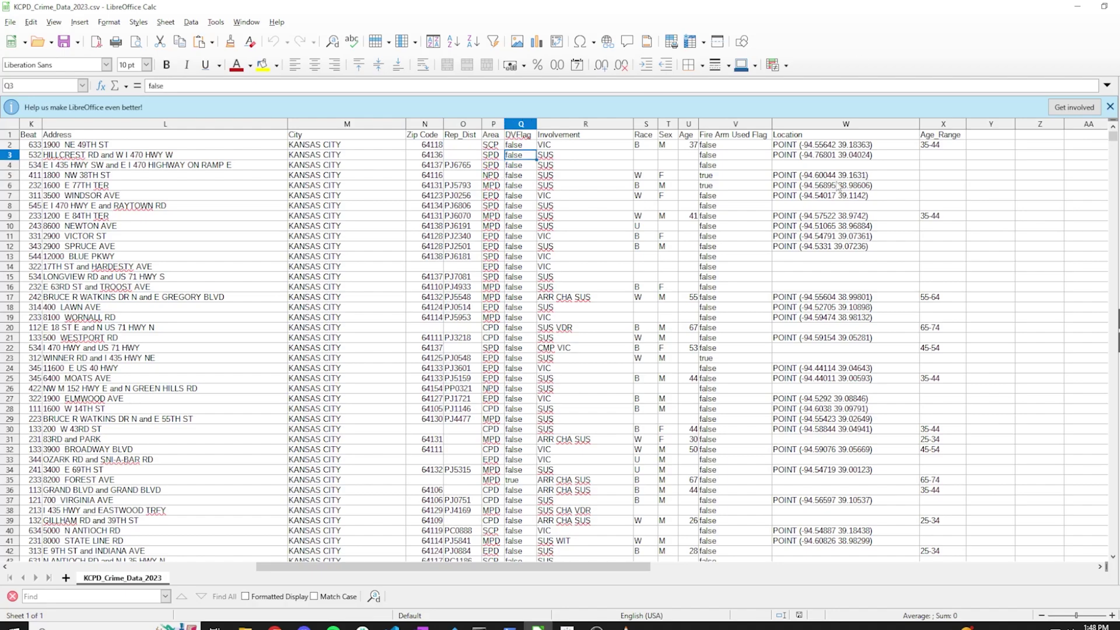
left_click(850, 147)
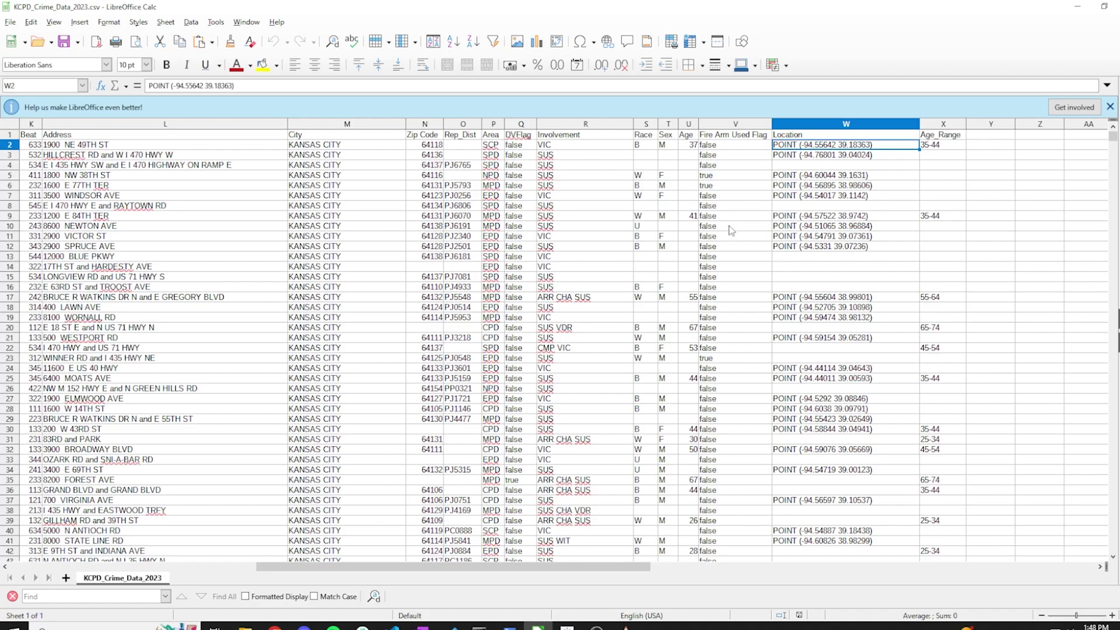
scroll(496, 272, "down", 6)
scroll(431, 263, "up", 6)
left_click(300, 166)
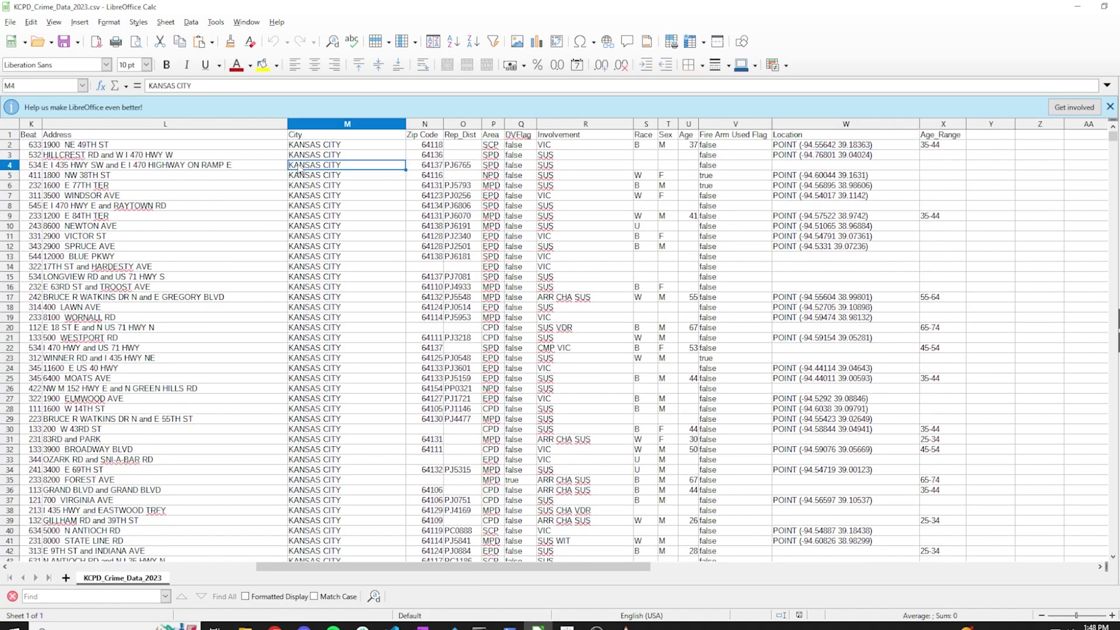
left_click(360, 160)
left_click(363, 148)
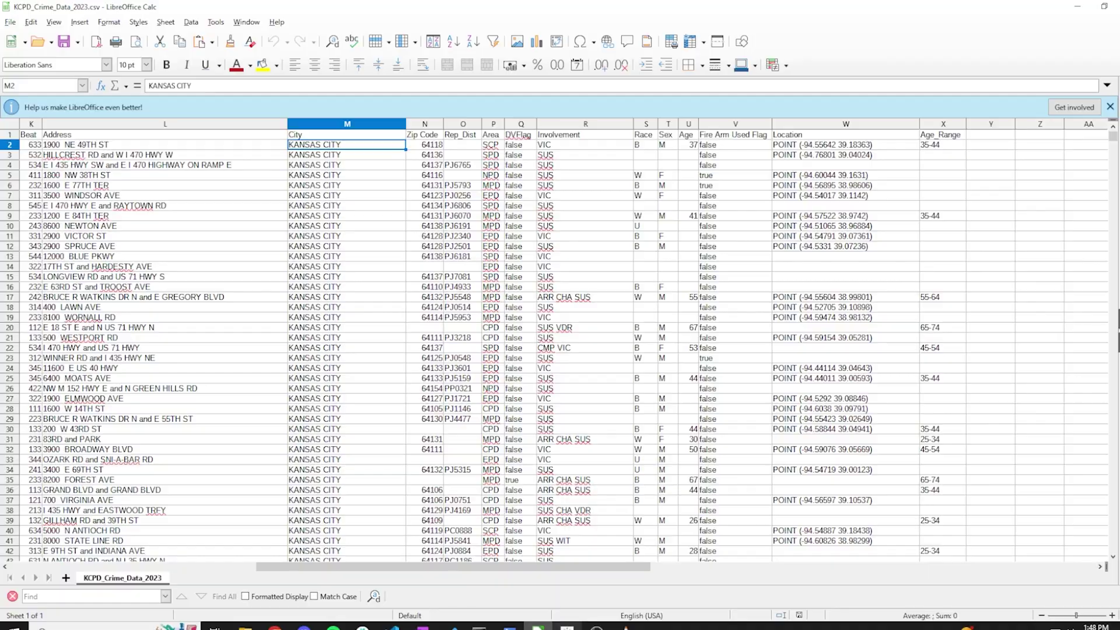
left_click(566, 627)
left_click(57, 191)
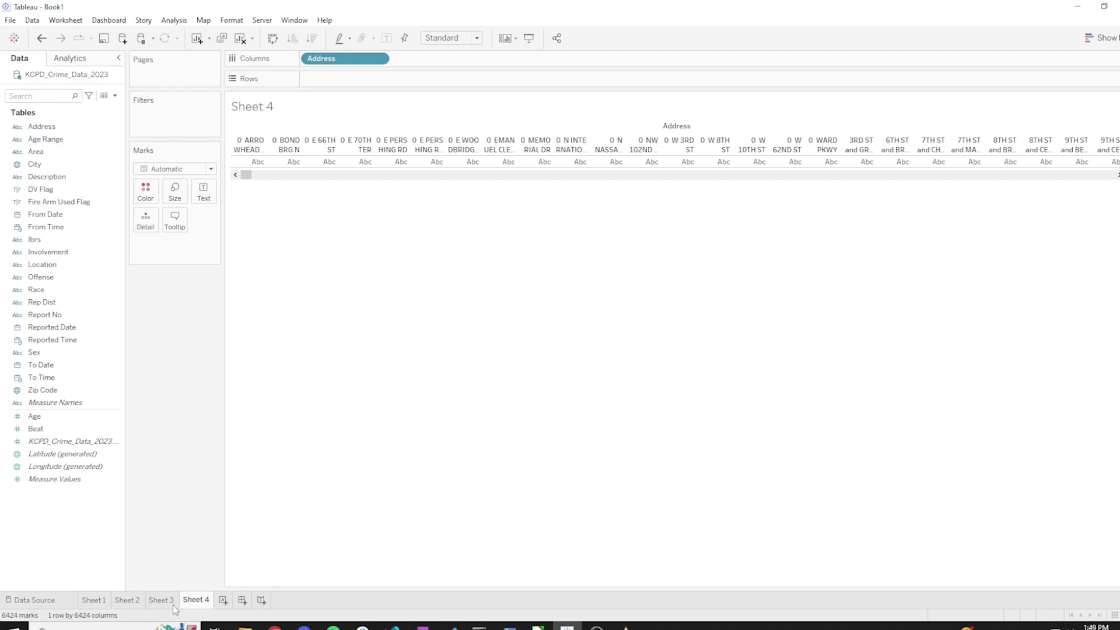
Review the overall offense ranking on Sheet 1 and inspect the count of the Stolen Auto bar
left_click(93, 601)
mouse_move(604, 147)
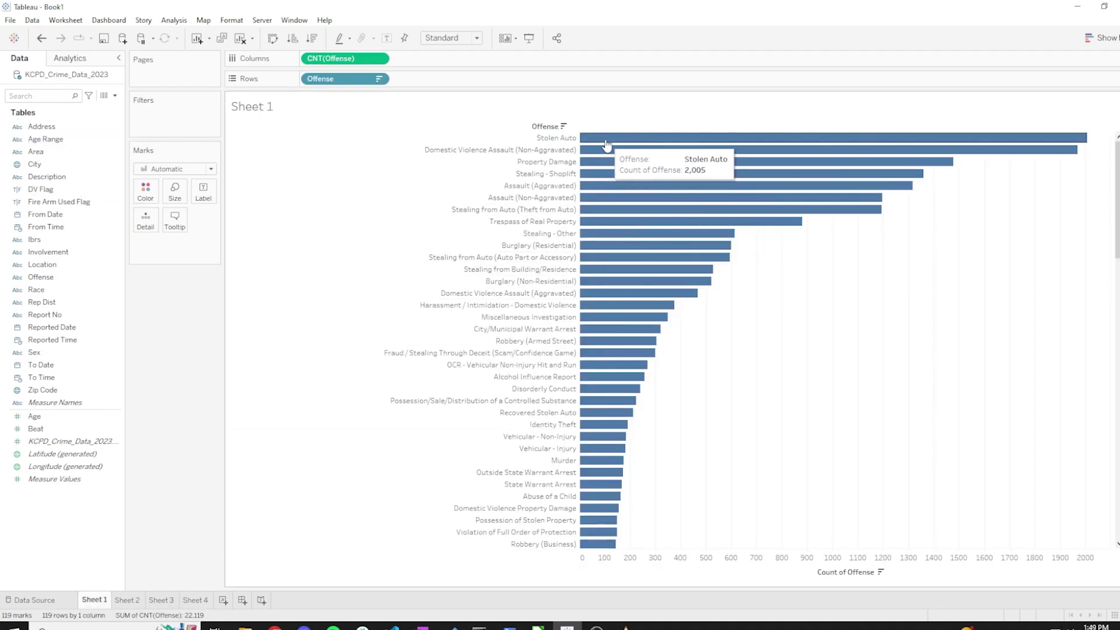
On Sheet 2, break down each zip code by Offense on Rows and sort the offenses in descending order by count
left_click(132, 604)
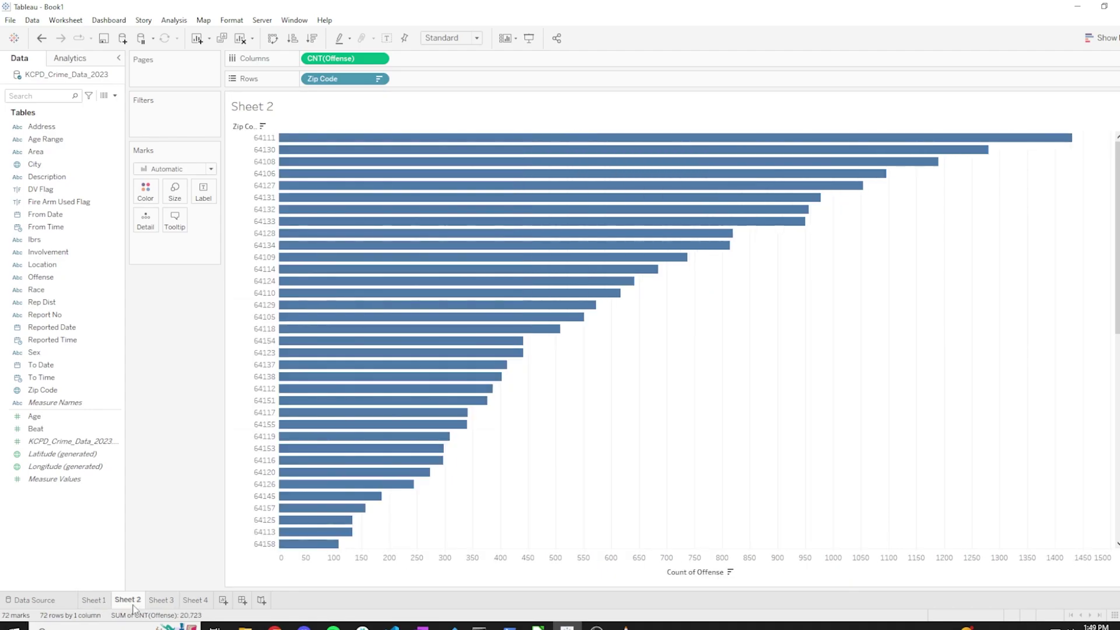
mouse_move(297, 149)
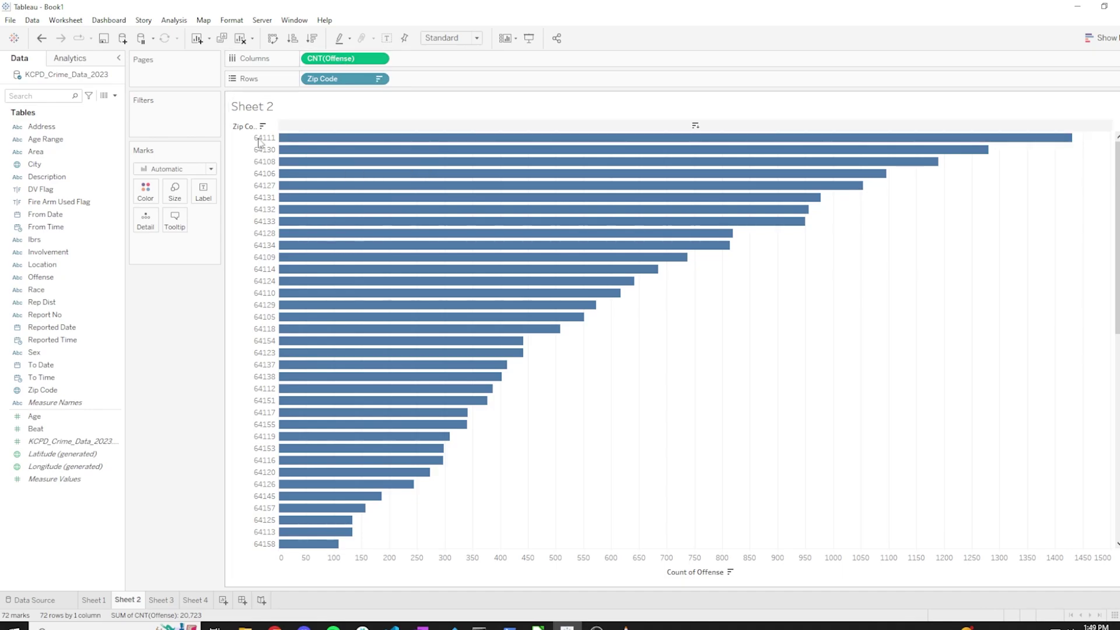
left_click_drag(55, 277, 442, 85)
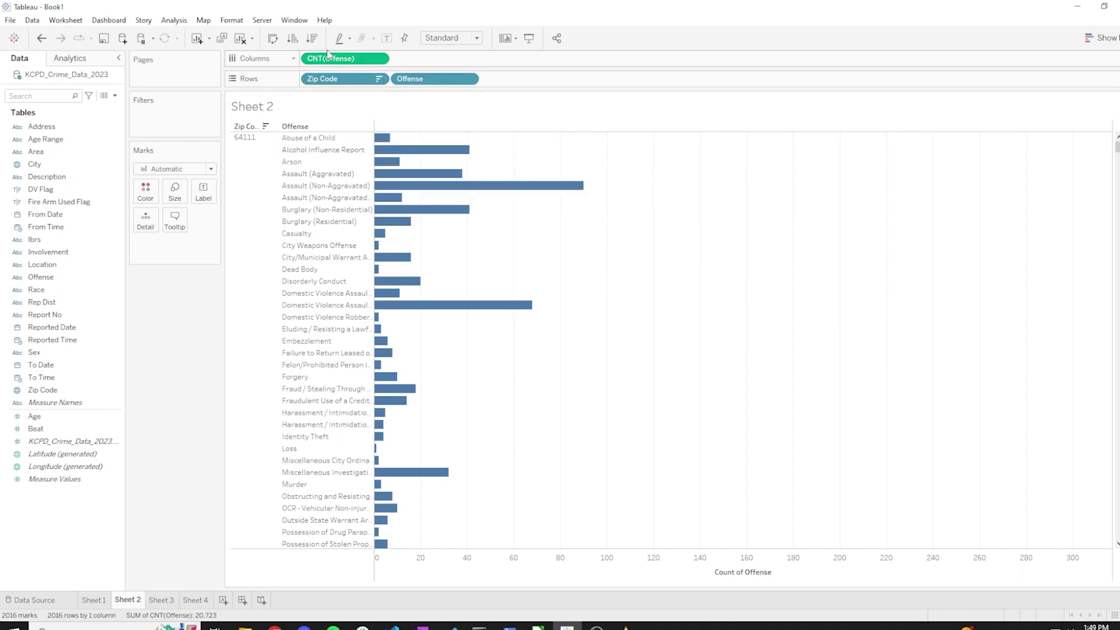
left_click(312, 38)
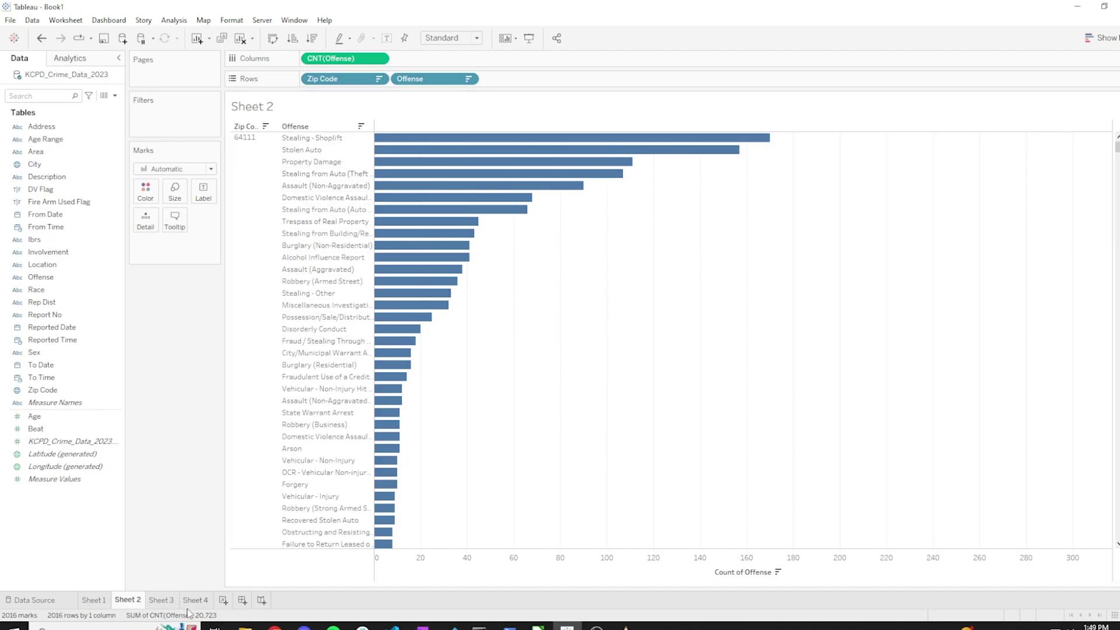
Review the firearm-related offense ranking on Sheet 3 and return to the zip code breakdown on Sheet 2
left_click(158, 601)
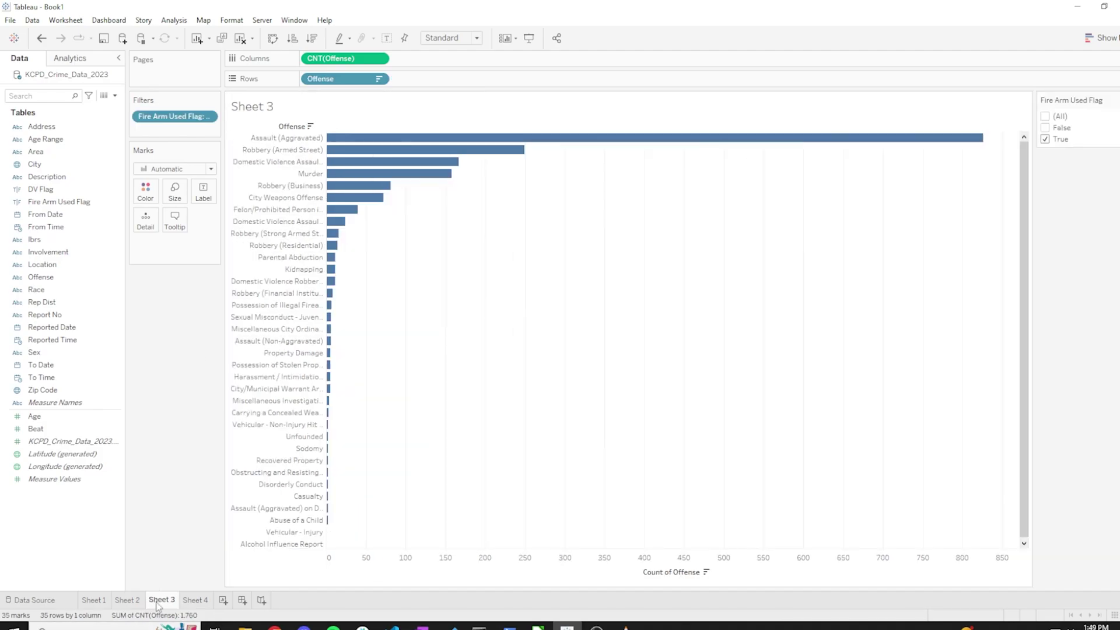
left_click(127, 600)
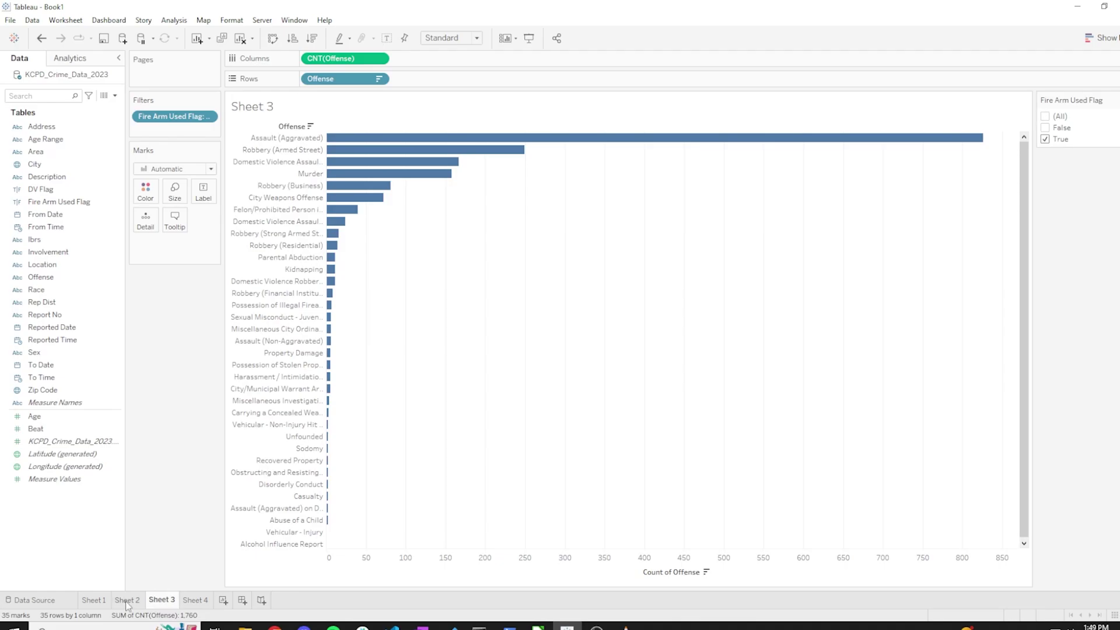